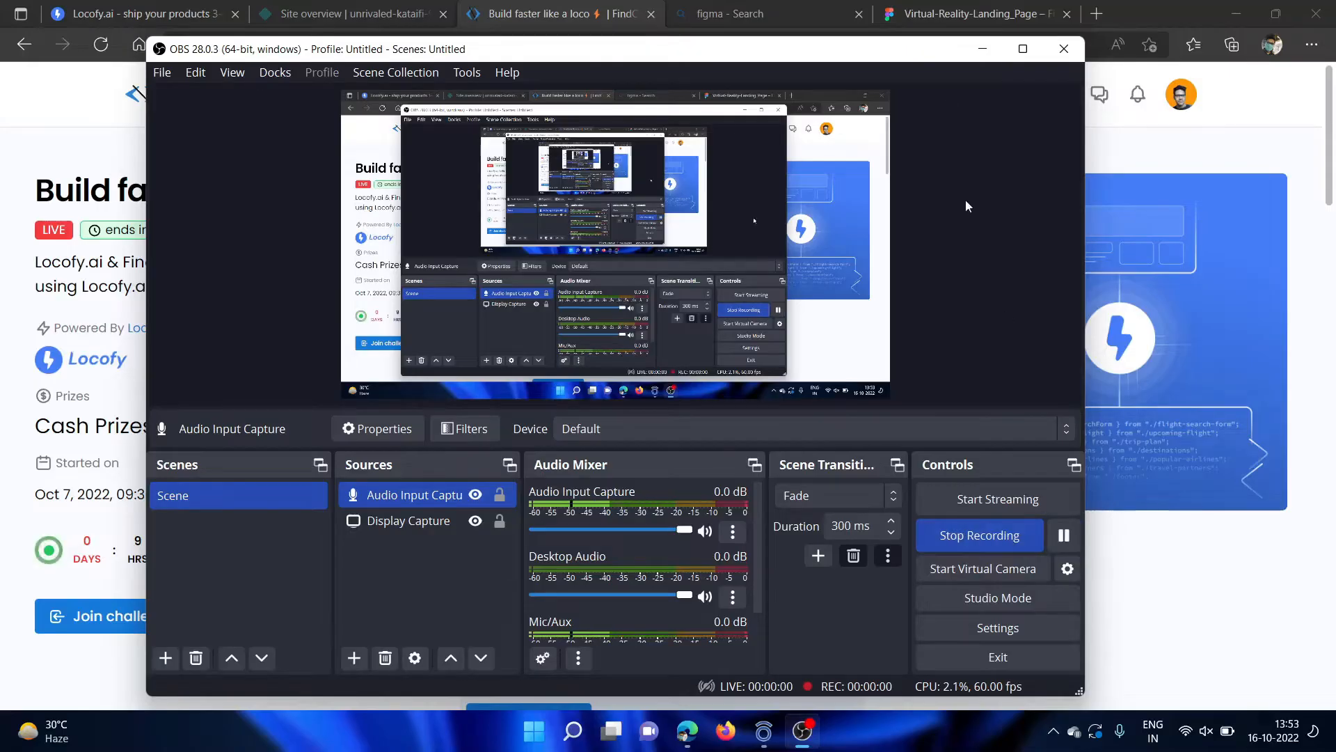
Minimise the OBS window and read the overview of the Build faster like a loco challenge on FindCoder.
{"action": "left_click", "coordinate": [982, 50]}
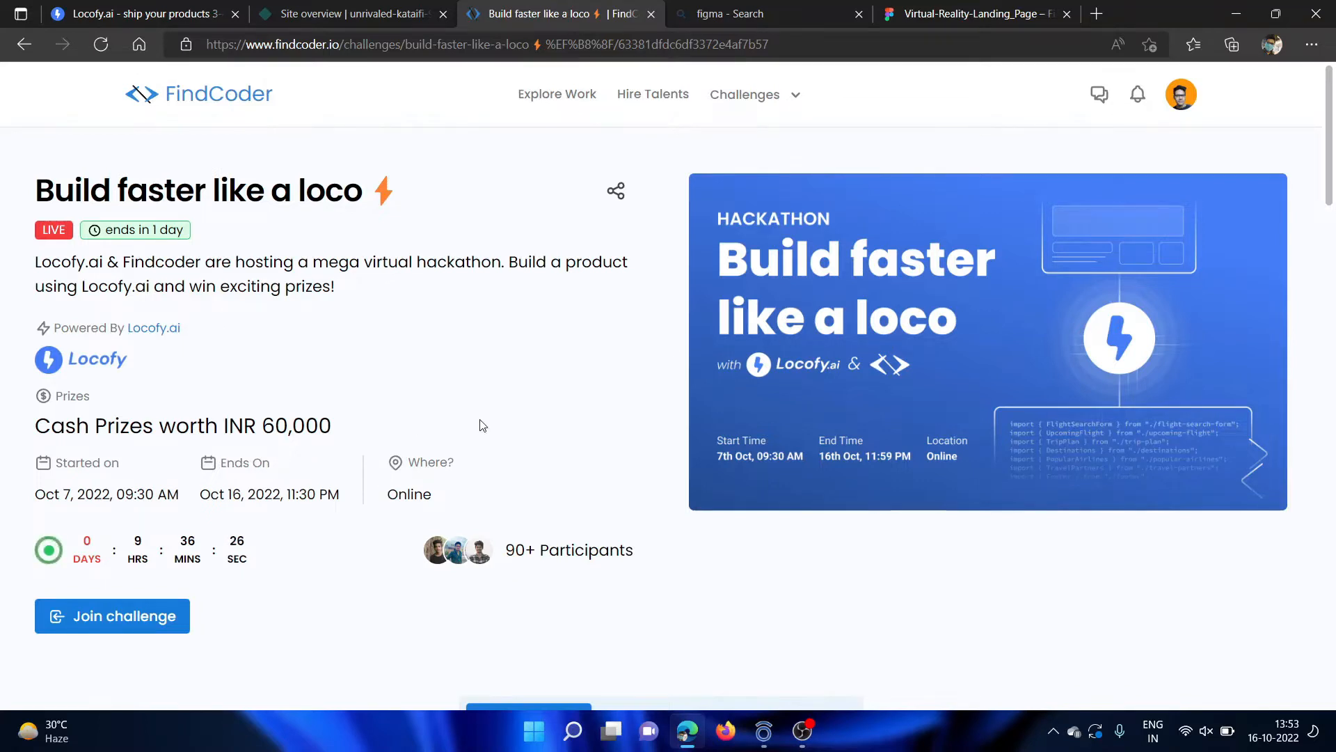
{"action": "scroll", "coordinate": [523, 413], "scroll_direction": "down", "scroll_amount": 10}
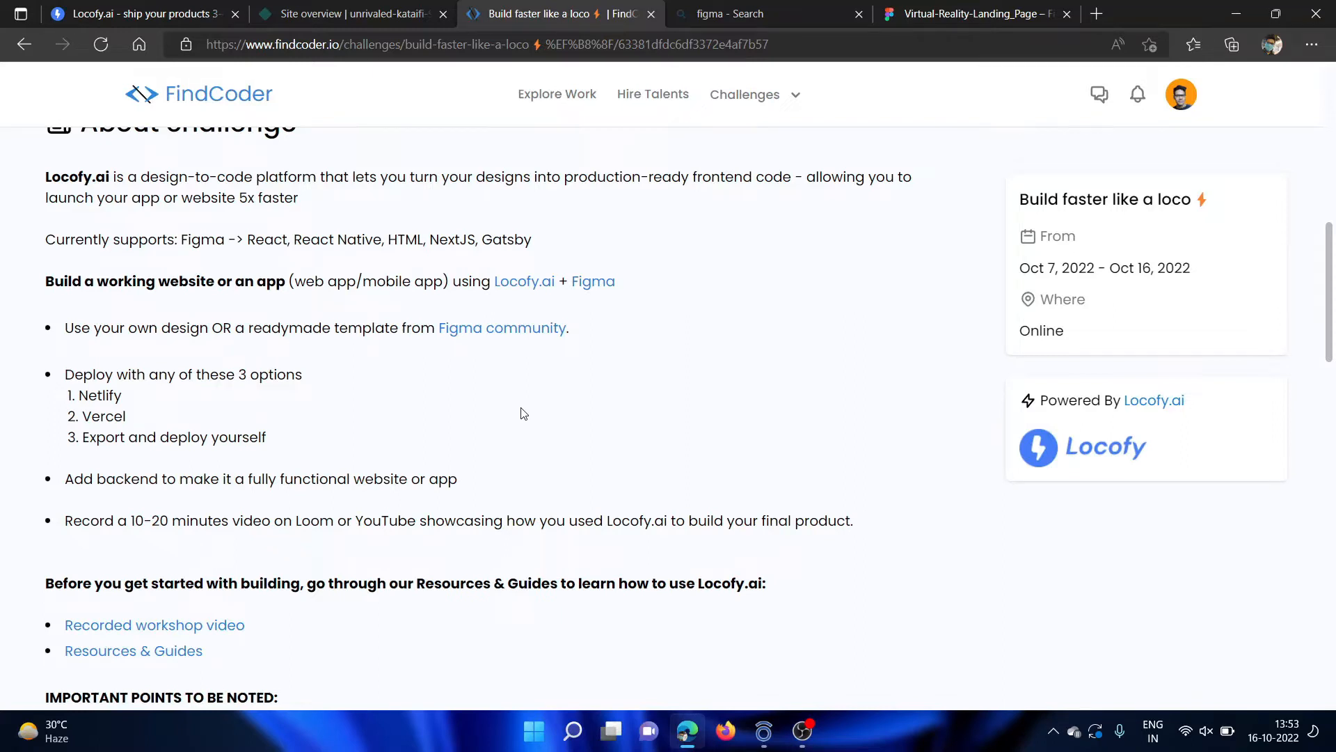
{"action": "scroll", "coordinate": [523, 413], "scroll_direction": "up", "scroll_amount": 1}
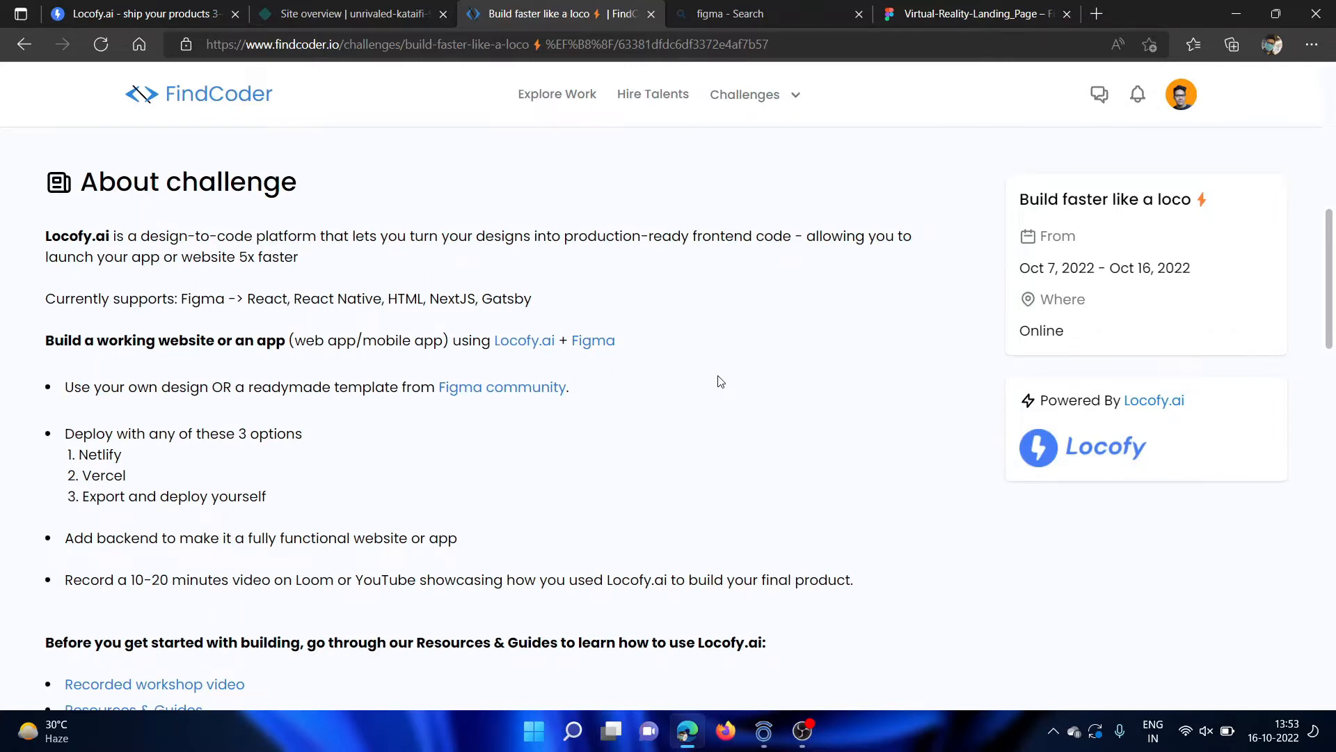
{"action": "scroll", "coordinate": [720, 381], "scroll_direction": "up", "scroll_amount": 4}
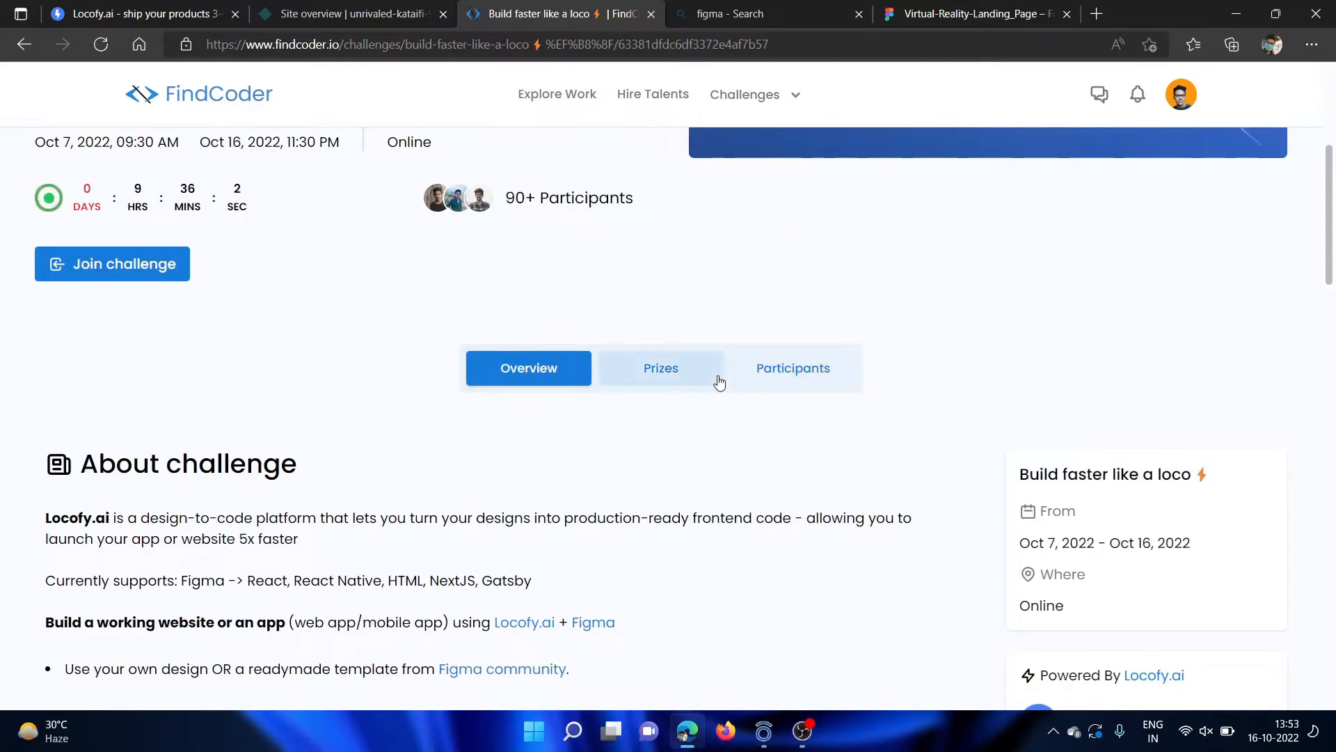
{"action": "scroll", "coordinate": [382, 283], "scroll_direction": "down", "scroll_amount": 6}
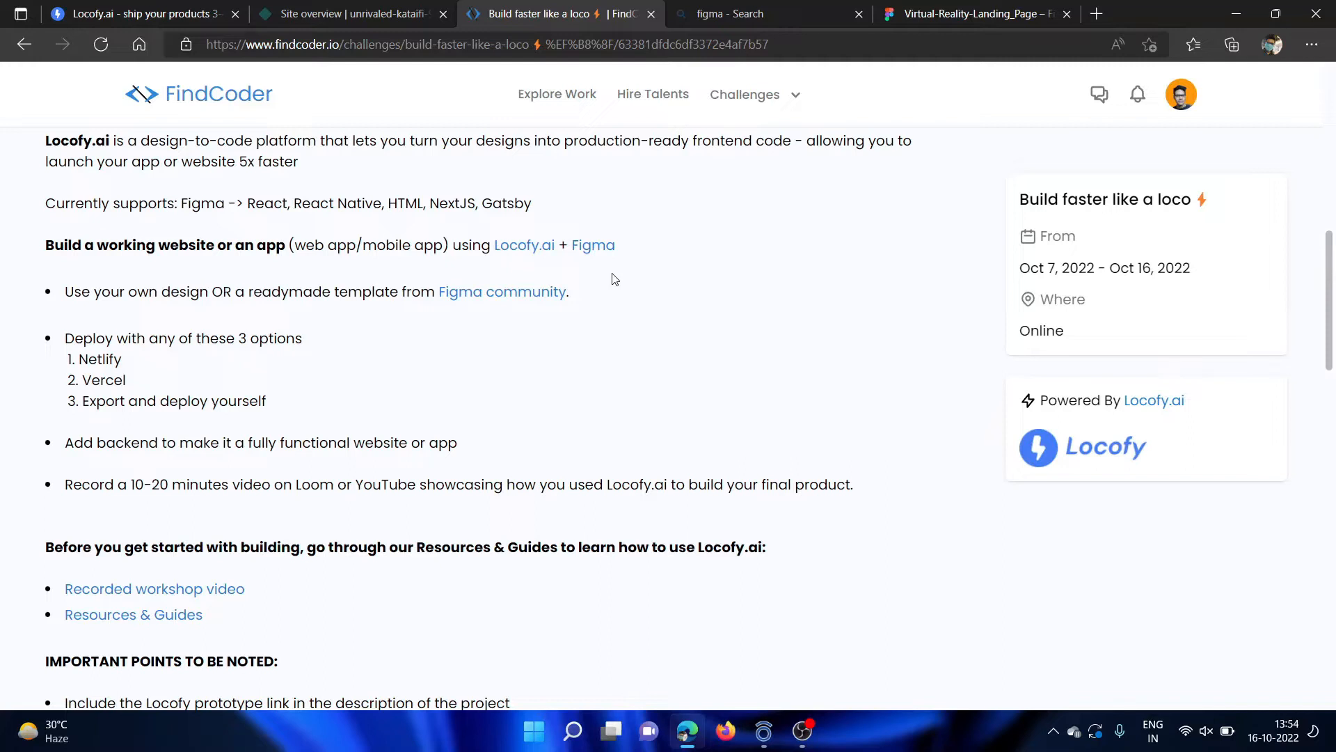
Switch to the Locofy.ai homepage and look through its introduction to turning designs into frontend code.
{"action": "left_click", "coordinate": [991, 18]}
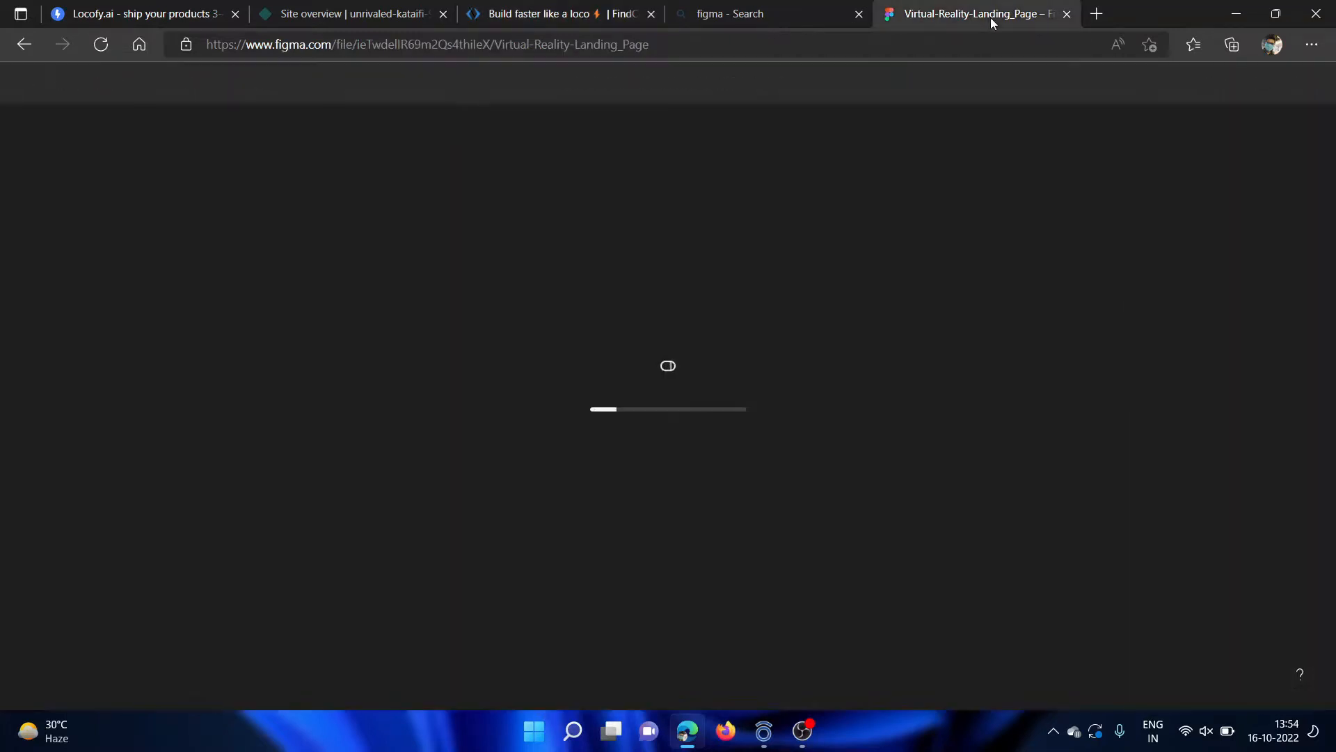
{"action": "left_click", "coordinate": [741, 19]}
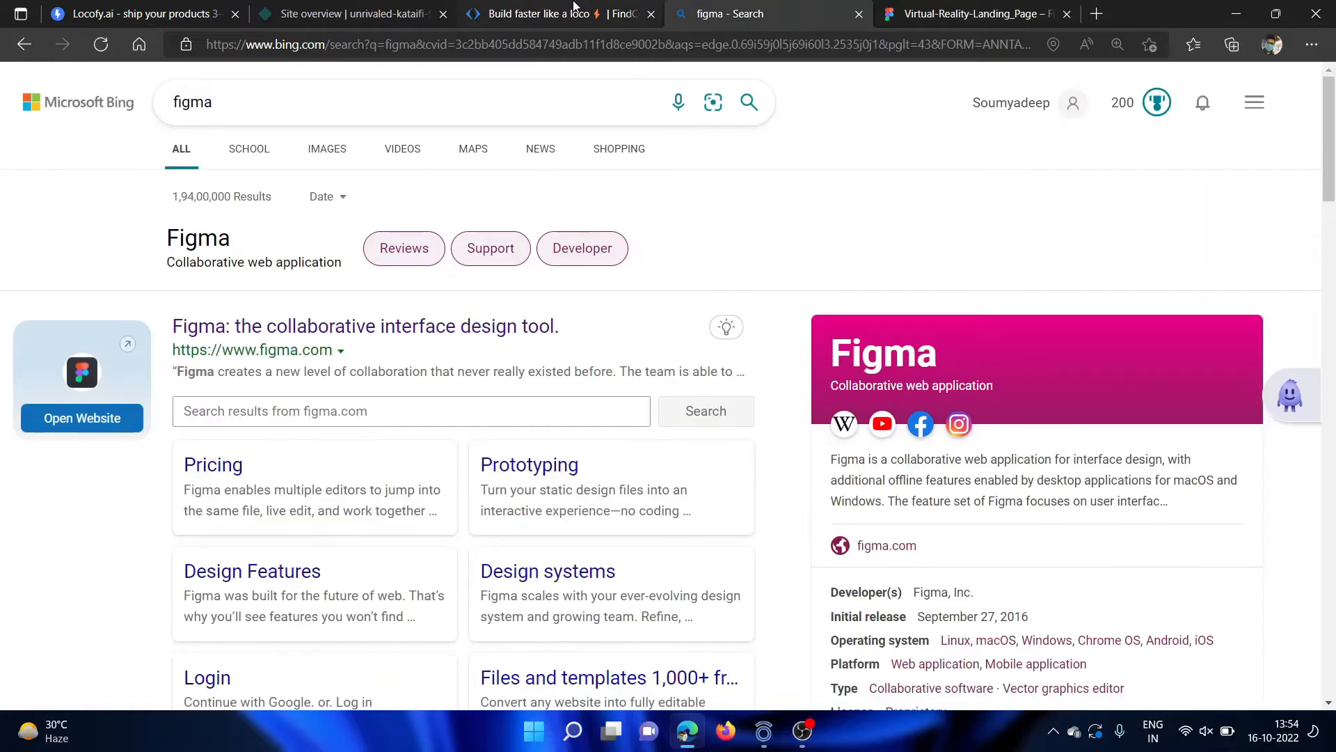
{"action": "left_click", "coordinate": [550, 14]}
{"action": "left_click", "coordinate": [150, 16]}
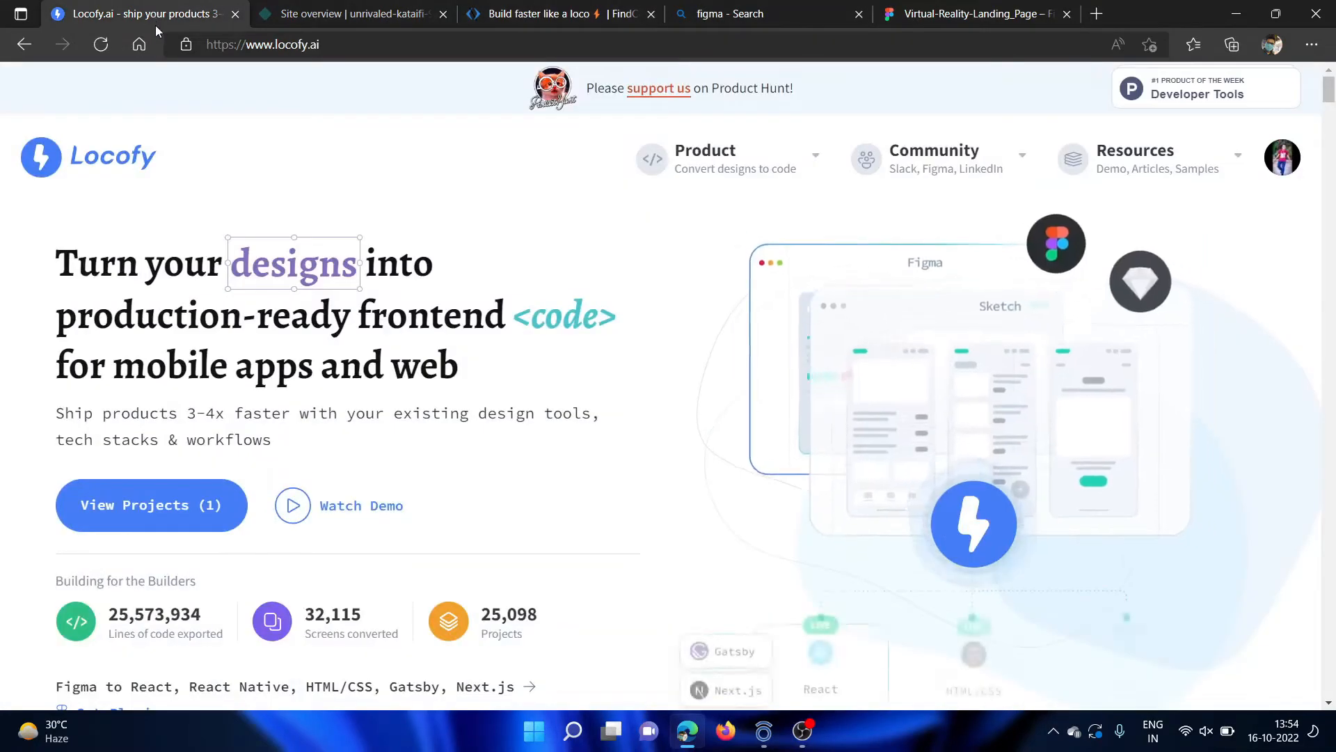
{"action": "scroll", "coordinate": [699, 419], "scroll_direction": "down", "scroll_amount": 6}
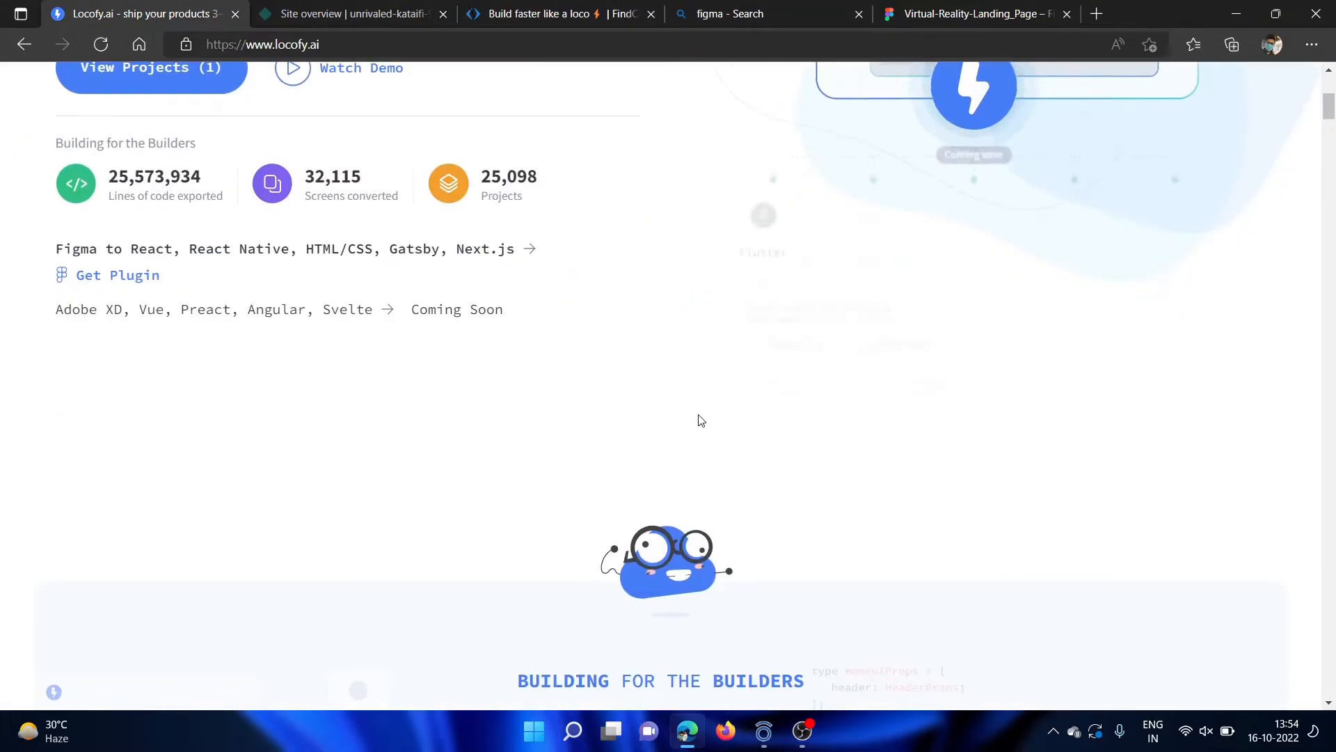
{"action": "scroll", "coordinate": [699, 419], "scroll_direction": "down", "scroll_amount": 3}
{"action": "scroll", "coordinate": [699, 419], "scroll_direction": "up", "scroll_amount": 6}
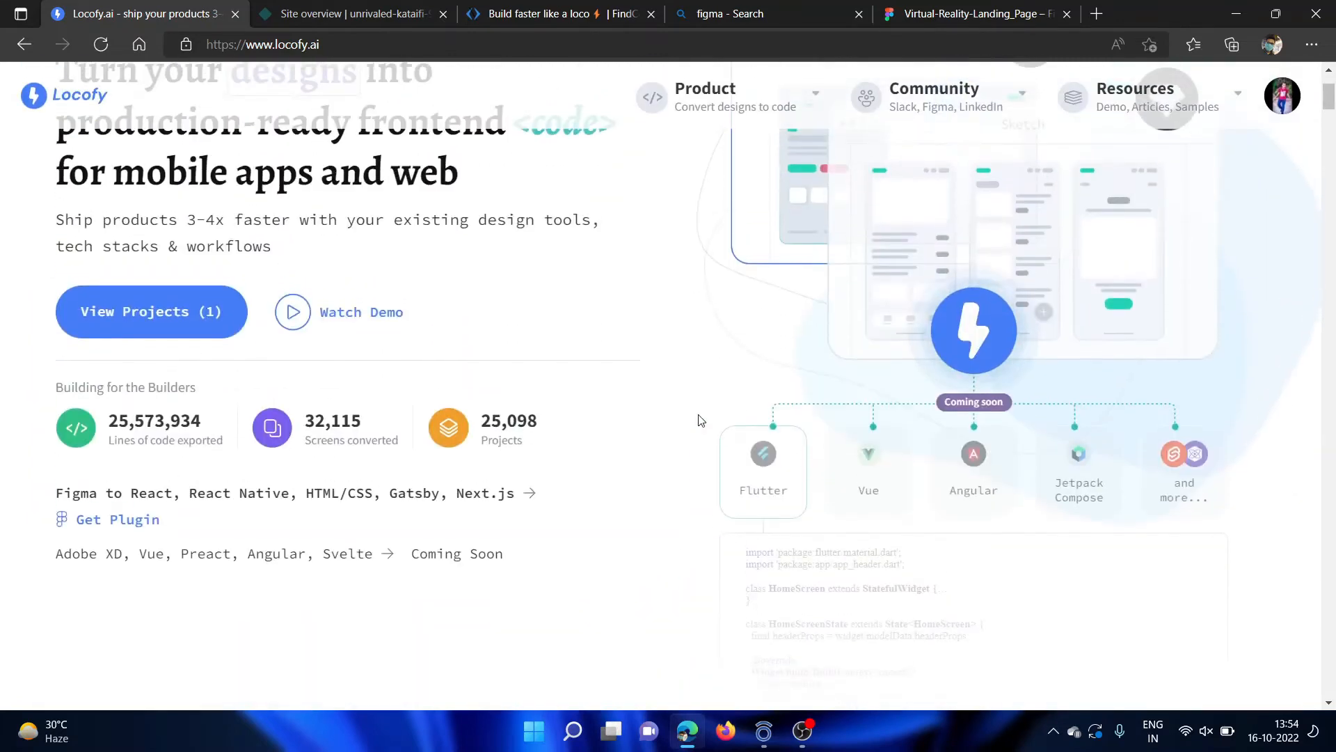
{"action": "scroll", "coordinate": [699, 418], "scroll_direction": "up", "scroll_amount": 3}
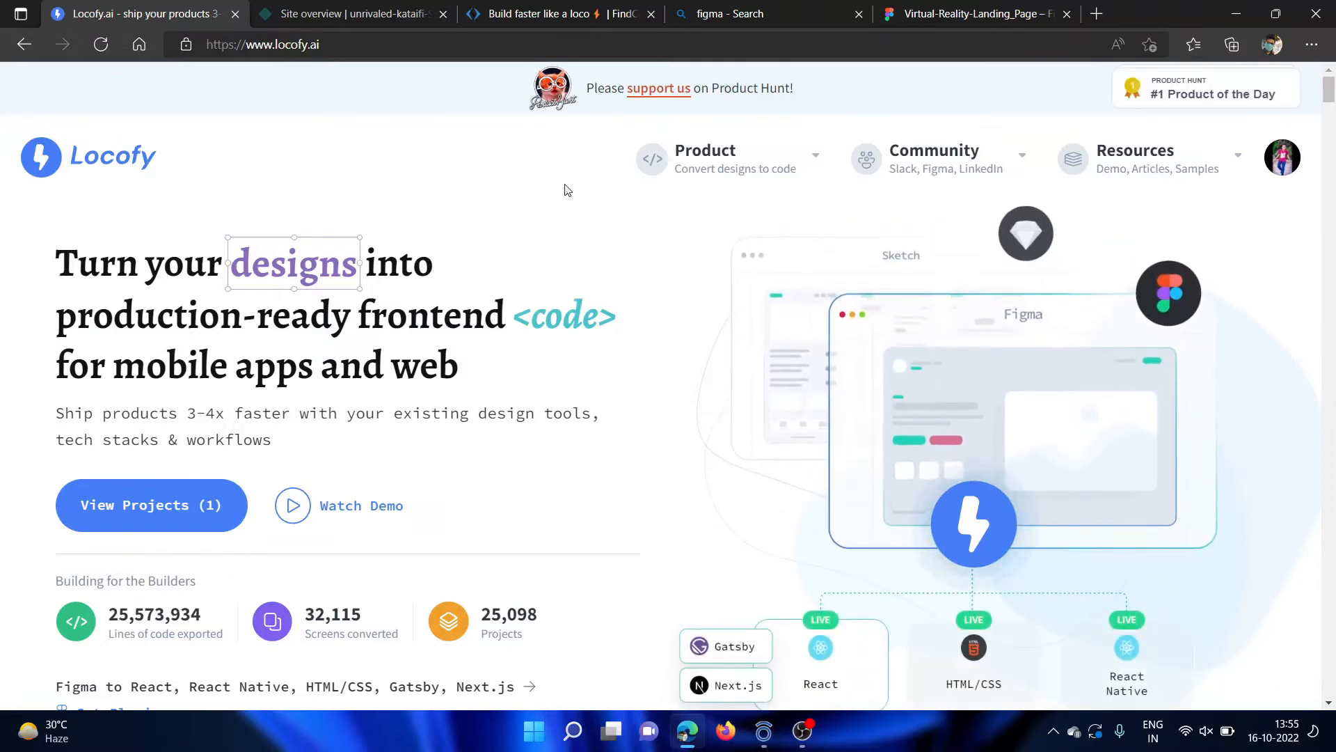
Return to the FindCoder challenge page and read the build requirements, the deployment options and the important points.
{"action": "left_click", "coordinate": [550, 14]}
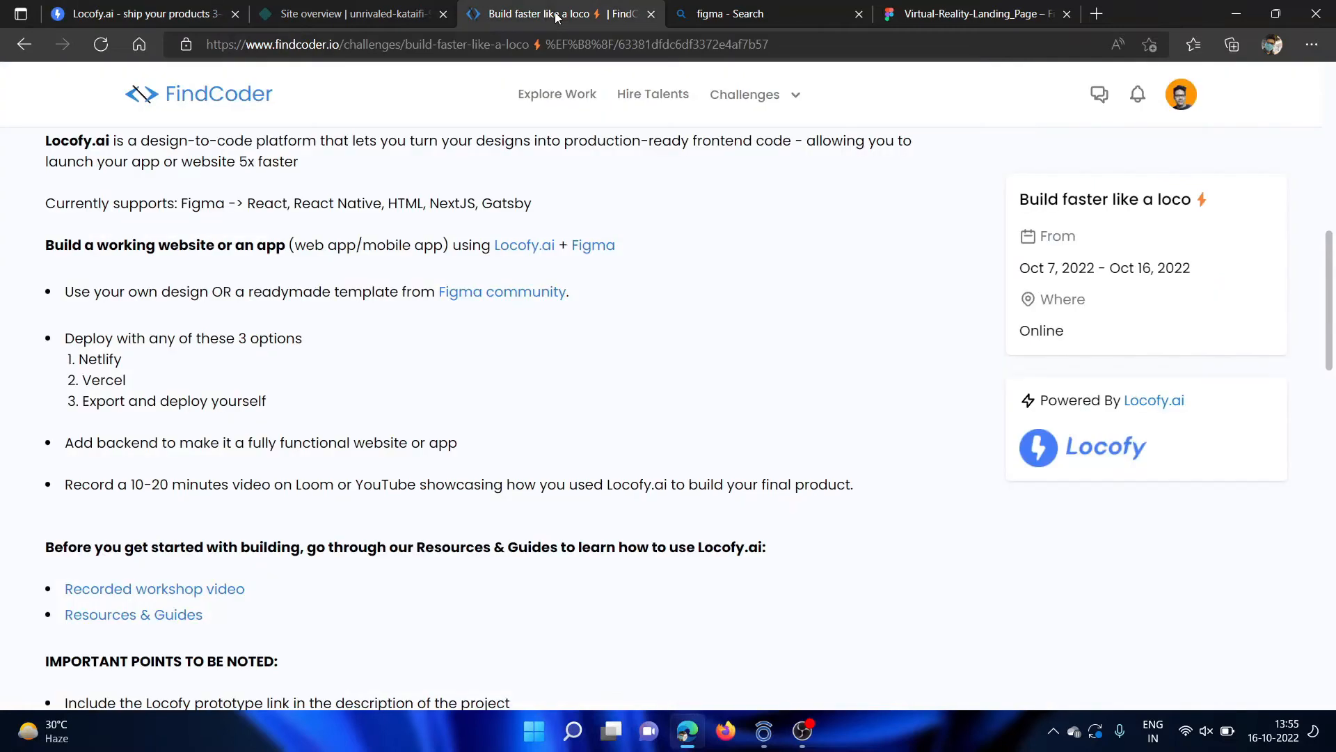
{"action": "scroll", "coordinate": [732, 351], "scroll_direction": "down", "scroll_amount": 6}
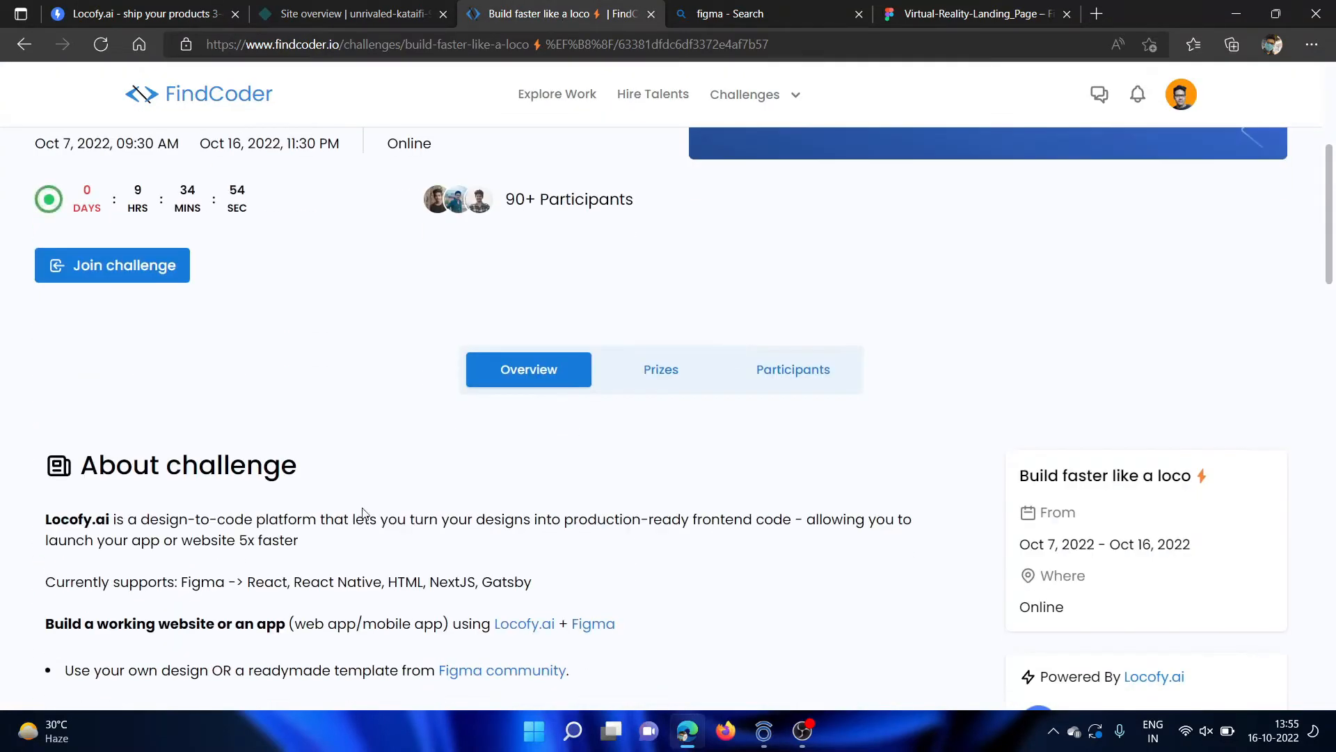
{"action": "scroll", "coordinate": [731, 352], "scroll_direction": "down", "scroll_amount": 4}
{"action": "scroll", "coordinate": [426, 401], "scroll_direction": "down", "scroll_amount": 3}
{"action": "scroll", "coordinate": [510, 348], "scroll_direction": "up", "scroll_amount": 2}
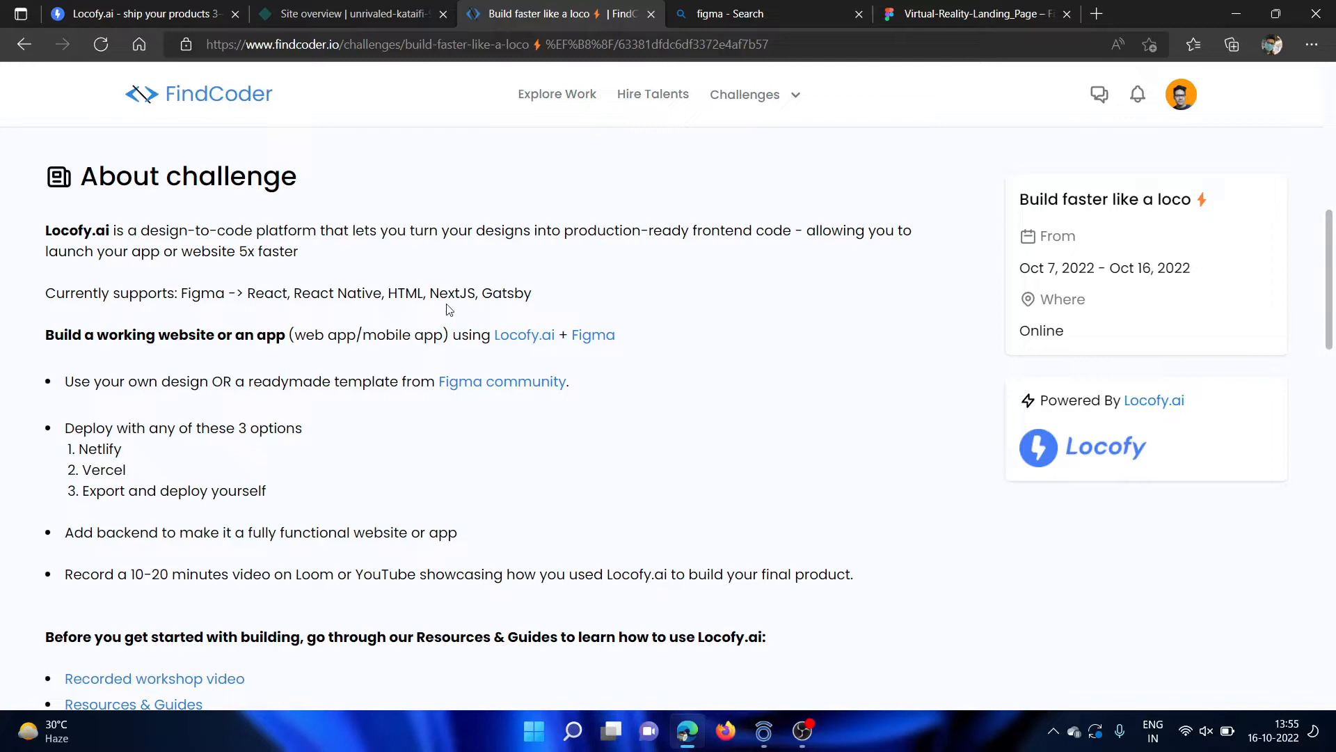
{"action": "scroll", "coordinate": [424, 415], "scroll_direction": "down", "scroll_amount": 3}
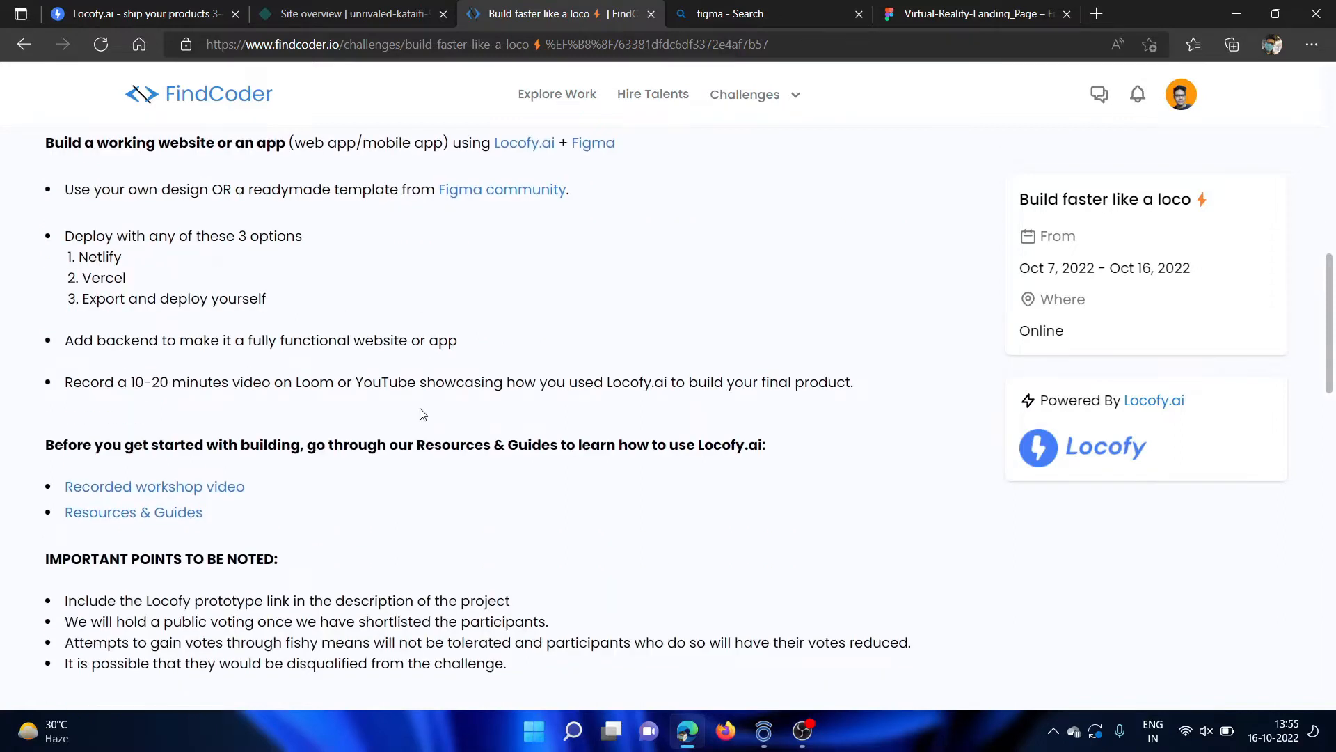
{"action": "scroll", "coordinate": [424, 415], "scroll_direction": "up", "scroll_amount": 1}
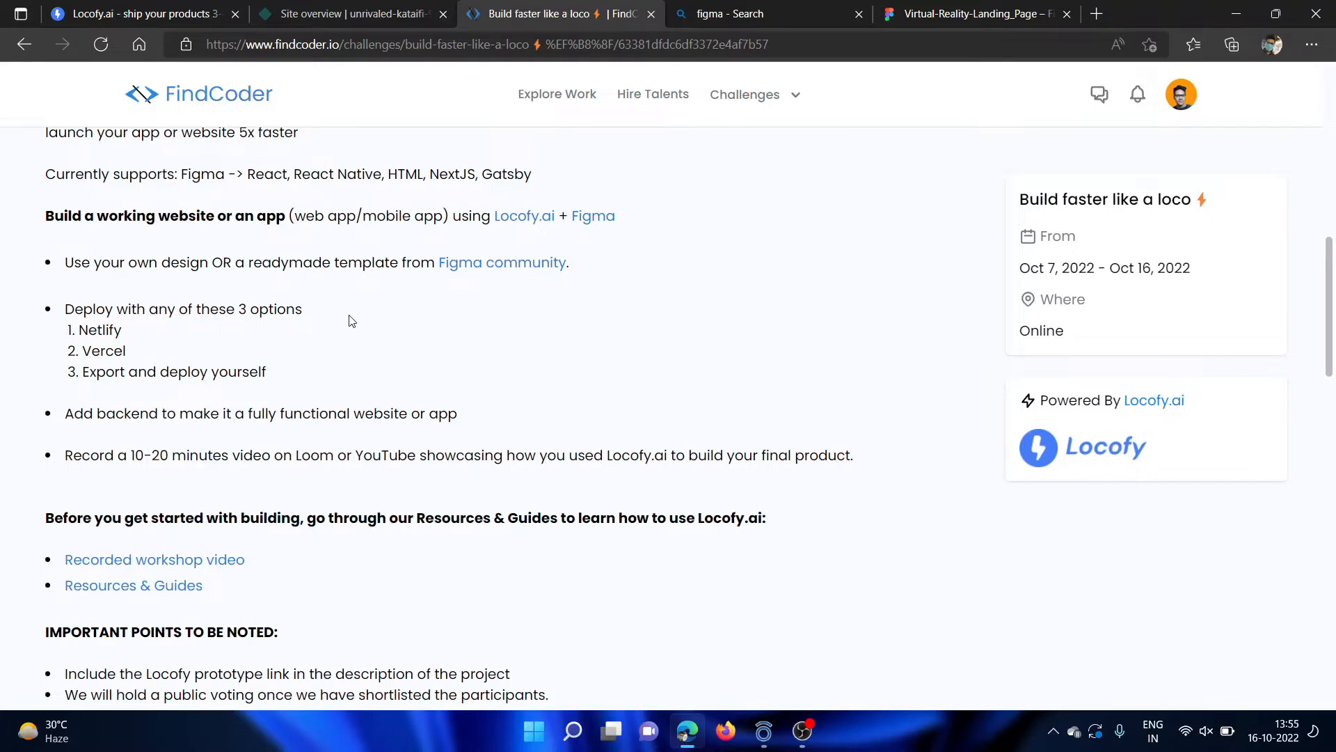
{"action": "scroll", "coordinate": [348, 324], "scroll_direction": "down", "scroll_amount": 1}
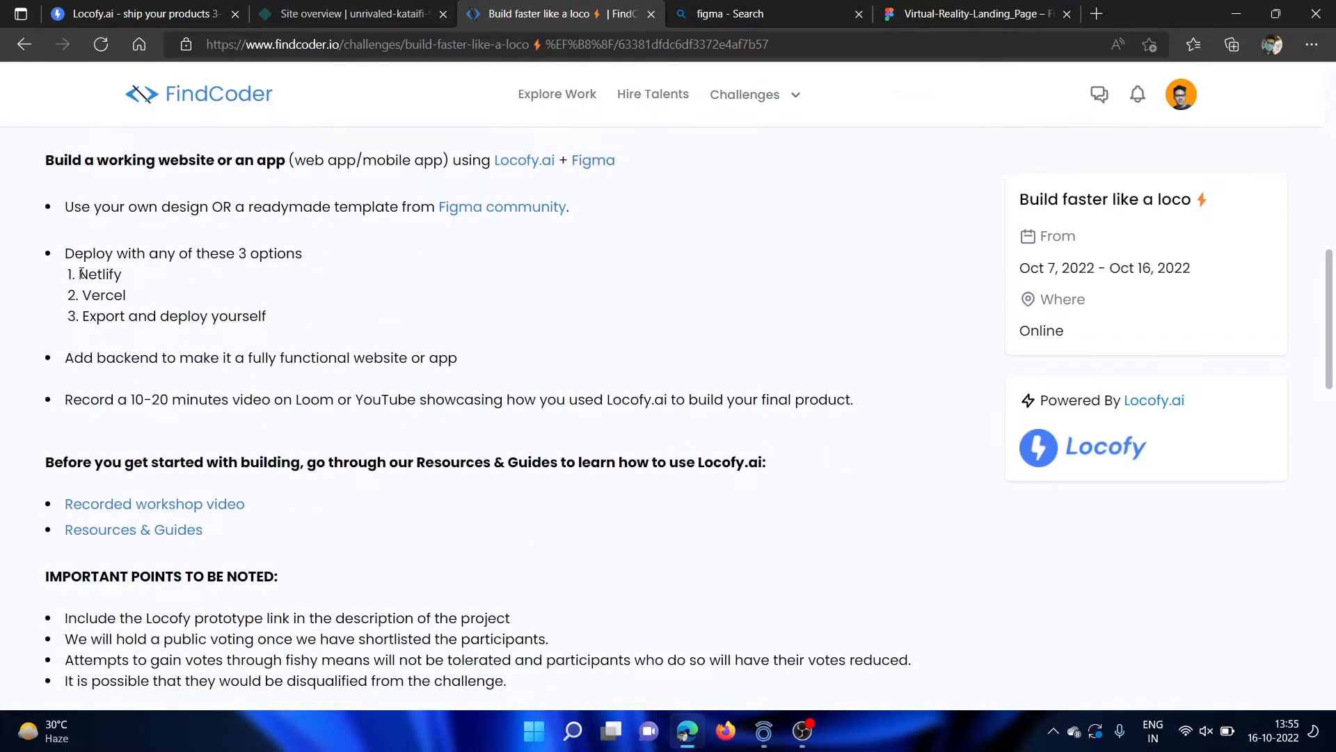
{"action": "scroll", "coordinate": [81, 273], "scroll_direction": "up", "scroll_amount": 5, "text": "ctrl"}
{"action": "scroll", "coordinate": [82, 273], "scroll_direction": "down", "scroll_amount": 1, "text": "ctrl"}
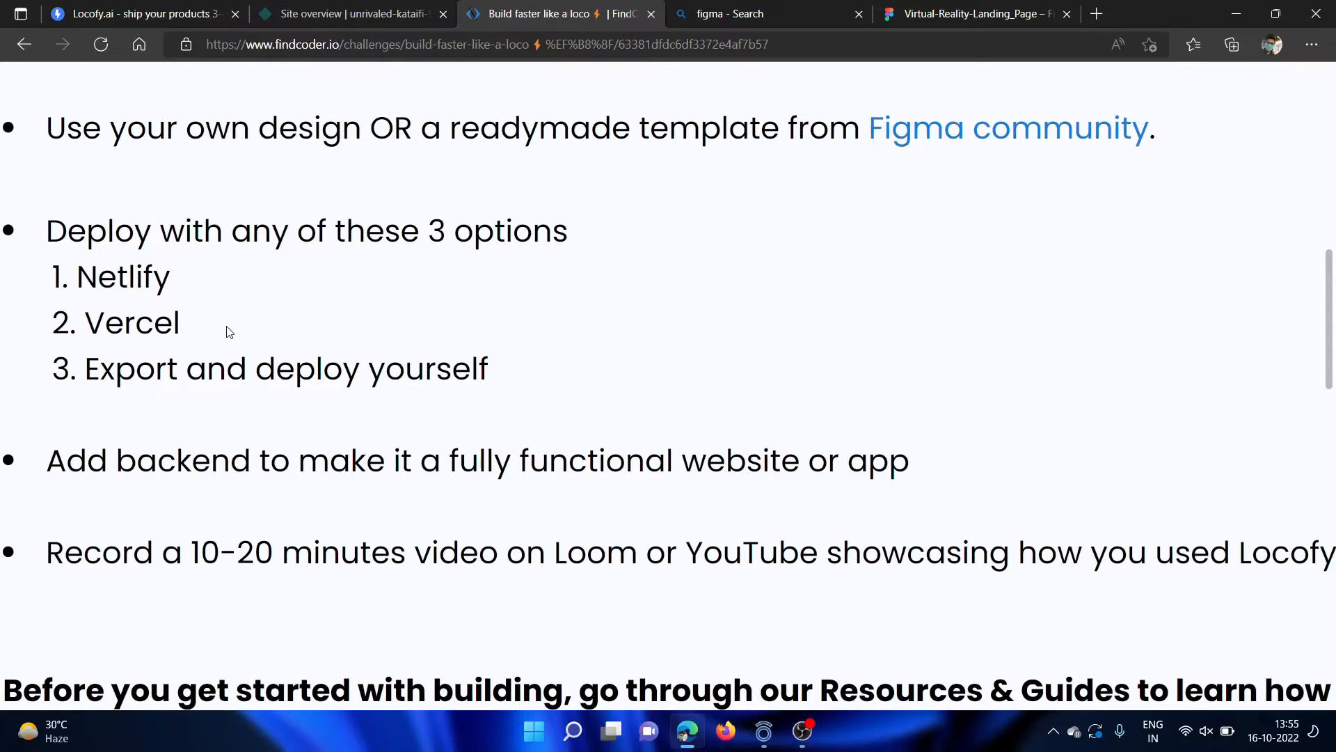
{"action": "scroll", "coordinate": [188, 326], "scroll_direction": "left", "scroll_amount": 2}
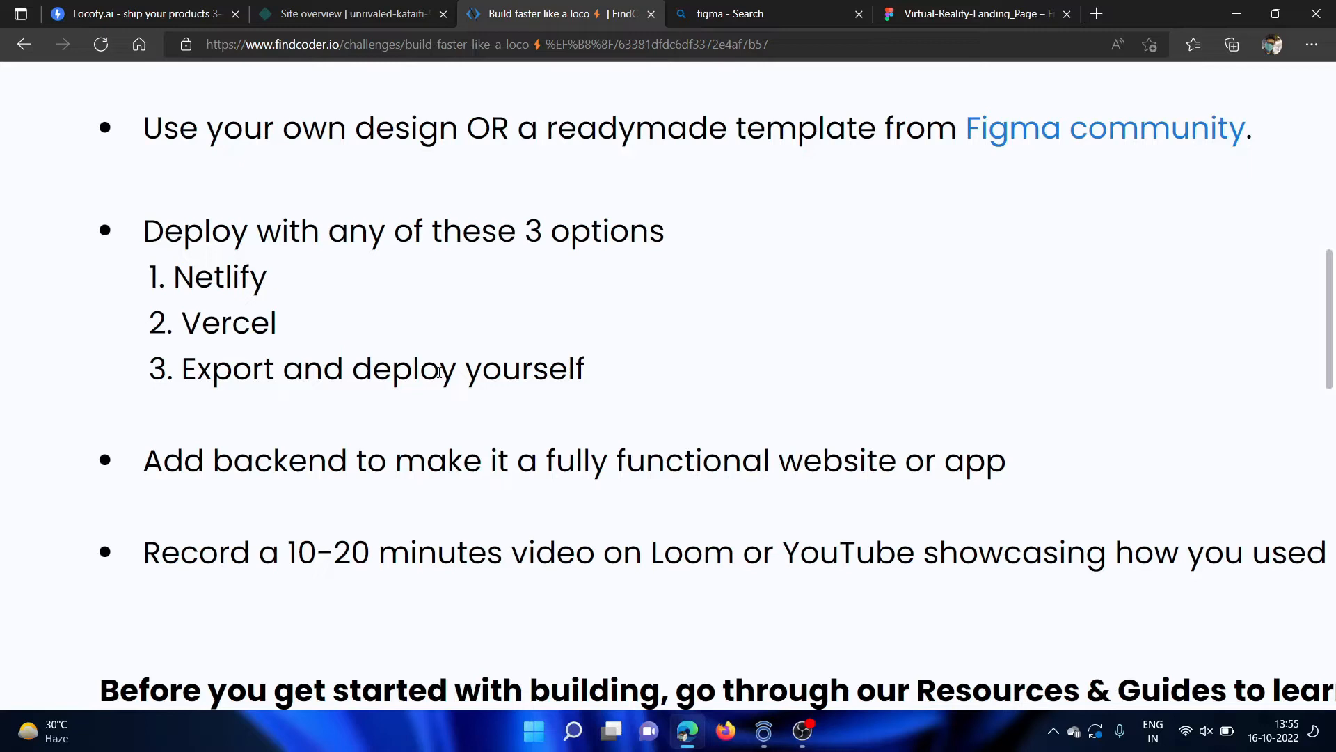
{"action": "scroll", "coordinate": [440, 371], "scroll_direction": "down", "scroll_amount": 5, "text": "ctrl"}
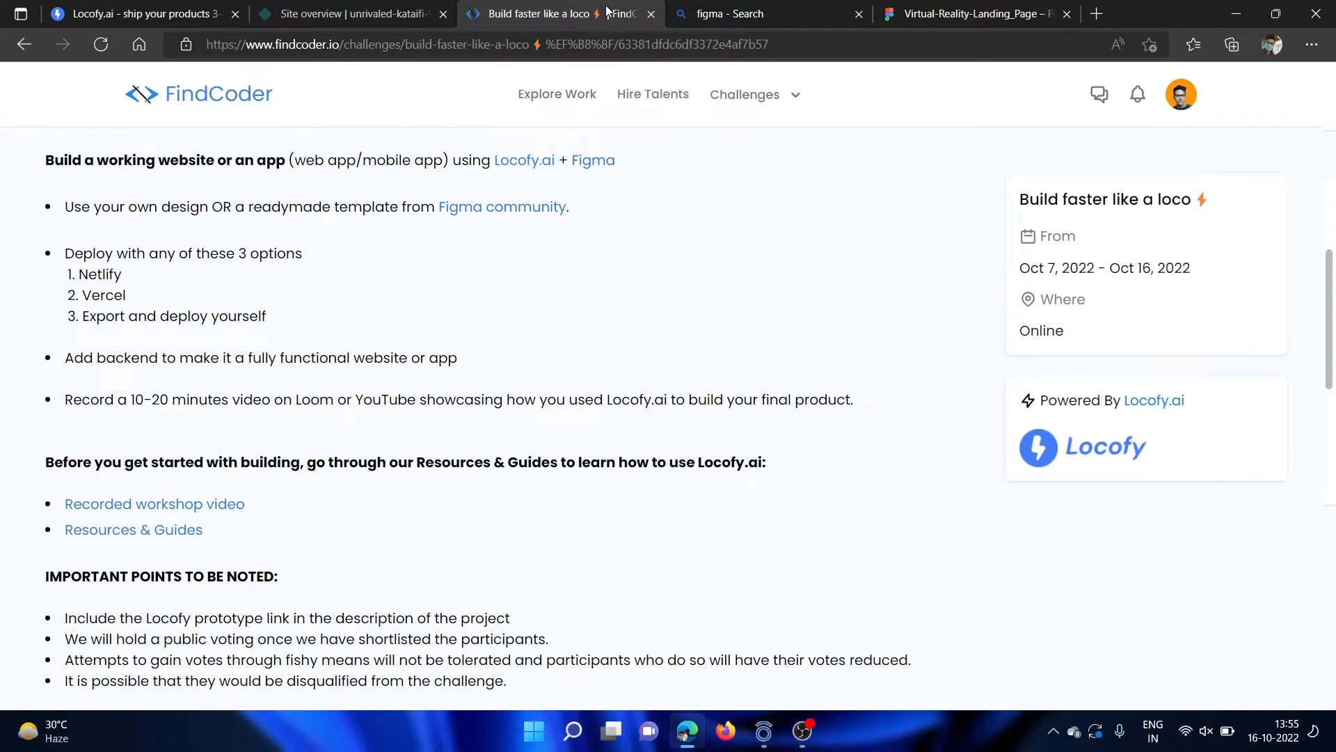
Go to the Netlify site overview and open the deployed site unrivaled-kataifi-94a847.netlify.app.
{"action": "left_click", "coordinate": [929, 7]}
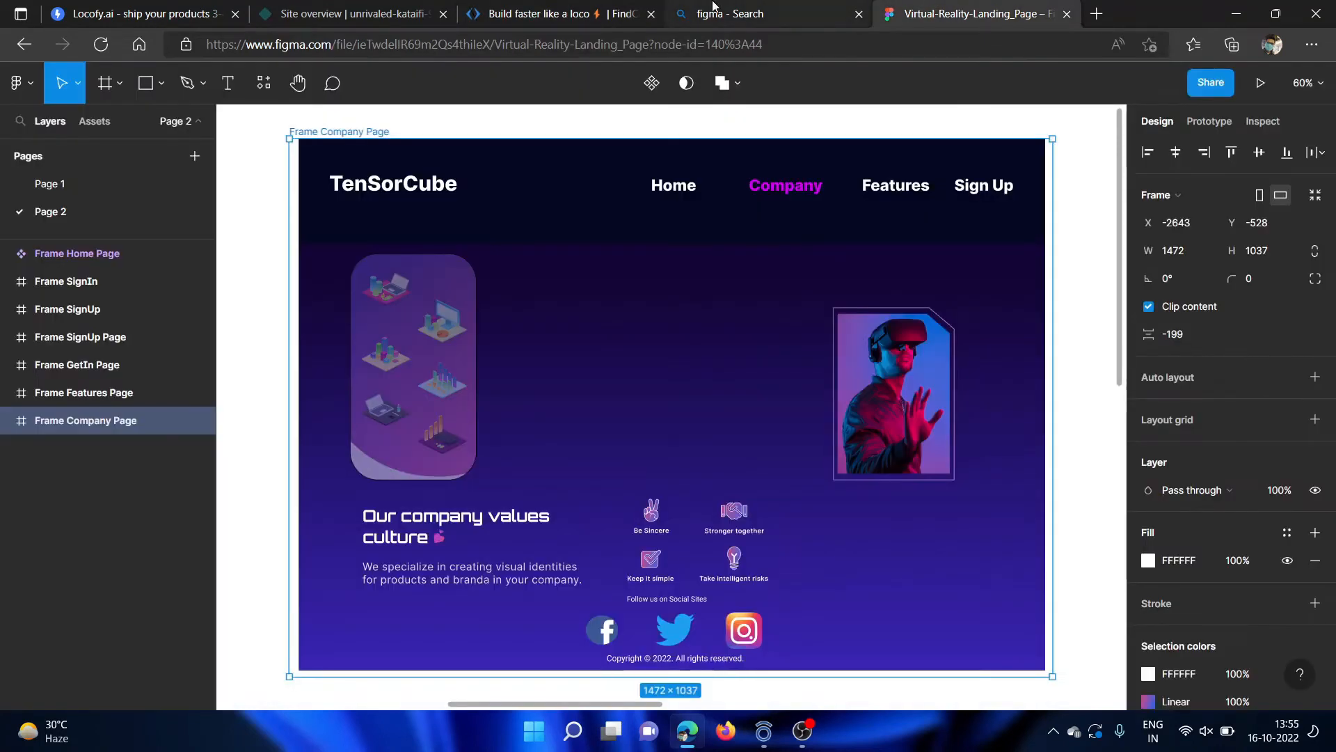
{"action": "left_click", "coordinate": [403, 13]}
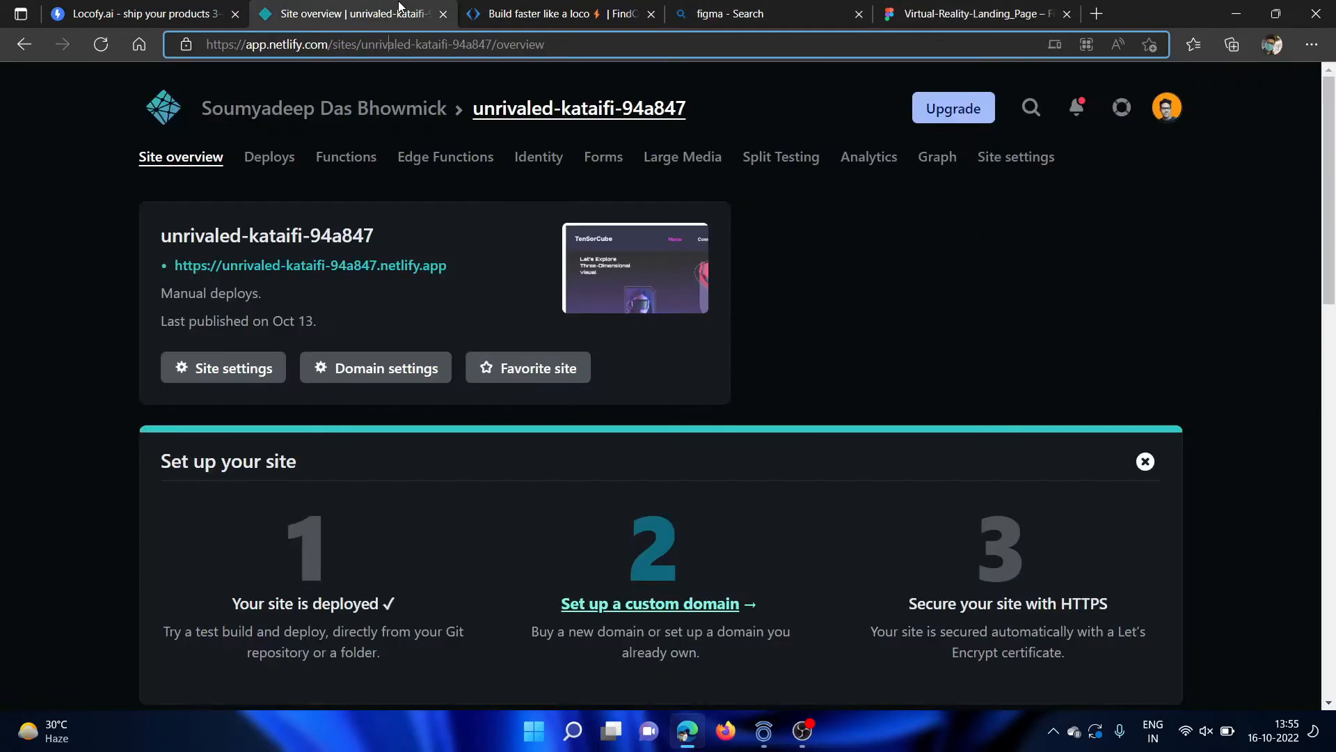
{"action": "left_click", "coordinate": [319, 269]}
Examine the deployed TenSorCube Home page from the header down to the Explore Device section and footer.
{"action": "scroll", "coordinate": [564, 401], "scroll_direction": "down", "scroll_amount": 5}
{"action": "scroll", "coordinate": [564, 406], "scroll_direction": "up", "scroll_amount": 5}
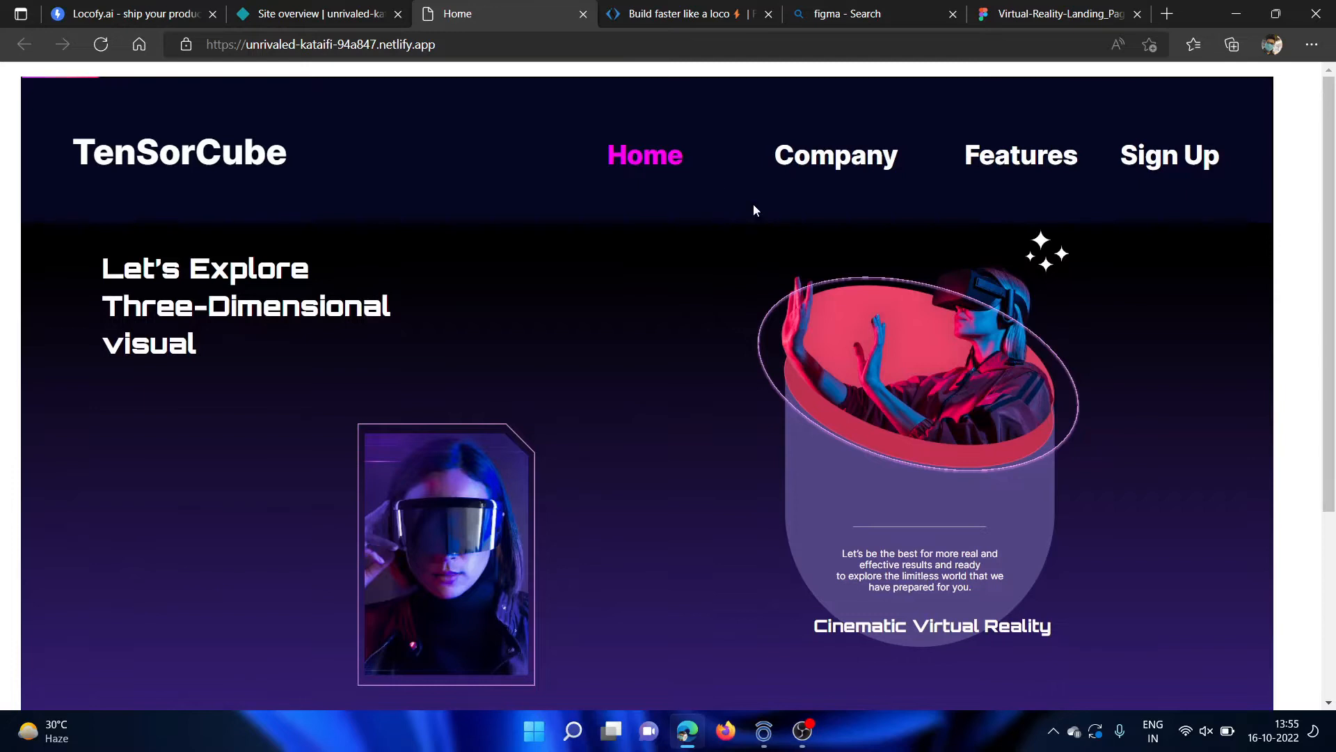
{"action": "scroll", "coordinate": [750, 230], "scroll_direction": "down", "scroll_amount": 3}
{"action": "scroll", "coordinate": [685, 208], "scroll_direction": "up", "scroll_amount": 3}
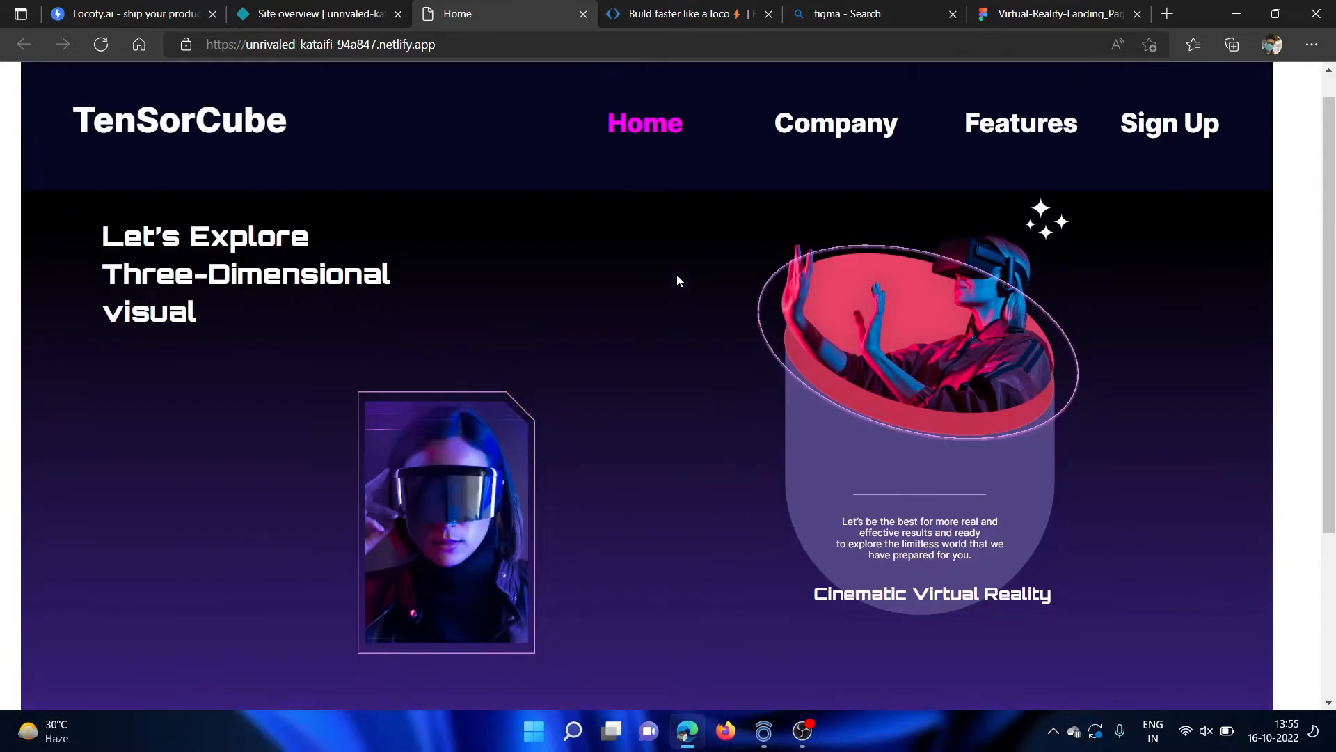
{"action": "scroll", "coordinate": [525, 341], "scroll_direction": "down", "scroll_amount": 1}
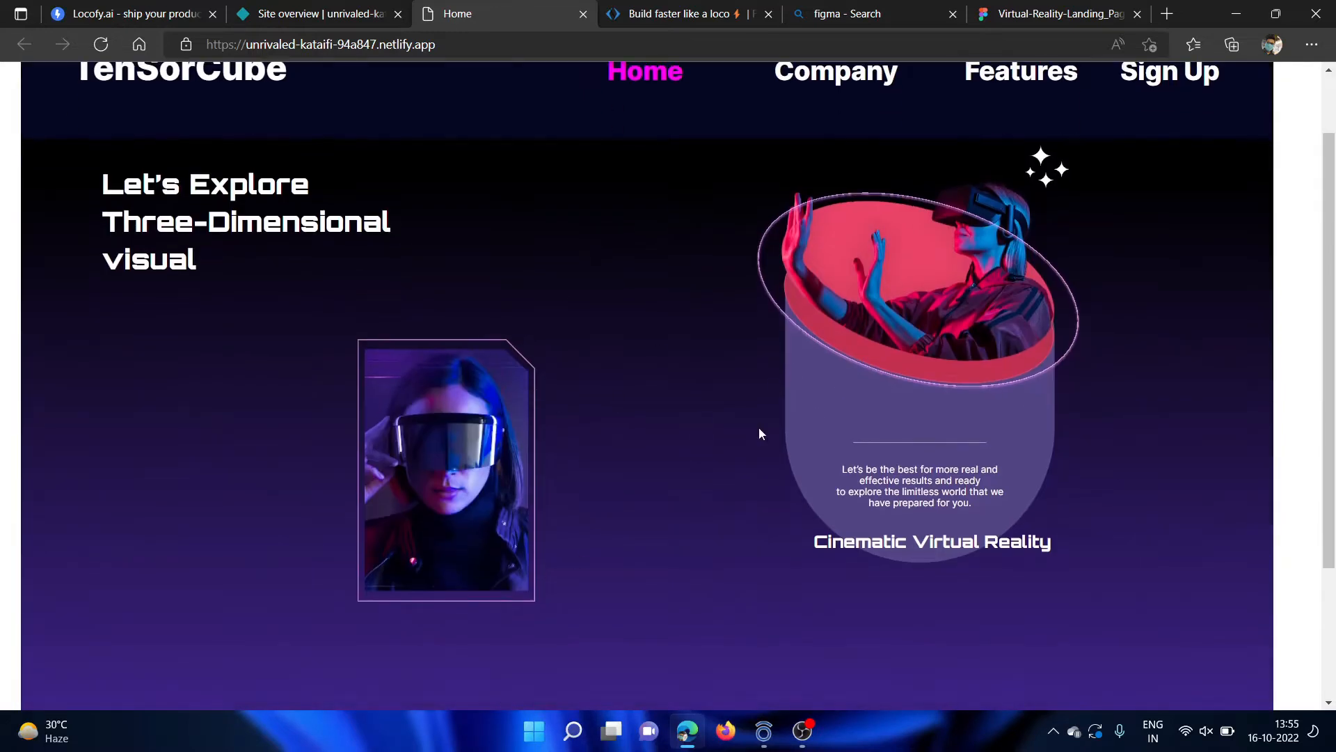
{"action": "scroll", "coordinate": [630, 346], "scroll_direction": "up", "scroll_amount": 1}
{"action": "scroll", "coordinate": [630, 346], "scroll_direction": "down", "scroll_amount": 4}
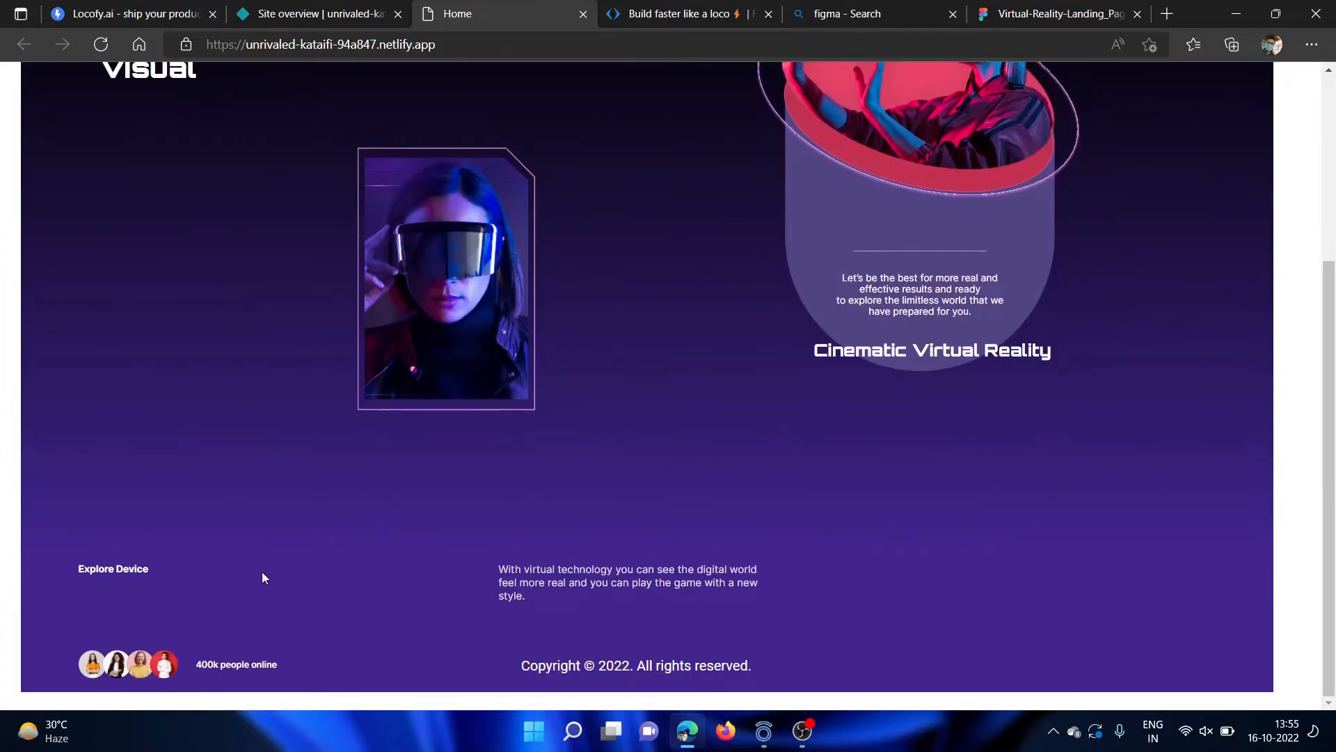
Follow the link under Explore Device and look through the Mixed Reality Headsets cards on the page it opens.
{"action": "left_click", "coordinate": [106, 598]}
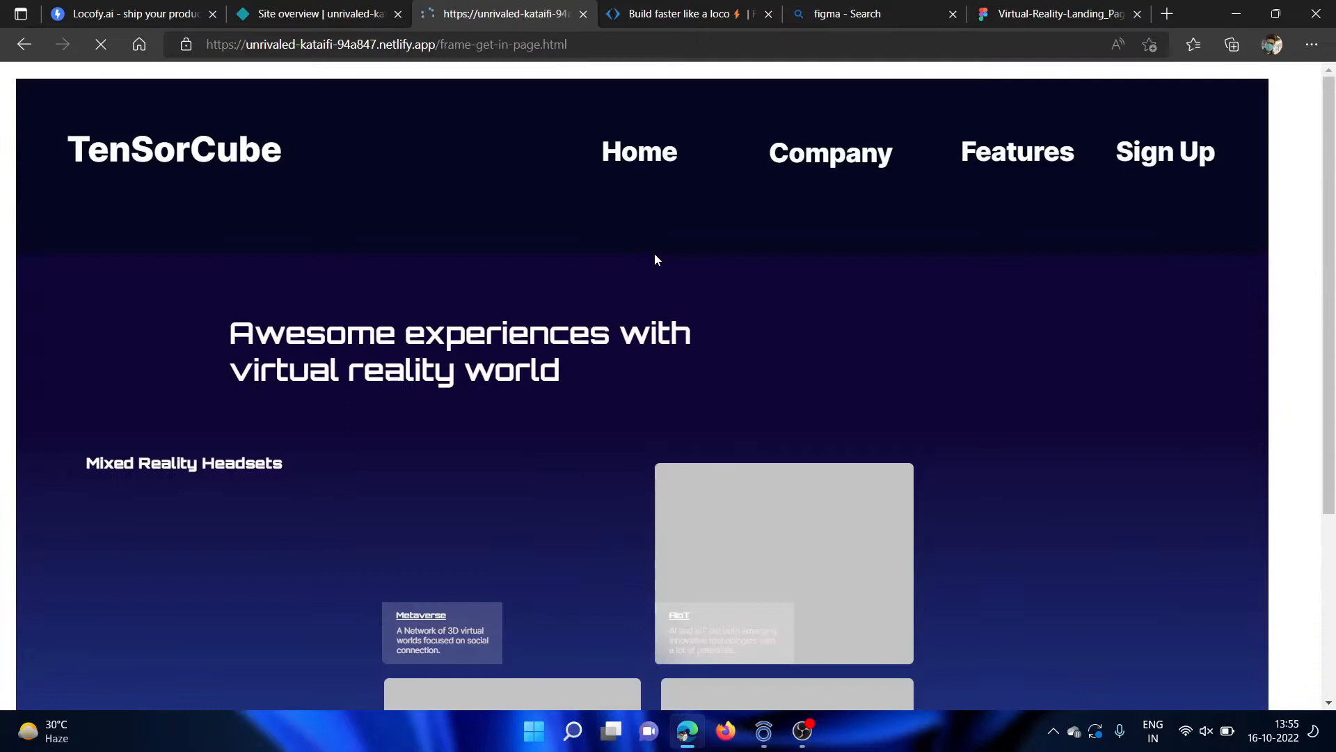
{"action": "scroll", "coordinate": [619, 431], "scroll_direction": "down", "scroll_amount": 4}
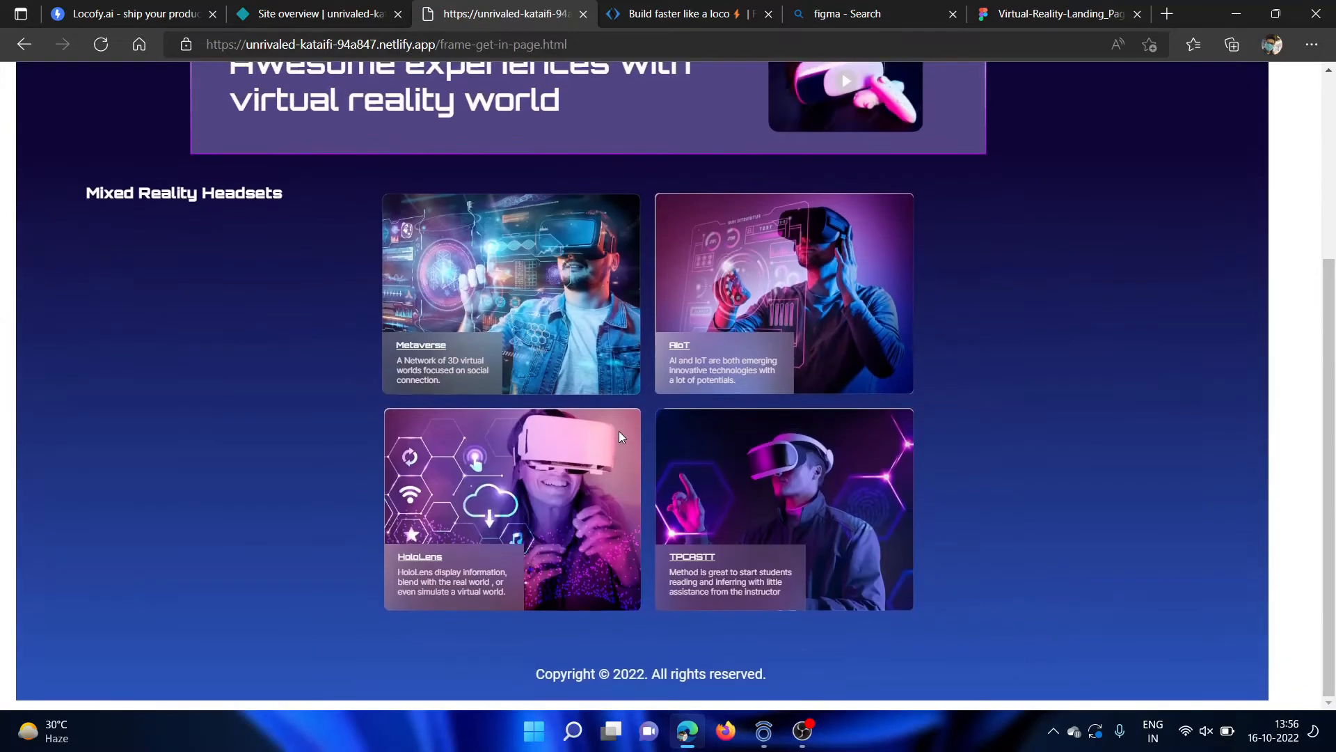
{"action": "scroll", "coordinate": [619, 435], "scroll_direction": "up", "scroll_amount": 4}
Open the Company page of the TenSorCube site and review its company values and social links.
{"action": "left_click", "coordinate": [842, 158]}
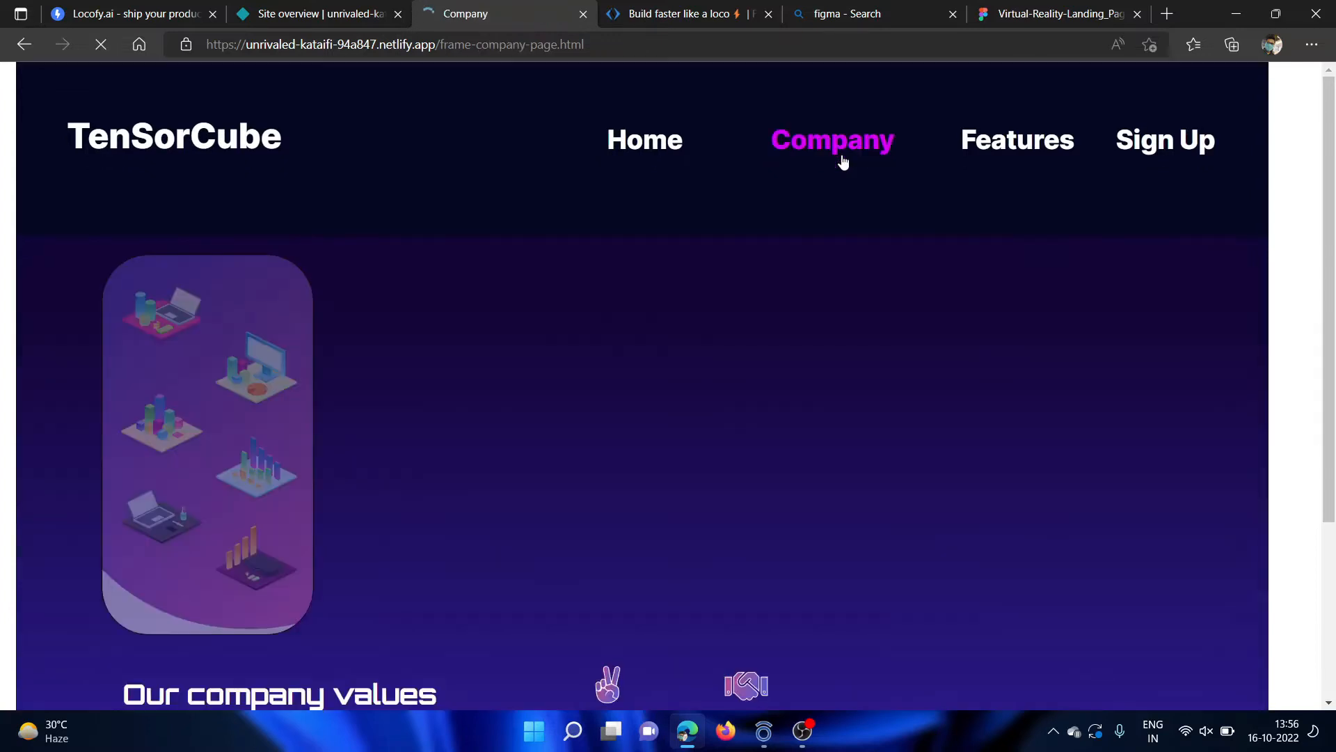
{"action": "scroll", "coordinate": [725, 452], "scroll_direction": "down", "scroll_amount": 4}
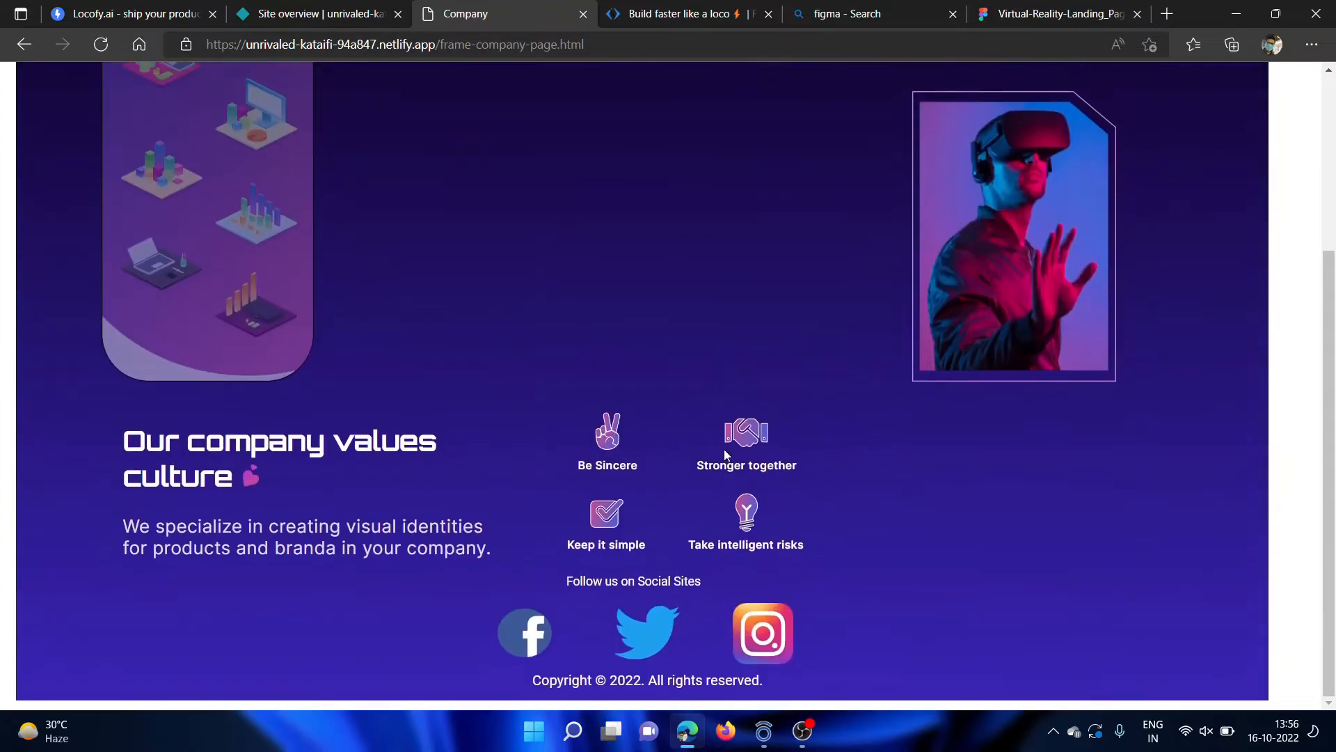
{"action": "scroll", "coordinate": [723, 449], "scroll_direction": "up", "scroll_amount": 4}
{"action": "scroll", "coordinate": [643, 310], "scroll_direction": "down", "scroll_amount": 4}
{"action": "scroll", "coordinate": [643, 311], "scroll_direction": "up", "scroll_amount": 4}
Open the Features page of the TenSorCube site, review its client testimonials and return to the Home page.
{"action": "left_click", "coordinate": [1032, 154]}
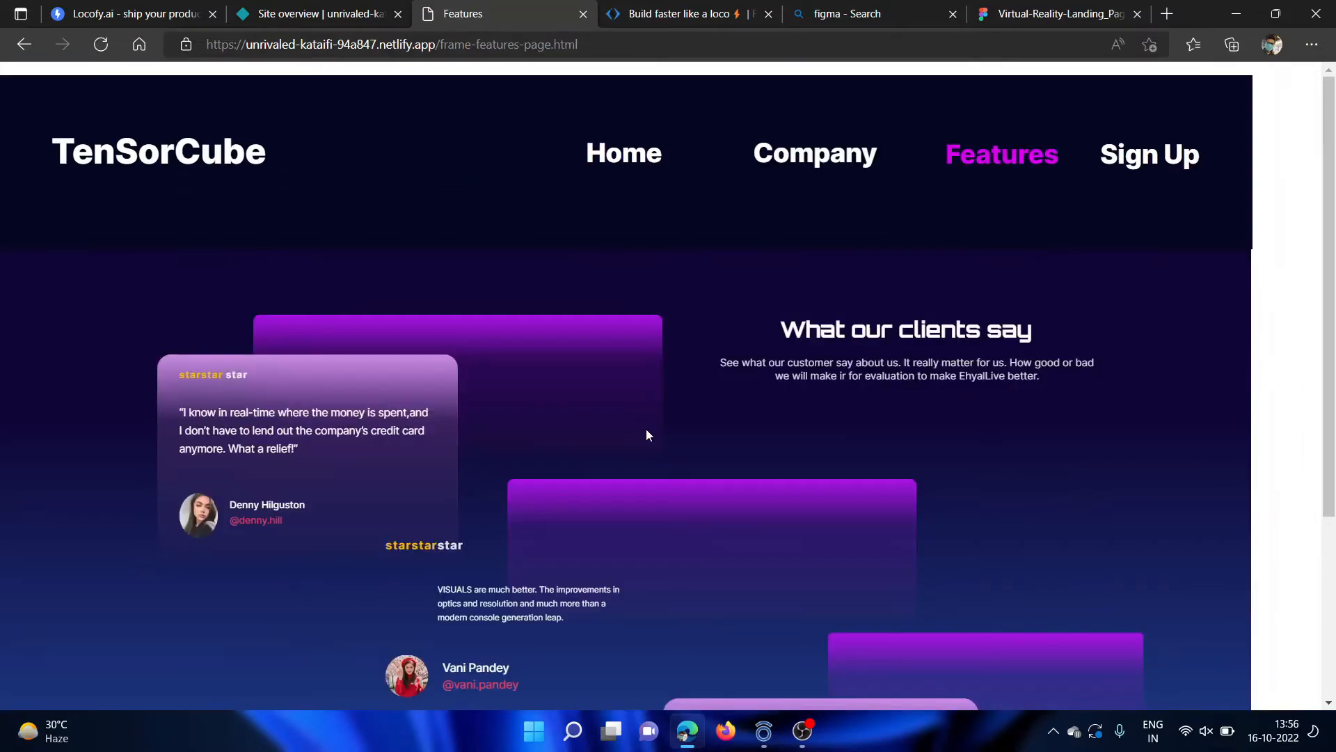
{"action": "scroll", "coordinate": [646, 435], "scroll_direction": "down", "scroll_amount": 3}
{"action": "scroll", "coordinate": [646, 429], "scroll_direction": "up", "scroll_amount": 4}
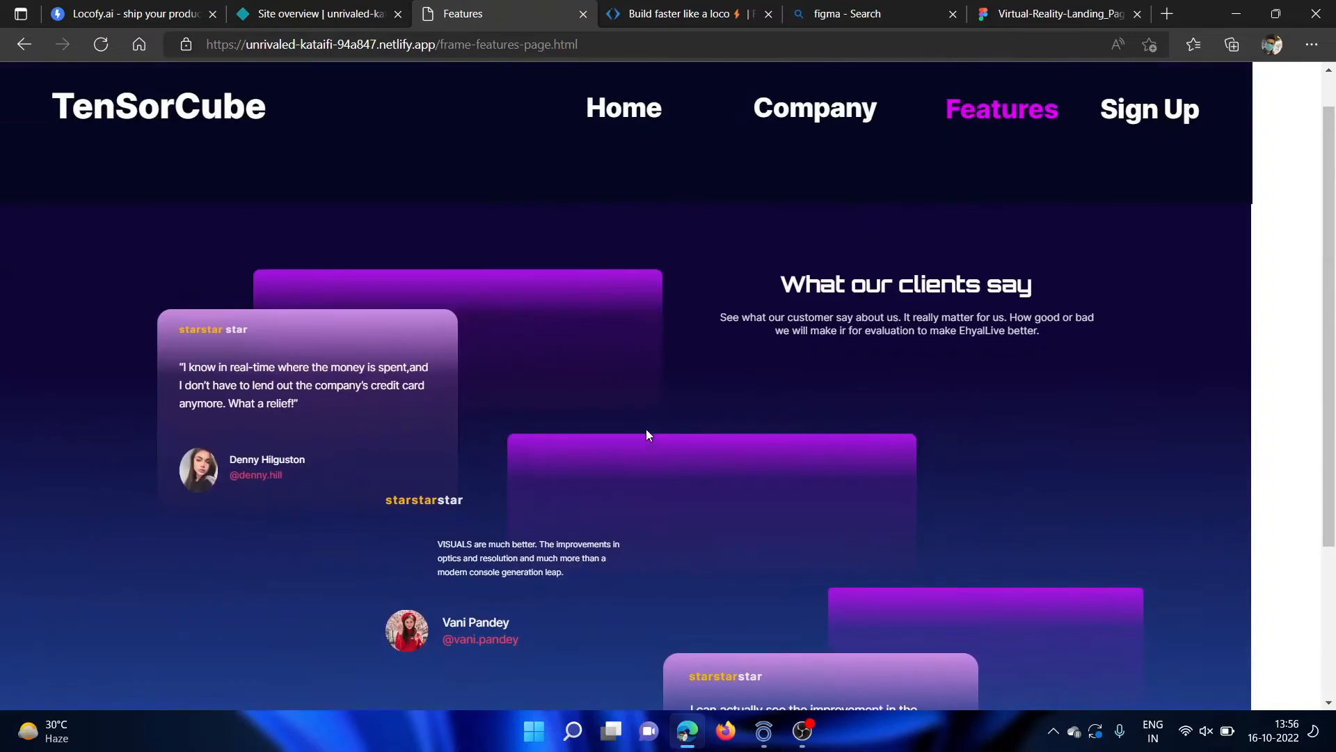
{"action": "scroll", "coordinate": [646, 428], "scroll_direction": "down", "scroll_amount": 2}
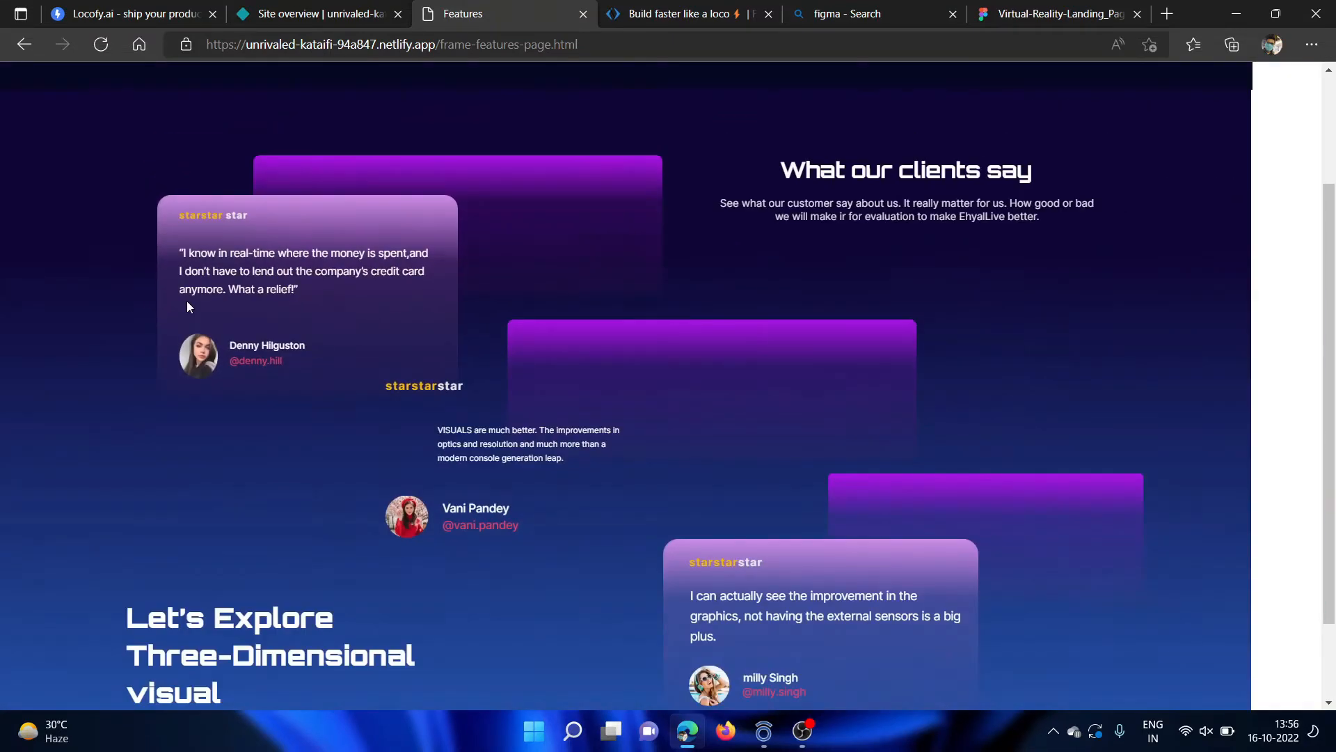
{"action": "scroll", "coordinate": [626, 279], "scroll_direction": "up", "scroll_amount": 2}
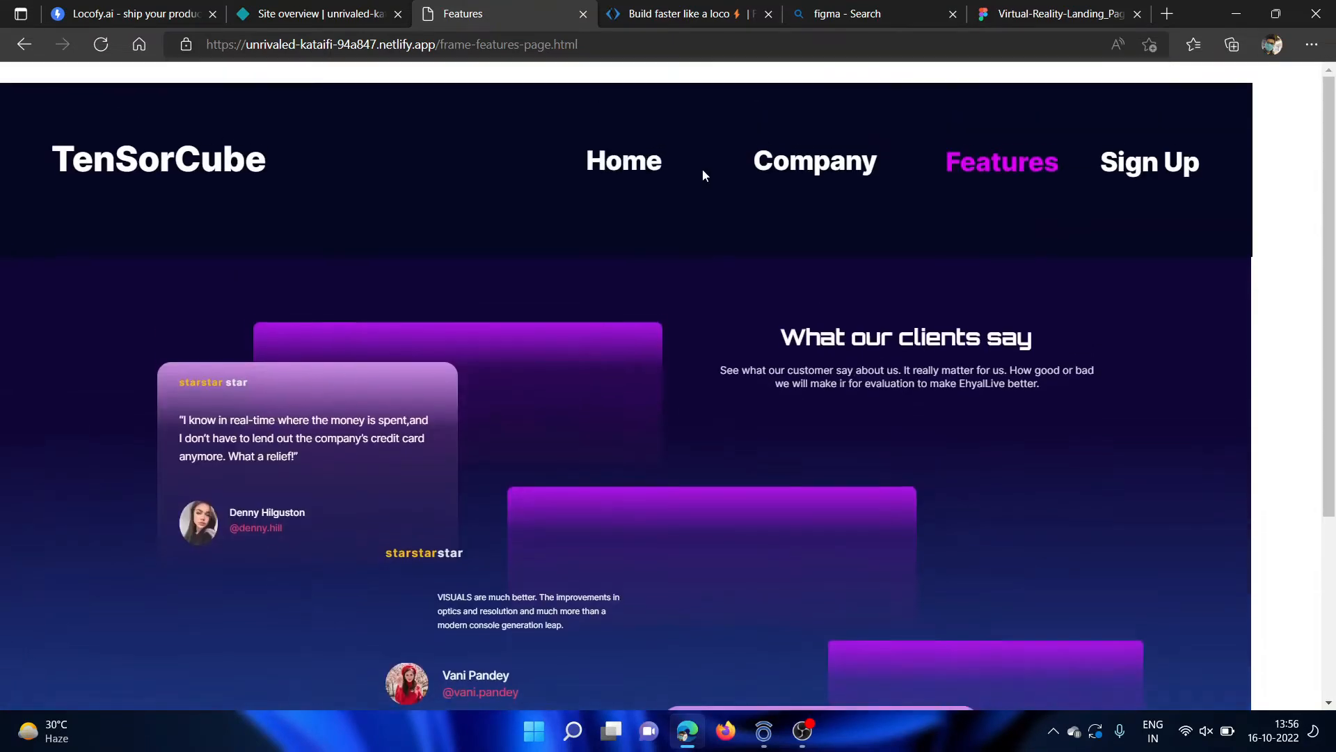
{"action": "left_click", "coordinate": [649, 155]}
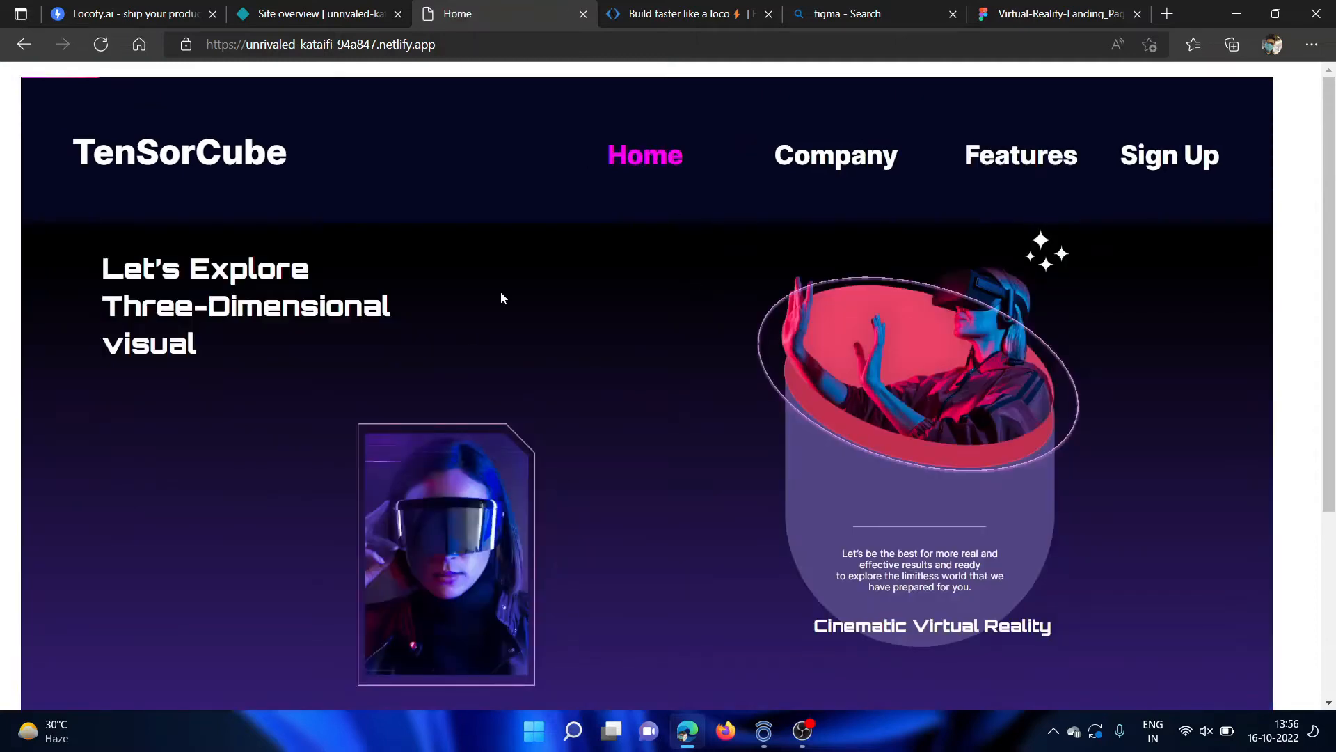
Examine the TenSorCube Home page from its header and hero images down to the Explore Device section and footer.
{"action": "scroll", "coordinate": [488, 306], "scroll_direction": "down", "scroll_amount": 1}
{"action": "scroll", "coordinate": [488, 209], "scroll_direction": "up", "scroll_amount": 1}
{"action": "scroll", "coordinate": [705, 297], "scroll_direction": "down", "scroll_amount": 1}
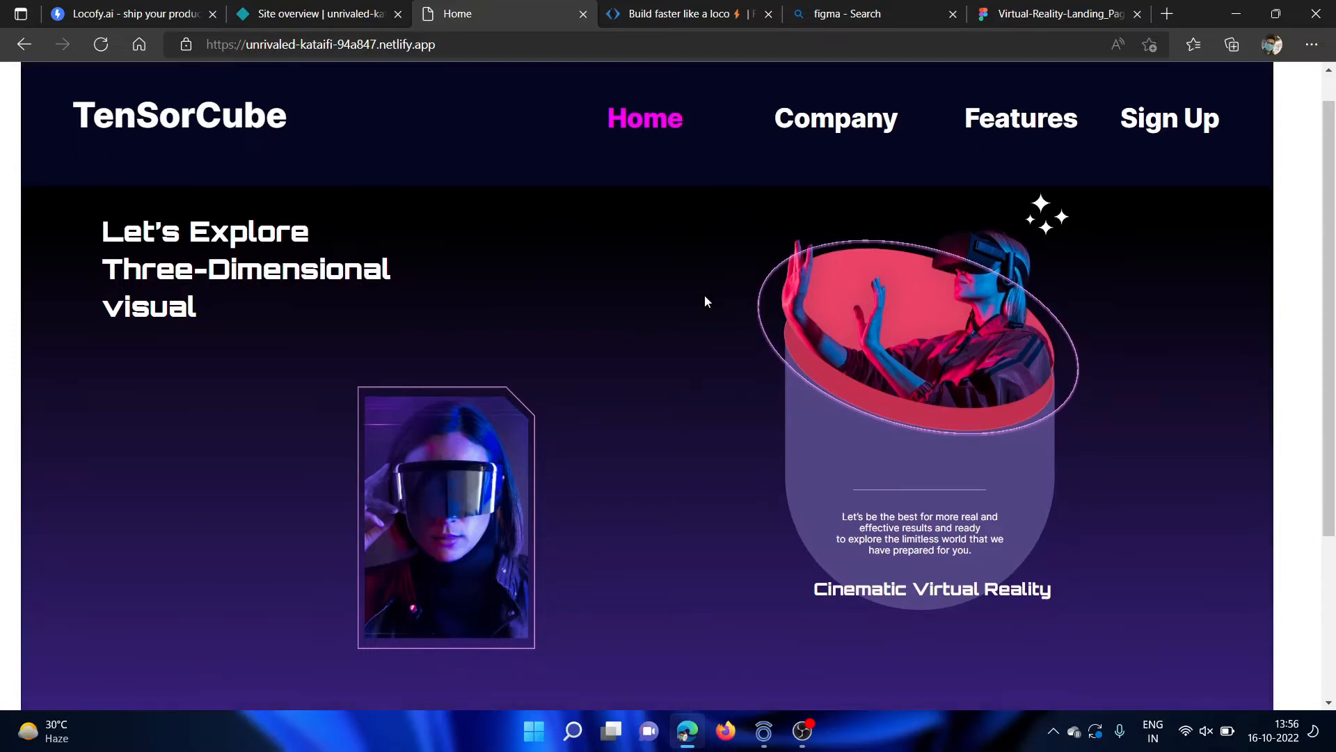
{"action": "scroll", "coordinate": [720, 318], "scroll_direction": "down", "scroll_amount": 5}
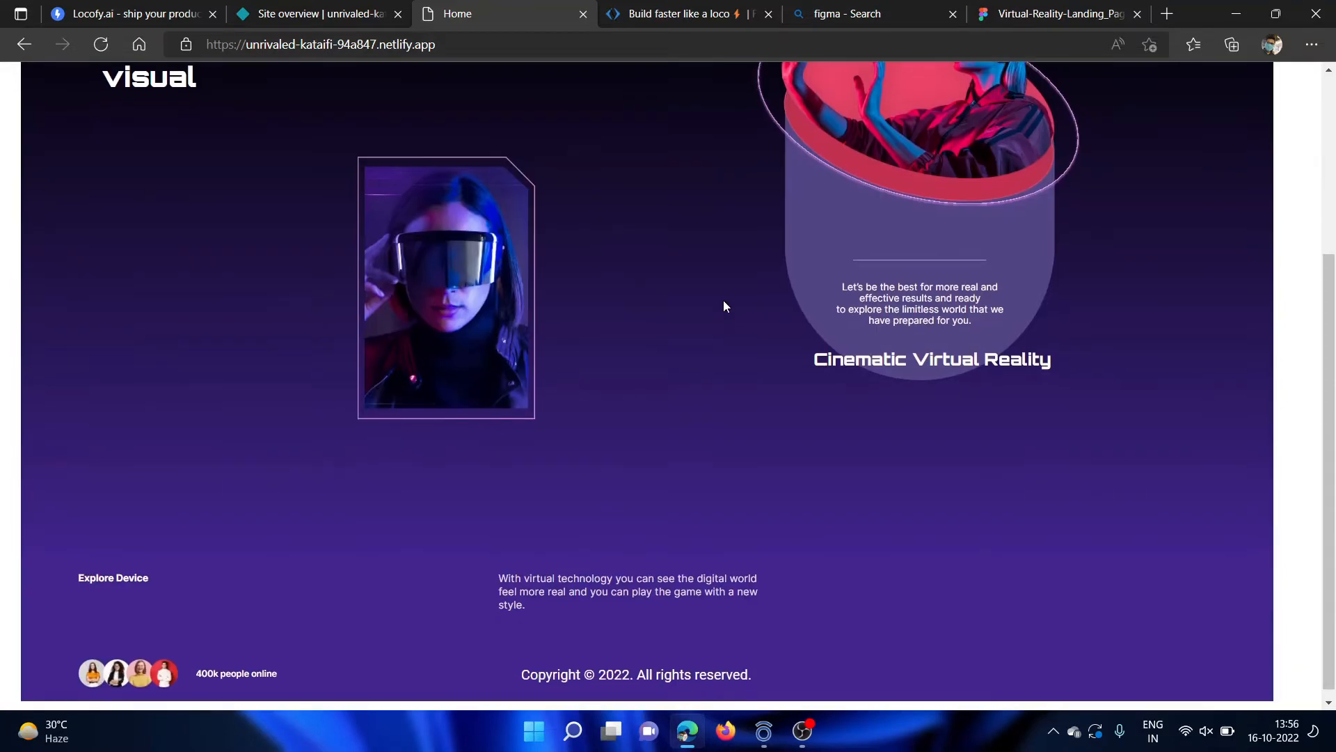
{"action": "scroll", "coordinate": [704, 361], "scroll_direction": "up", "scroll_amount": 5}
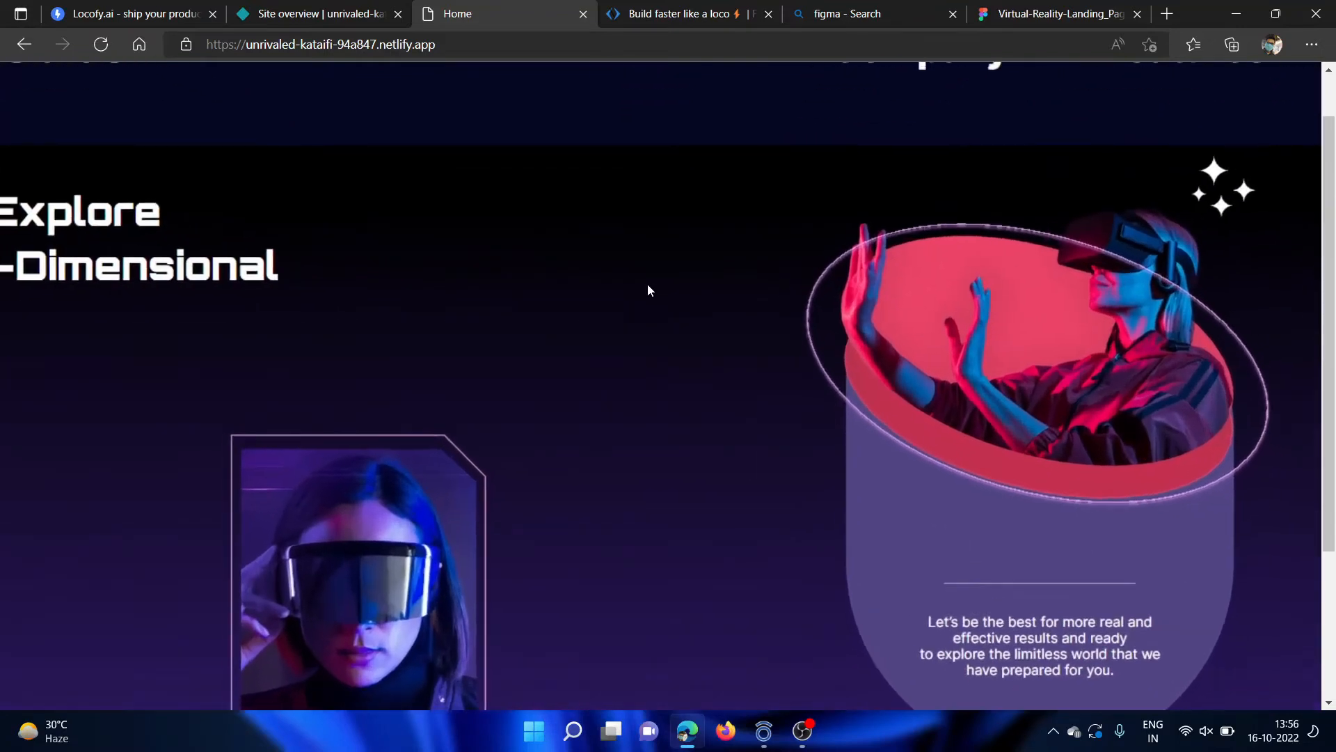
{"action": "scroll", "coordinate": [653, 372], "scroll_direction": "down", "scroll_amount": 4}
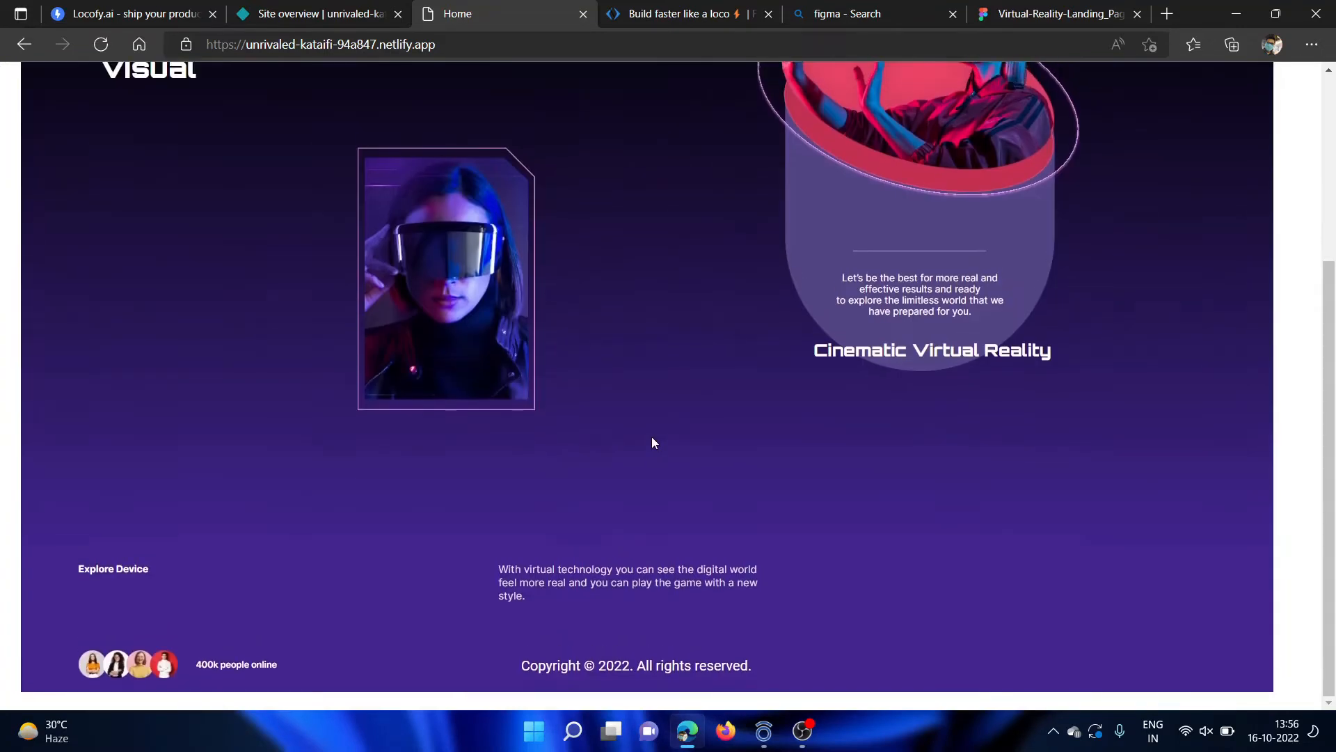
{"action": "scroll", "coordinate": [652, 442], "scroll_direction": "up", "scroll_amount": 2}
{"action": "scroll", "coordinate": [652, 442], "scroll_direction": "up", "scroll_amount": 2}
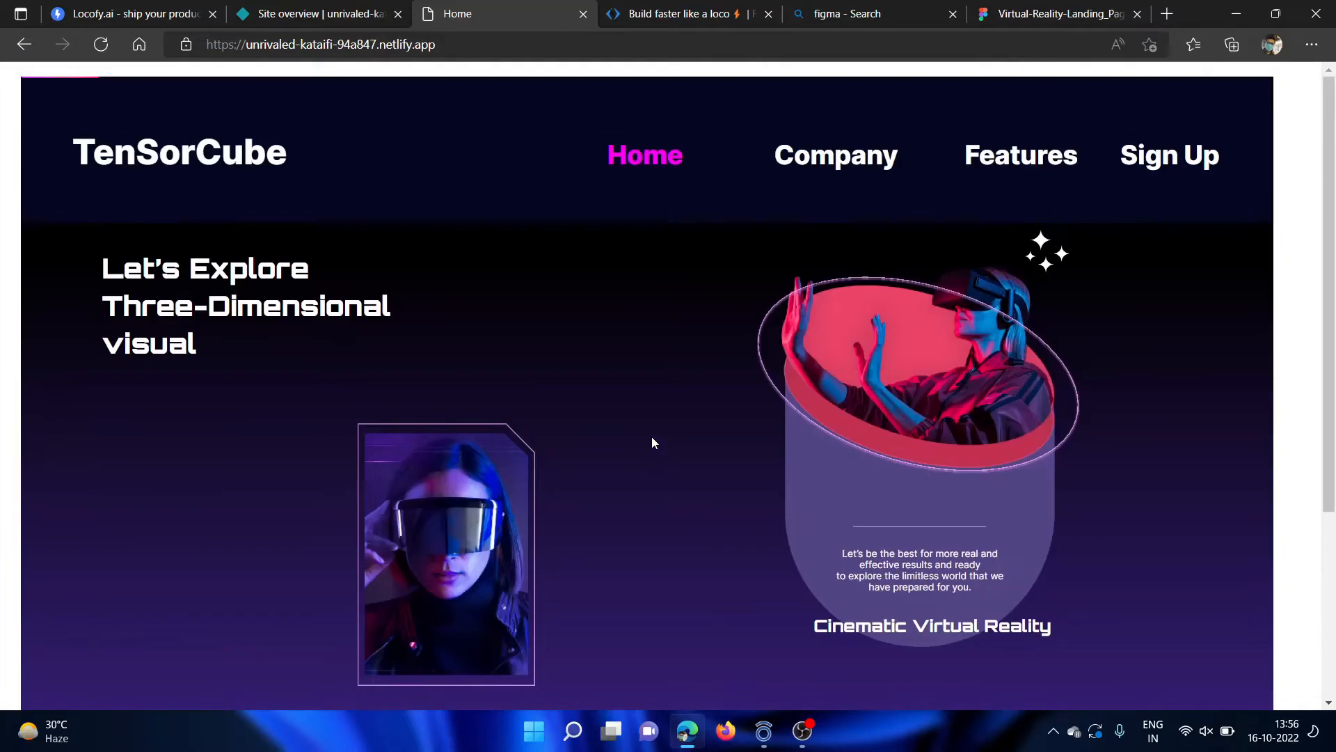
{"action": "scroll", "coordinate": [653, 442], "scroll_direction": "down", "scroll_amount": 4}
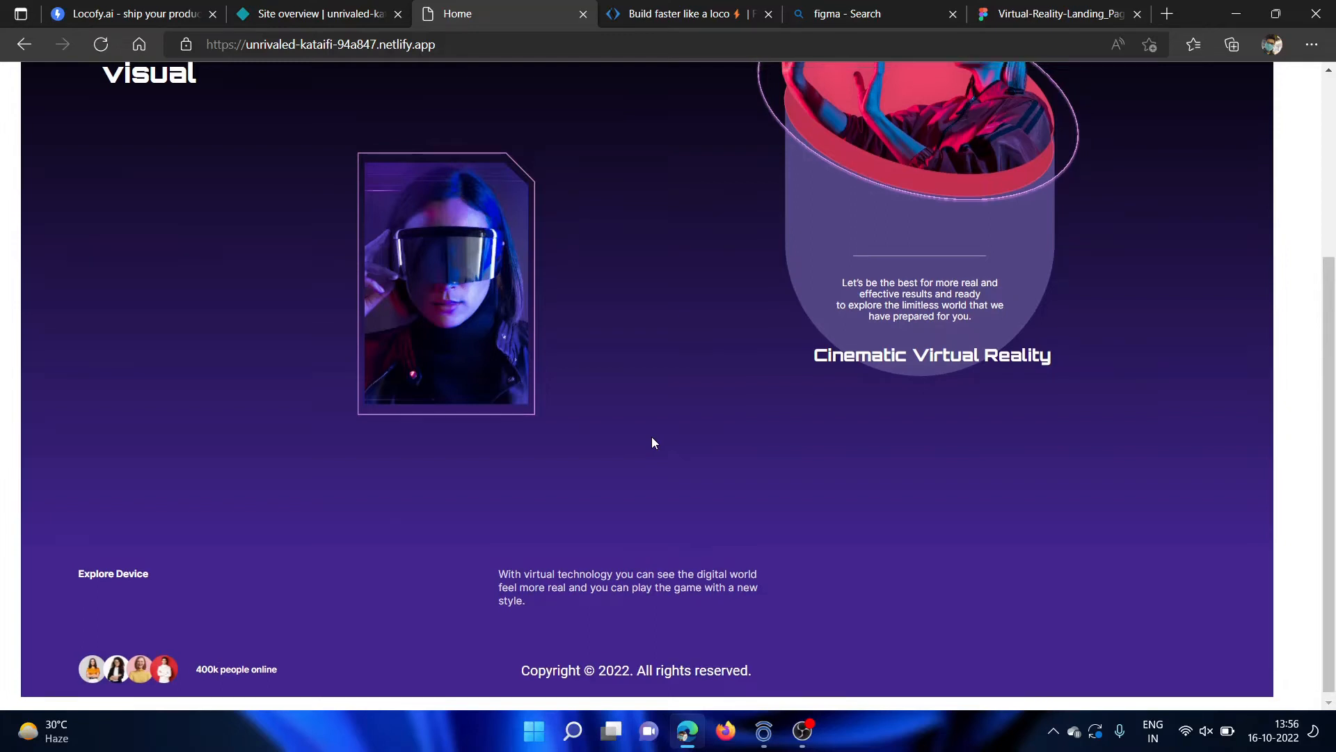
{"action": "scroll", "coordinate": [652, 436], "scroll_direction": "up", "scroll_amount": 4}
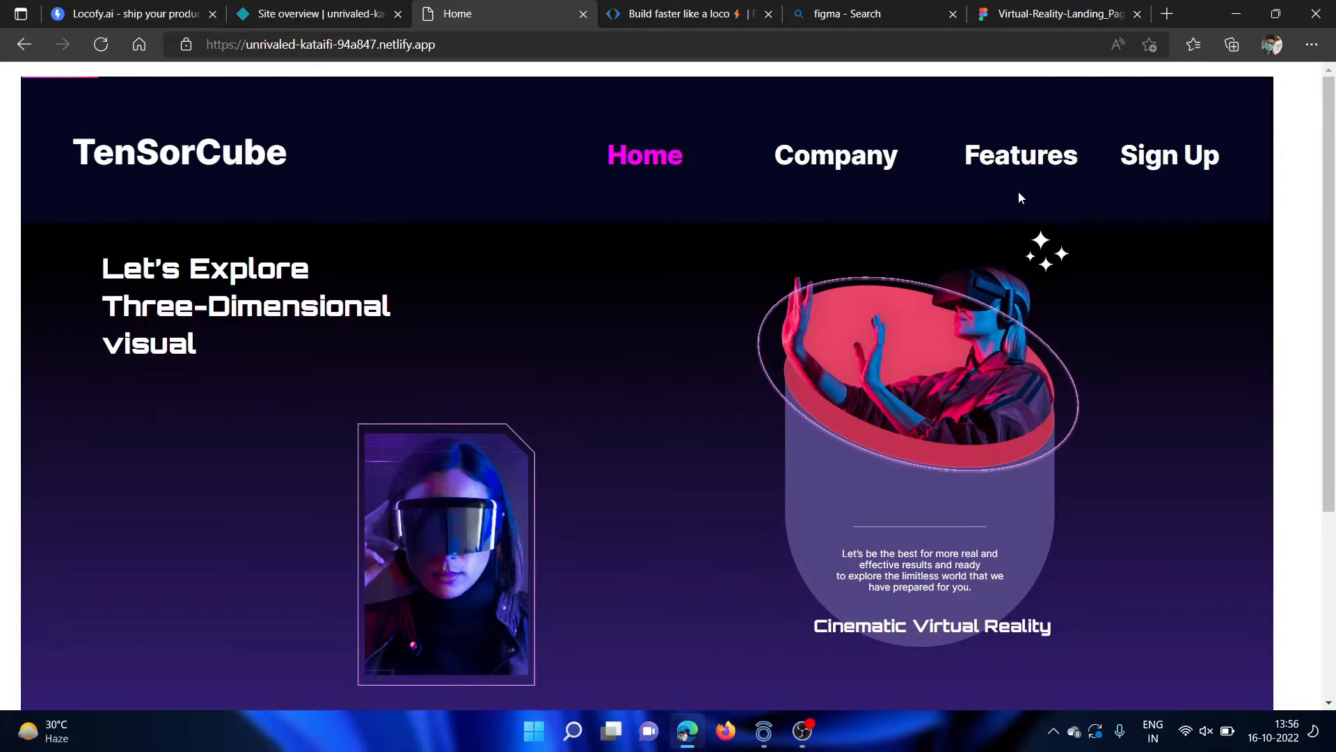
Open the Features page and review the client testimonials and footer.
{"action": "left_click", "coordinate": [1034, 168]}
{"action": "scroll", "coordinate": [789, 345], "scroll_direction": "down", "scroll_amount": 5}
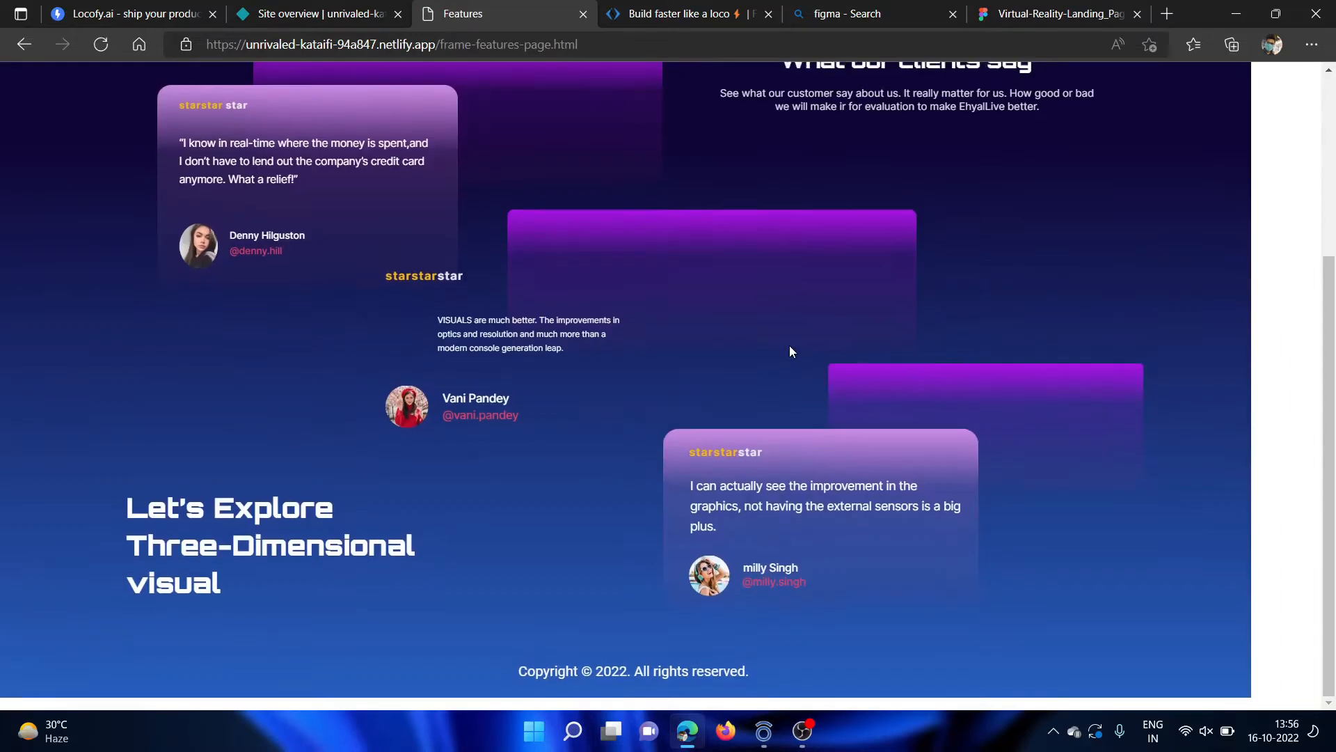
{"action": "scroll", "coordinate": [741, 330], "scroll_direction": "up", "scroll_amount": 2}
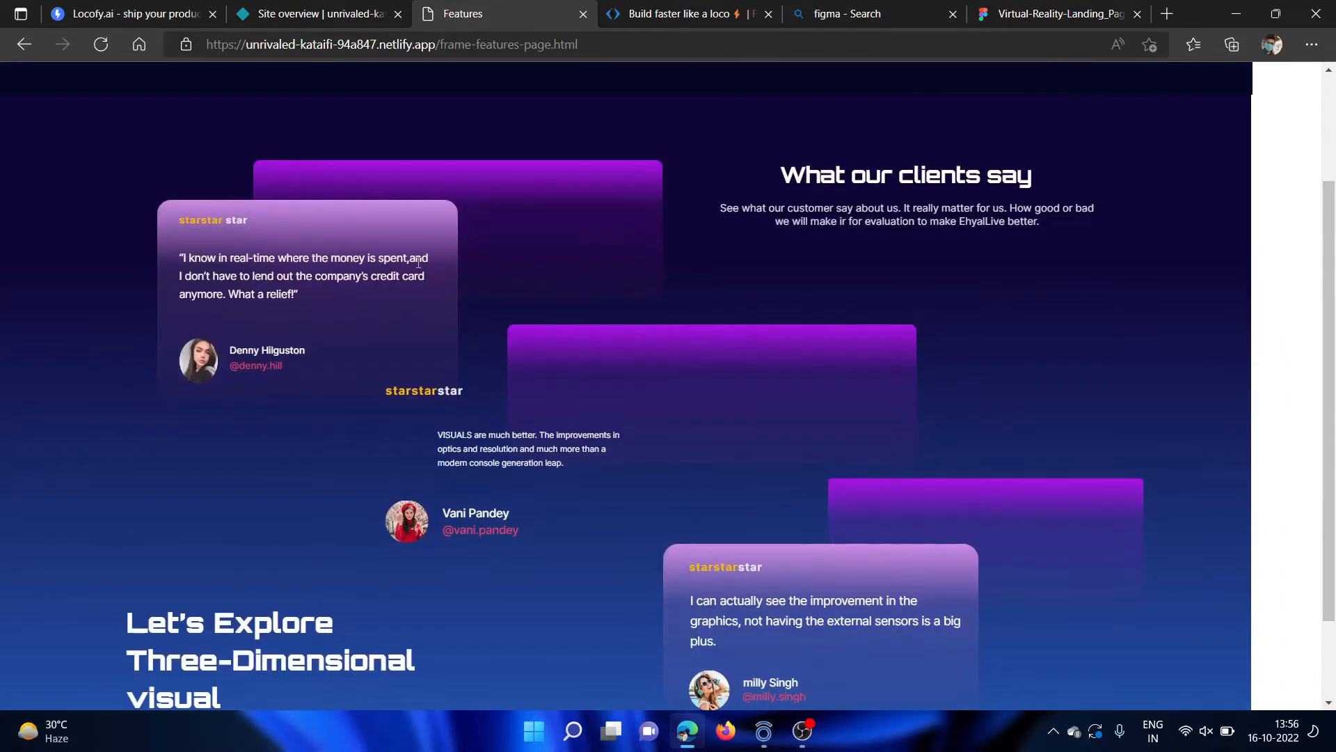
{"action": "scroll", "coordinate": [530, 245], "scroll_direction": "up", "scroll_amount": 5}
{"action": "scroll", "coordinate": [530, 245], "scroll_direction": "down", "scroll_amount": 5}
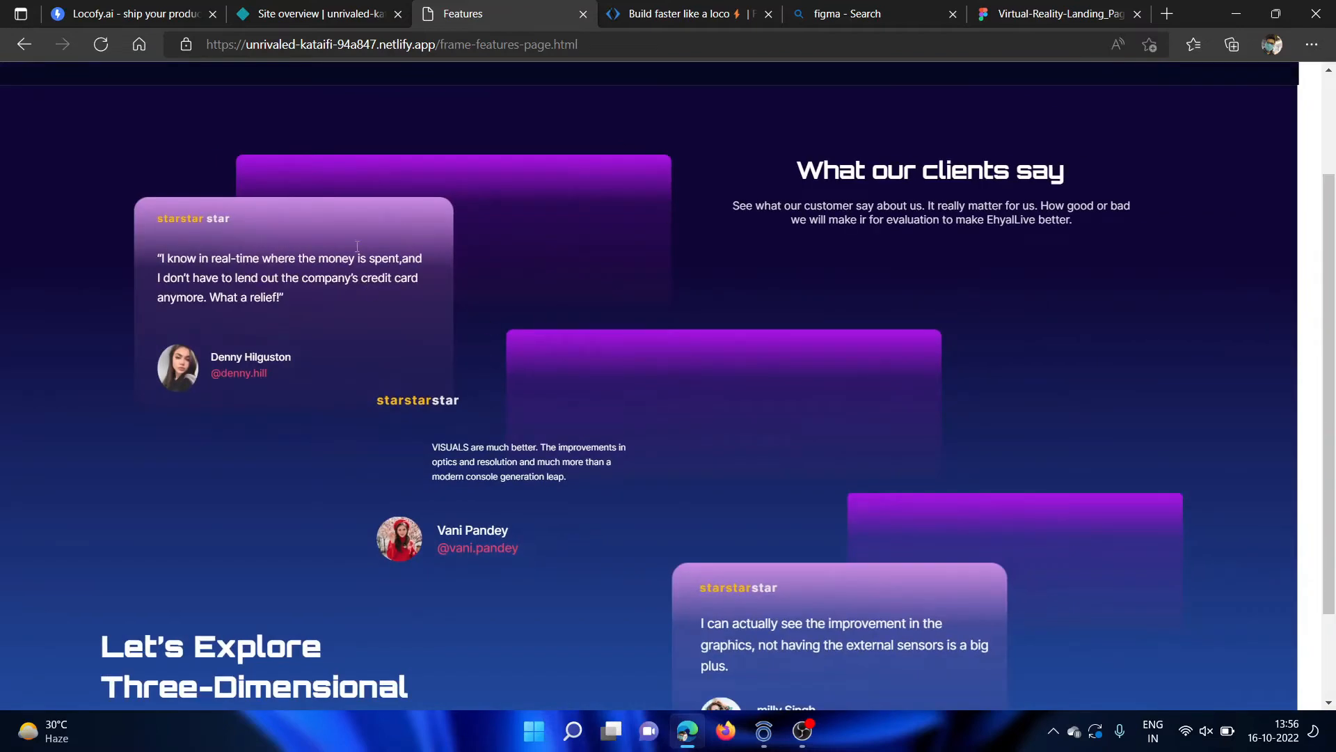
{"action": "scroll", "coordinate": [316, 242], "scroll_direction": "up", "scroll_amount": 1}
{"action": "scroll", "coordinate": [316, 241], "scroll_direction": "down", "scroll_amount": 3}
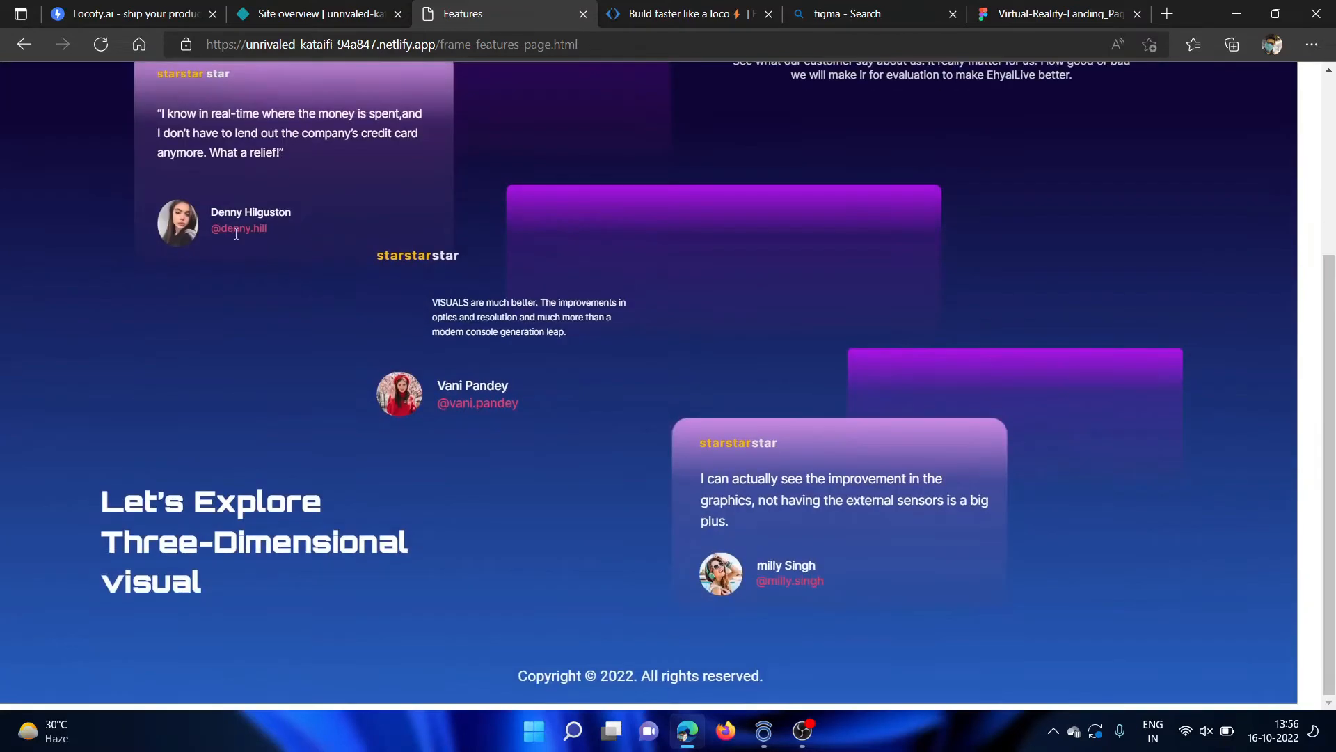
{"action": "scroll", "coordinate": [959, 372], "scroll_direction": "up", "scroll_amount": 5}
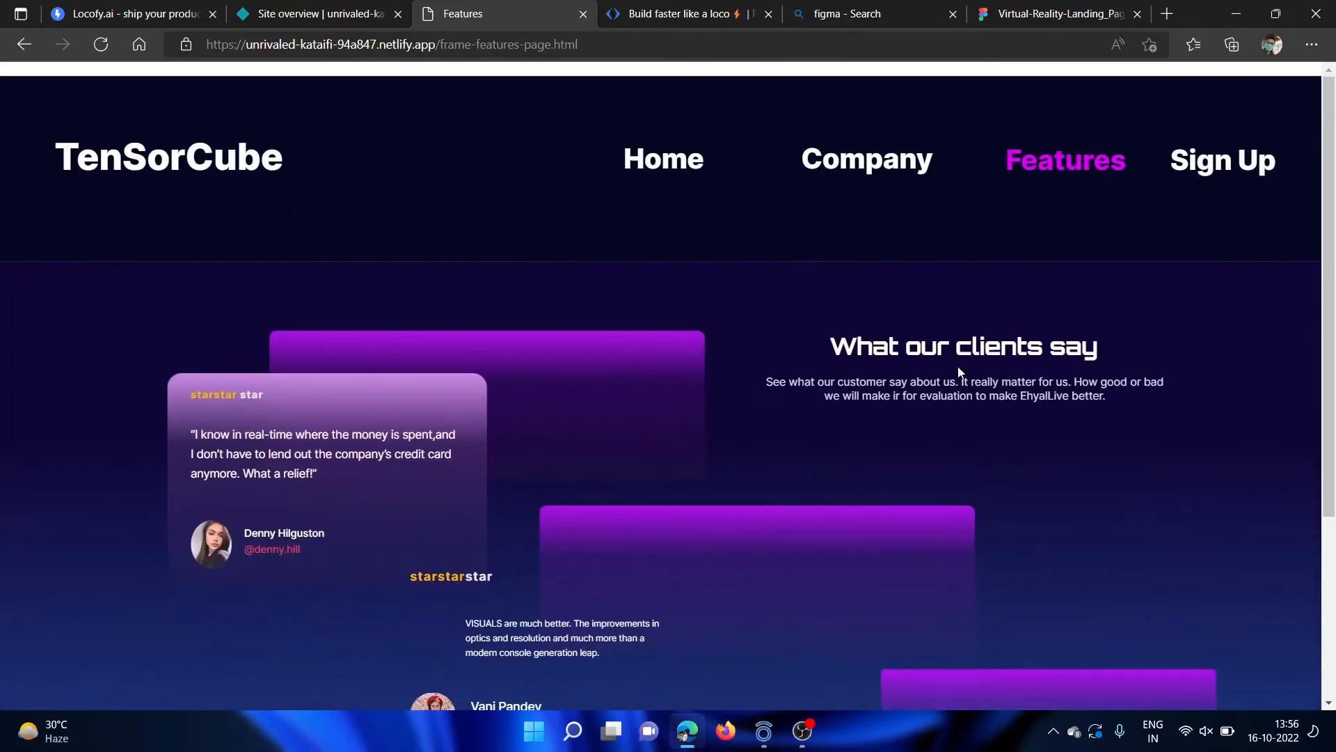
Open the Sign Up page and fill in the ID field of the form with a sample user ID.
{"action": "left_click", "coordinate": [1181, 160]}
{"action": "scroll", "coordinate": [624, 423], "scroll_direction": "down", "scroll_amount": 3}
{"action": "left_click", "coordinate": [557, 239]}
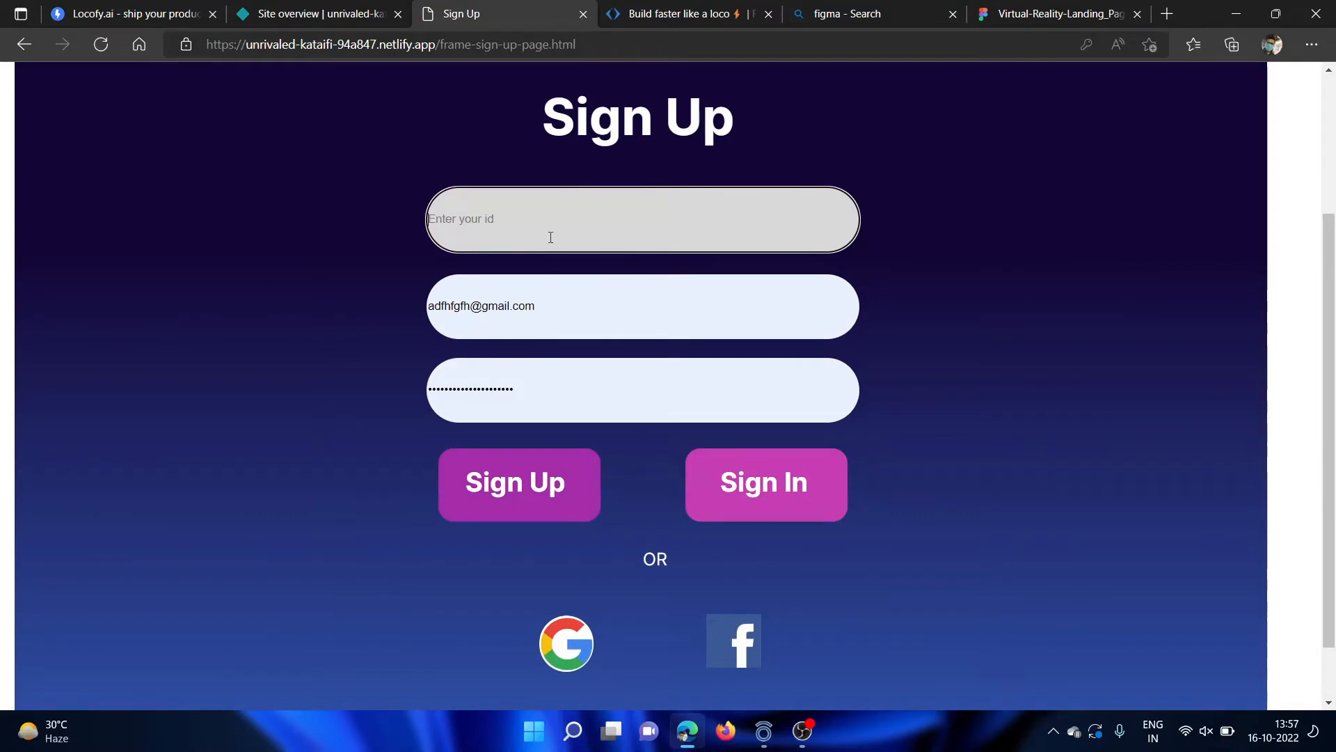
{"action": "scroll", "coordinate": [647, 199], "scroll_direction": "up", "scroll_amount": 2}
{"action": "left_click_drag", "start_coordinate": [600, 382], "coordinate": [612, 349]}
{"action": "left_click", "coordinate": [612, 350]}
{"action": "type", "text": "thsdaeh"}
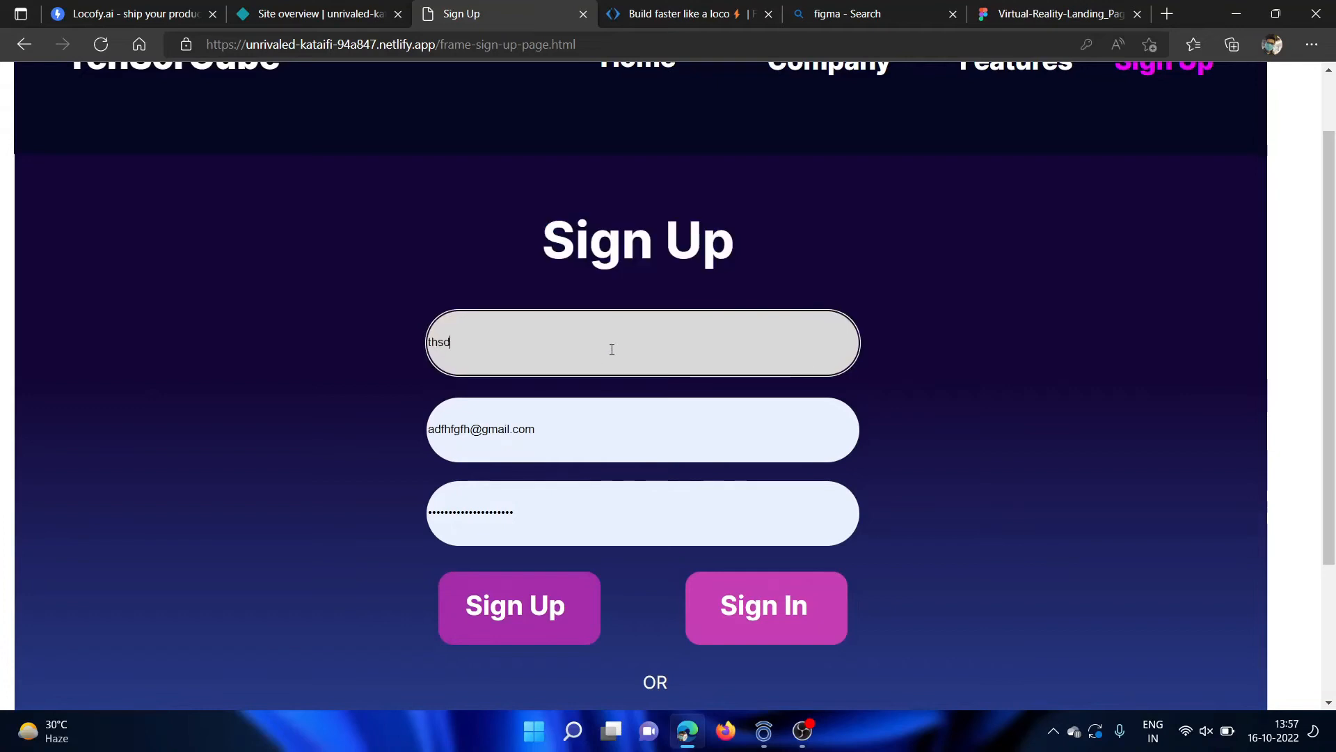
Replace the prefilled entry in the sign-up form's email field with a new sample e-mail address.
{"action": "left_click", "coordinate": [557, 441]}
{"action": "key", "text": "BackSpace"}
{"action": "key", "text": "BackSpace"}
{"action": "key", "text": "BackSpace"}
{"action": "key", "text": "BackSpace"}
{"action": "key", "text": "BackSpace"}
{"action": "key", "text": "BackSpace"}
{"action": "key", "text": "BackSpace"}
{"action": "key", "text": "BackSpace"}
{"action": "key", "text": "BackSpace"}
{"action": "key", "text": "BackSpace"}
{"action": "key", "text": "BackSpace"}
{"action": "key", "text": "BackSpace"}
{"action": "key", "text": "BackSpace"}
{"action": "key", "text": "BackSpace"}
{"action": "key", "text": "BackSpace"}
{"action": "key", "text": "BackSpace"}
{"action": "key", "text": "BackSpace"}
{"action": "key", "text": "BackSpace"}
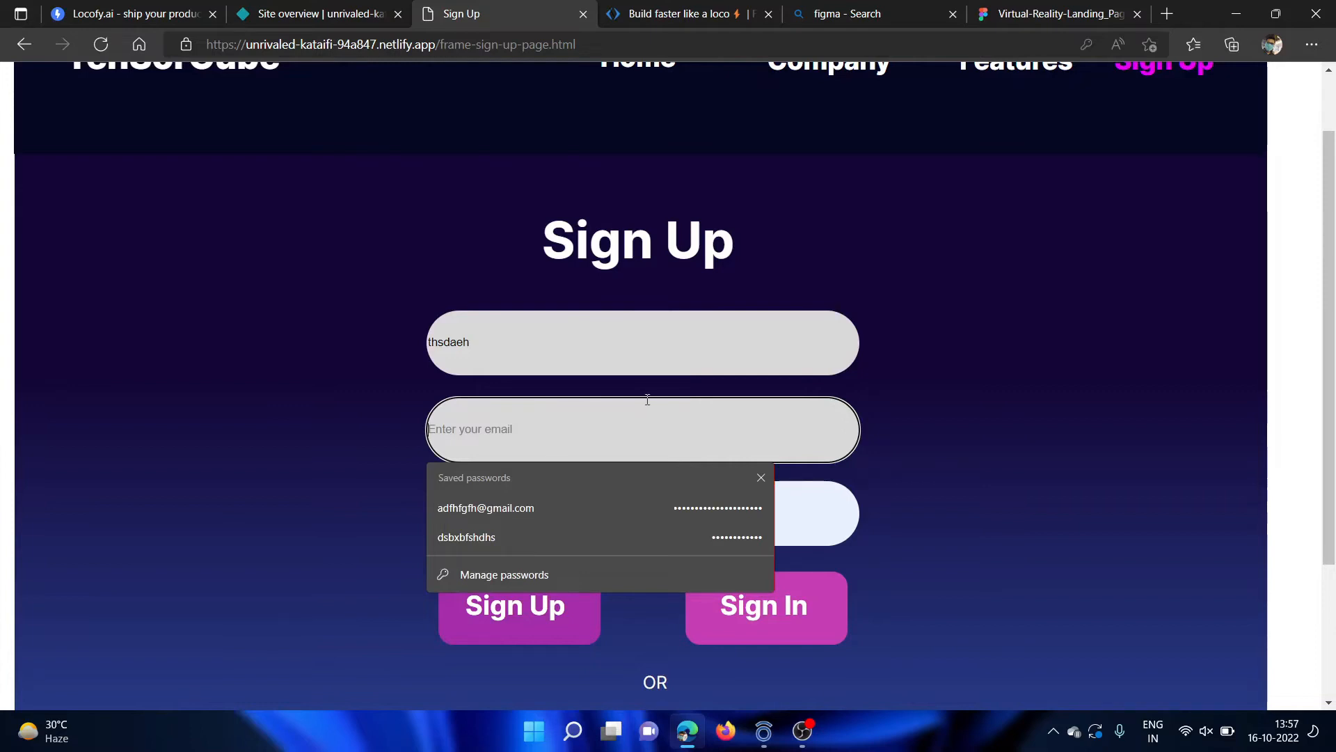
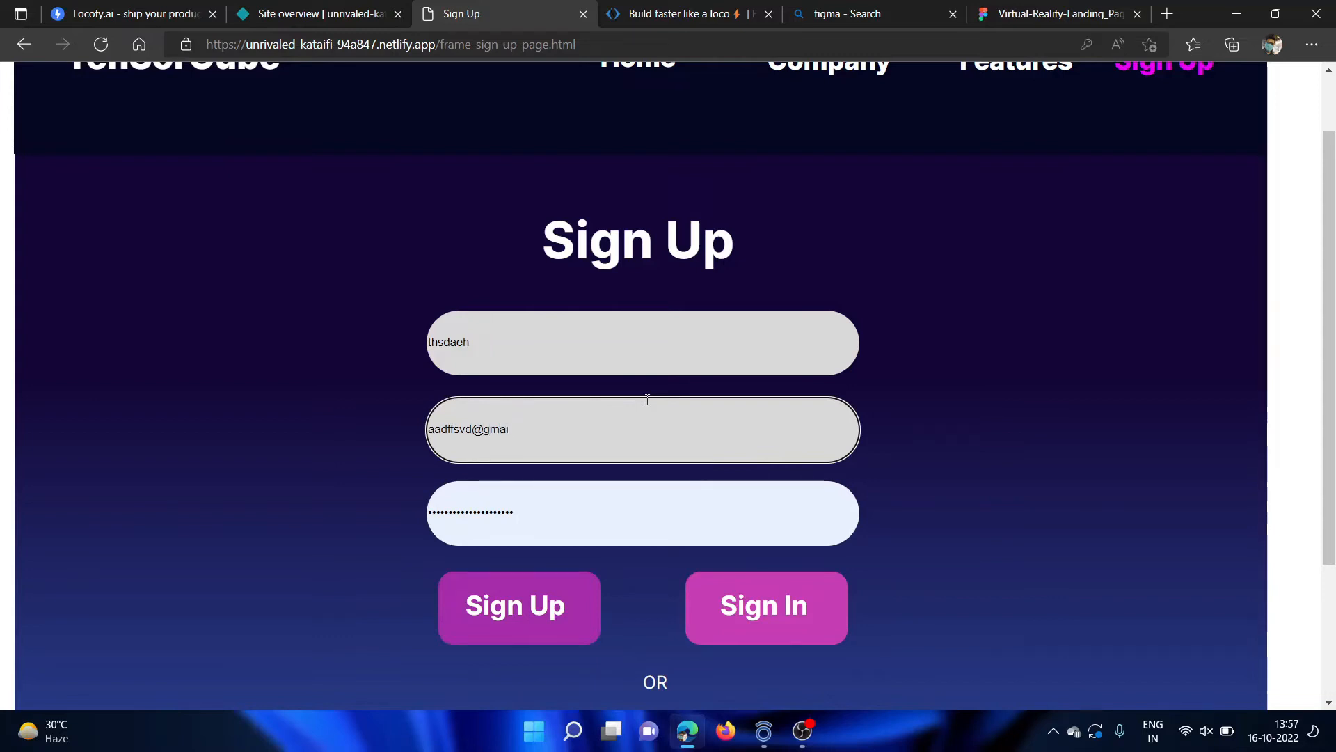
Replace the prefilled password with a new account password and submit the sign-up form.
{"action": "left_click", "coordinate": [613, 531]}
{"action": "key", "text": "BackSpace"}
{"action": "key", "text": "BackSpace"}
{"action": "key", "text": "BackSpace"}
{"action": "key", "text": "BackSpace"}
{"action": "key", "text": "BackSpace"}
{"action": "key", "text": "BackSpace"}
{"action": "key", "text": "BackSpace"}
{"action": "key", "text": "BackSpace"}
{"action": "key", "text": "BackSpace"}
{"action": "key", "text": "BackSpace"}
{"action": "key", "text": "BackSpace"}
{"action": "key", "text": "BackSpace"}
{"action": "key", "text": "BackSpace"}
{"action": "key", "text": "BackSpace"}
{"action": "key", "text": "BackSpace"}
{"action": "key", "text": "BackSpace"}
{"action": "key", "text": "BackSpace"}
{"action": "key", "text": "BackSpace"}
{"action": "key", "text": "BackSpace"}
{"action": "key", "text": "BackSpace"}
{"action": "type", "text": "•••••••••••••••"}
{"action": "scroll", "coordinate": [577, 592], "scroll_direction": "down", "scroll_amount": 3}
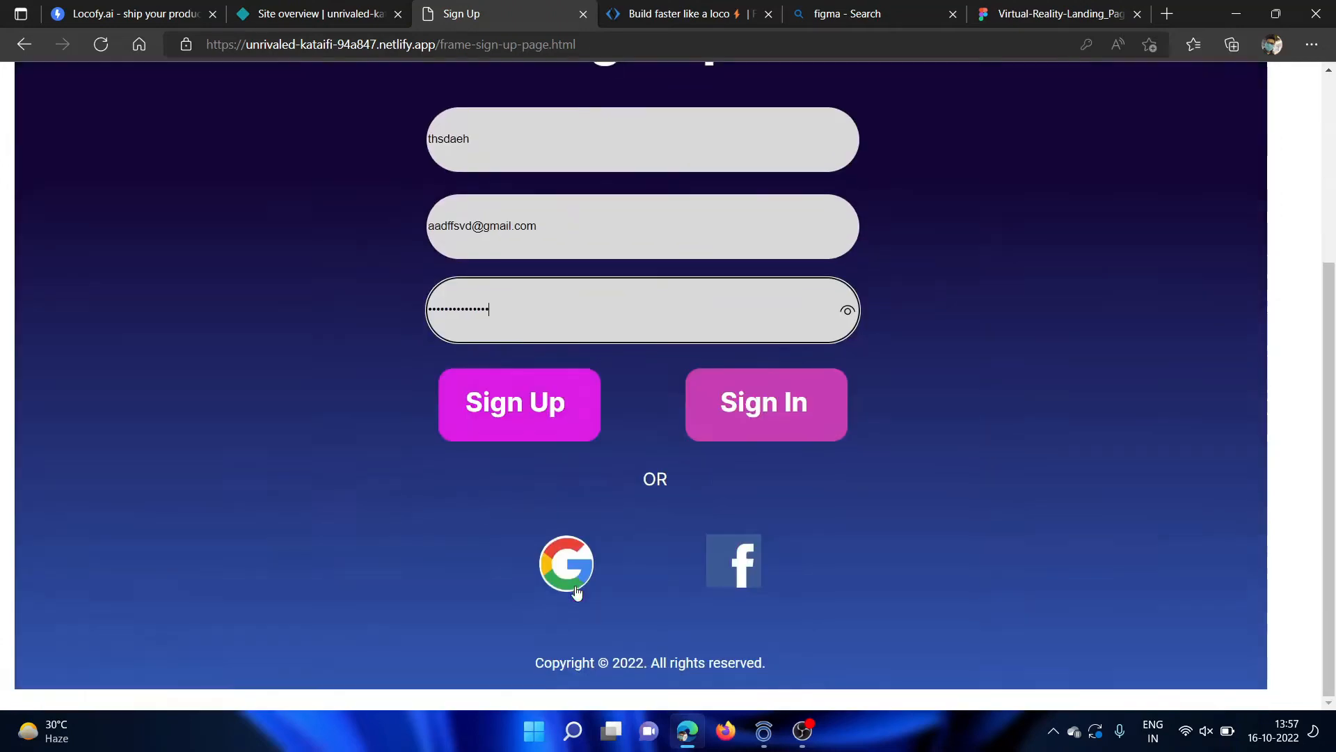
{"action": "left_click", "coordinate": [518, 403]}
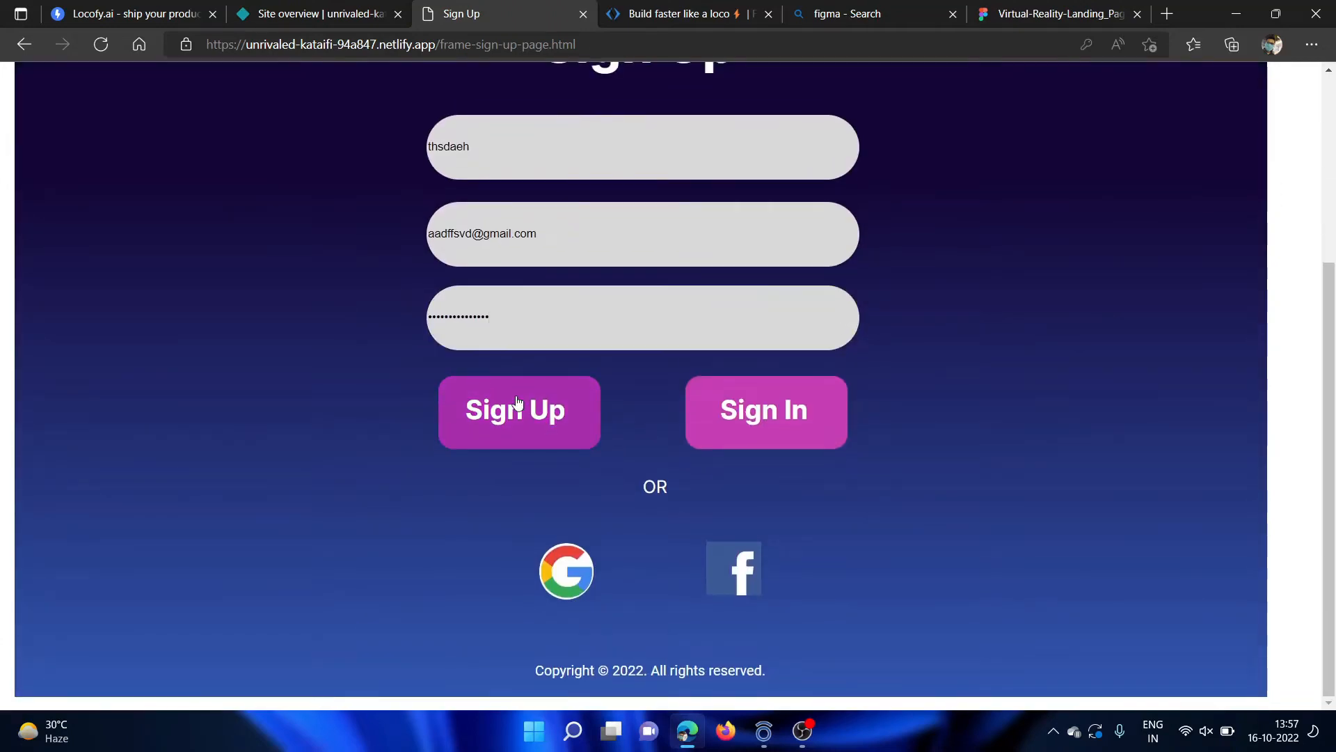
{"action": "left_click", "coordinate": [544, 435]}
Review the sign-up confirmation page down to its footer and return to the Home page.
{"action": "scroll", "coordinate": [658, 297], "scroll_direction": "up", "scroll_amount": 2}
{"action": "scroll", "coordinate": [650, 333], "scroll_direction": "down", "scroll_amount": 3}
{"action": "scroll", "coordinate": [650, 333], "scroll_direction": "up", "scroll_amount": 3}
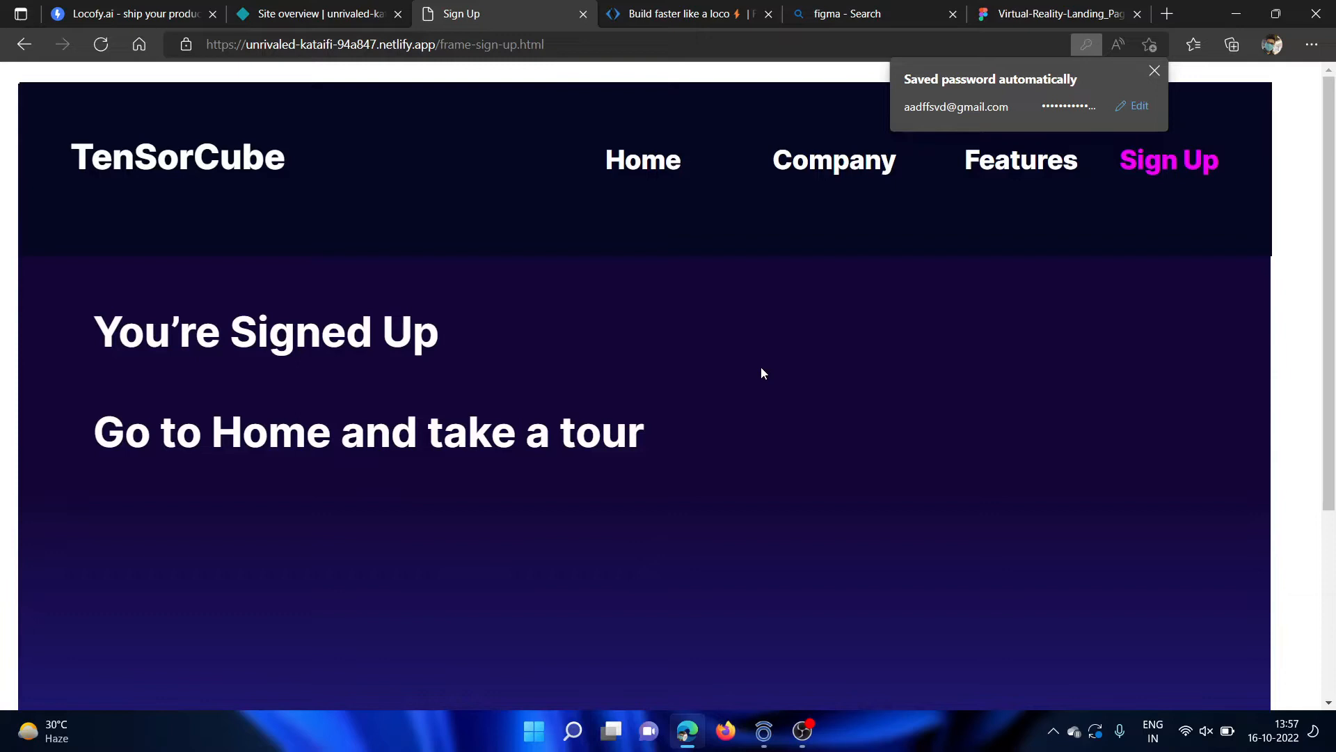
{"action": "scroll", "coordinate": [751, 379], "scroll_direction": "down", "scroll_amount": 2}
{"action": "scroll", "coordinate": [712, 240], "scroll_direction": "up", "scroll_amount": 2}
{"action": "left_click", "coordinate": [632, 167]}
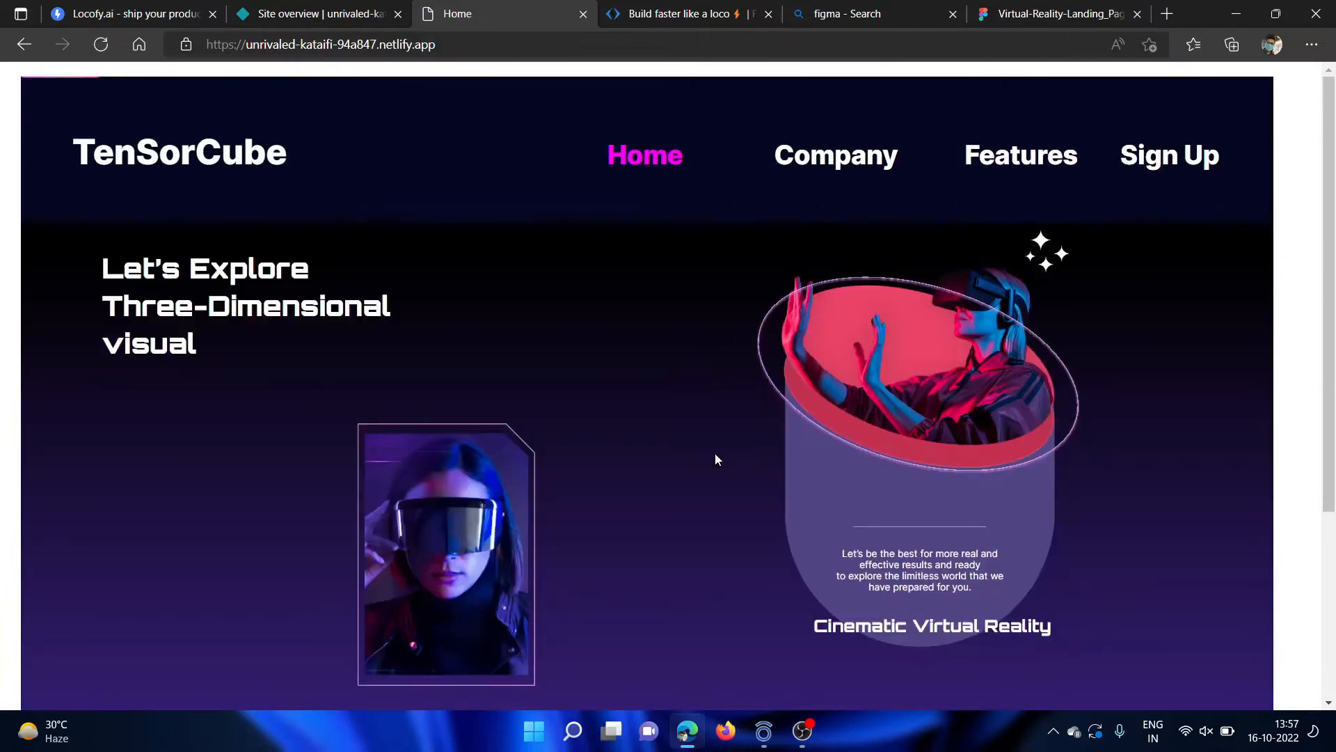
Glance over the Home page and sign in through the Sign Up page.
{"action": "scroll", "coordinate": [715, 456], "scroll_direction": "down", "scroll_amount": 3}
{"action": "scroll", "coordinate": [765, 411], "scroll_direction": "up", "scroll_amount": 3}
{"action": "left_click", "coordinate": [1163, 167]}
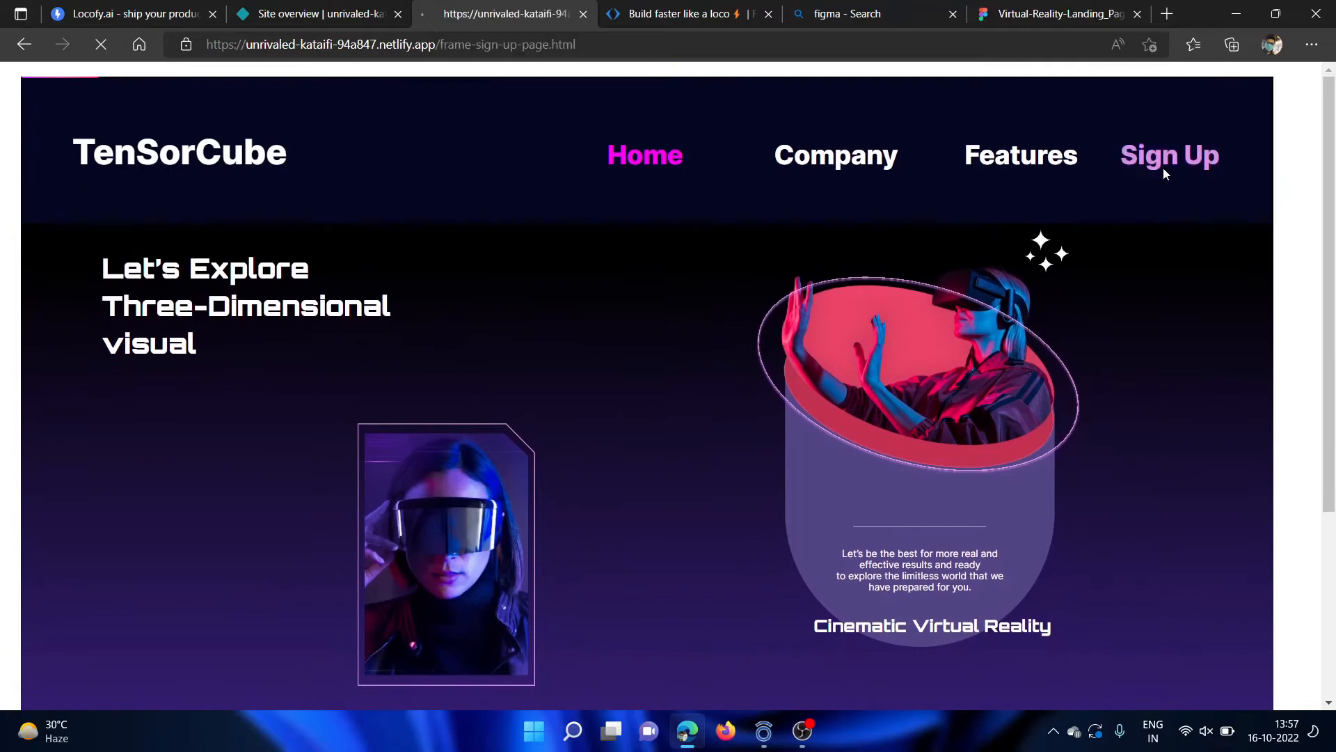
{"action": "left_click", "coordinate": [779, 548]}
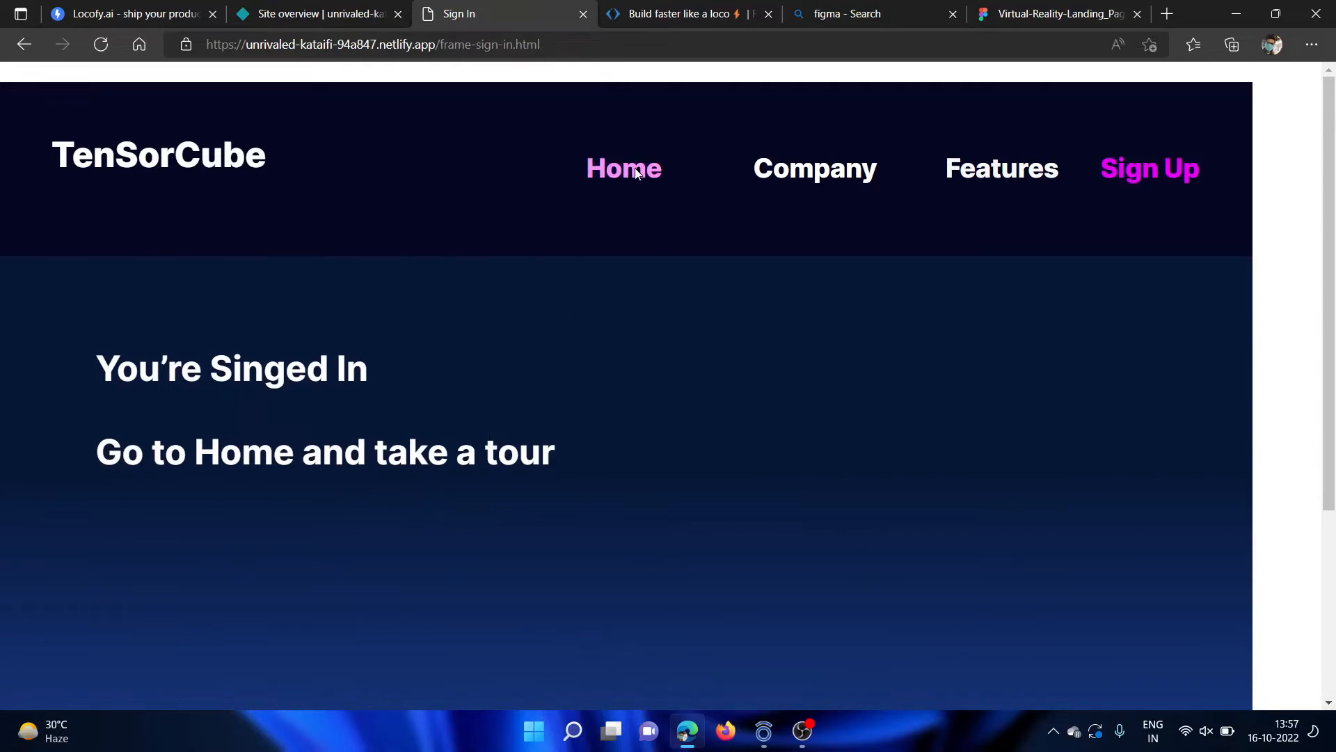
Go to the Company page from the sign-in confirmation page and look it over.
{"action": "left_click", "coordinate": [765, 166]}
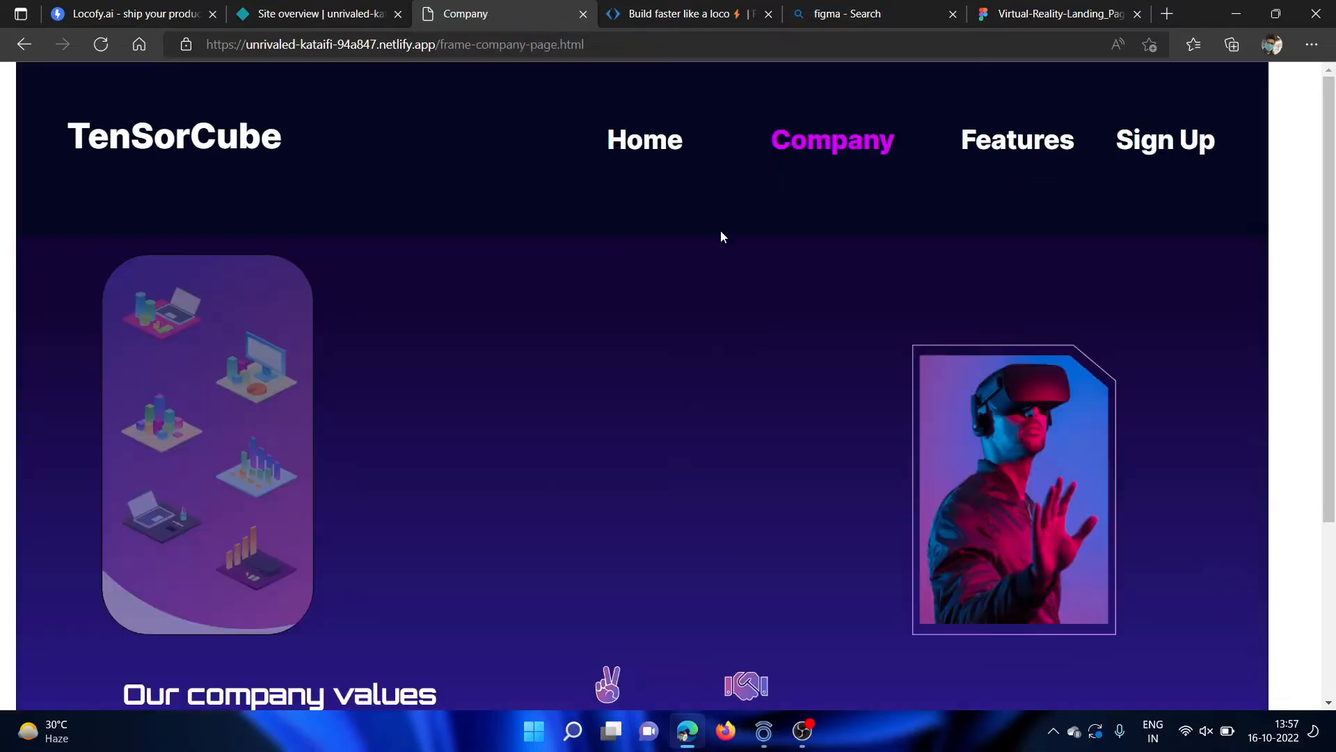
{"action": "scroll", "coordinate": [689, 307], "scroll_direction": "down", "scroll_amount": 4}
{"action": "scroll", "coordinate": [689, 307], "scroll_direction": "up", "scroll_amount": 4}
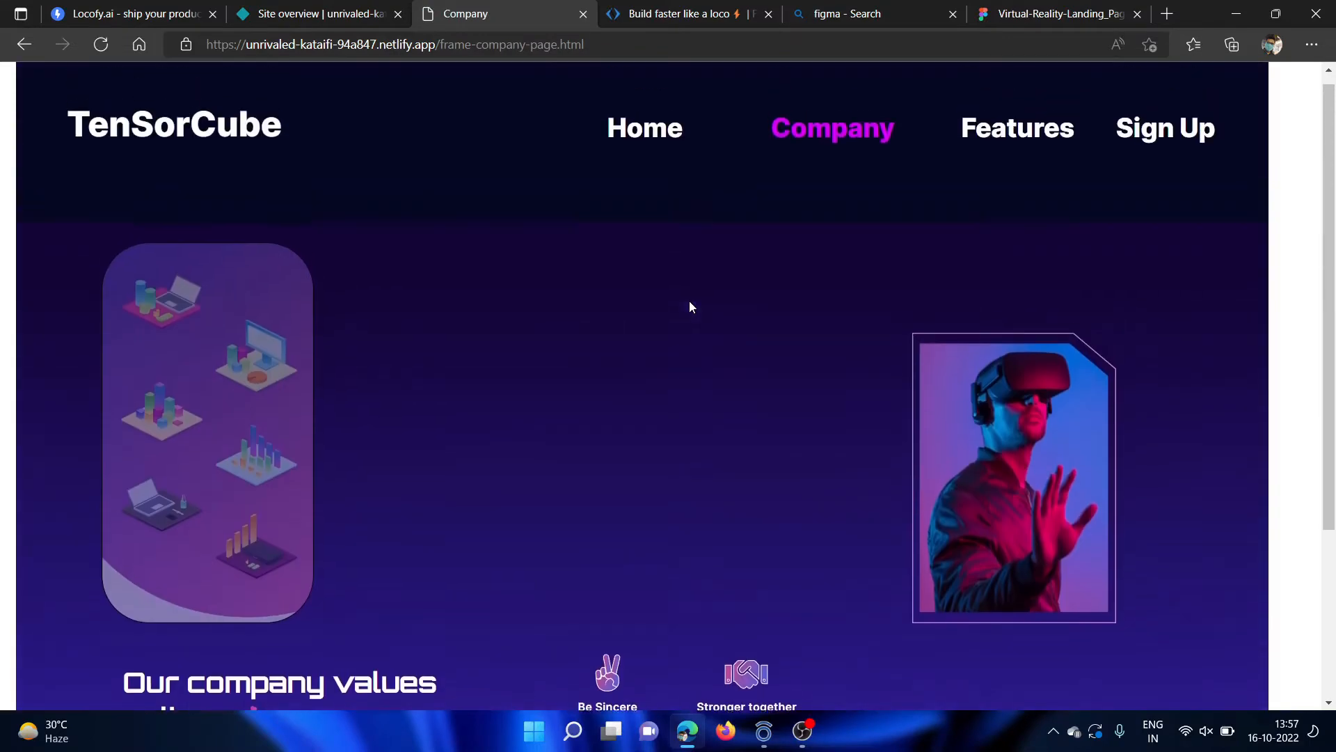
Open the Features page and look through its testimonials down to the footer.
{"action": "left_click", "coordinate": [1014, 139]}
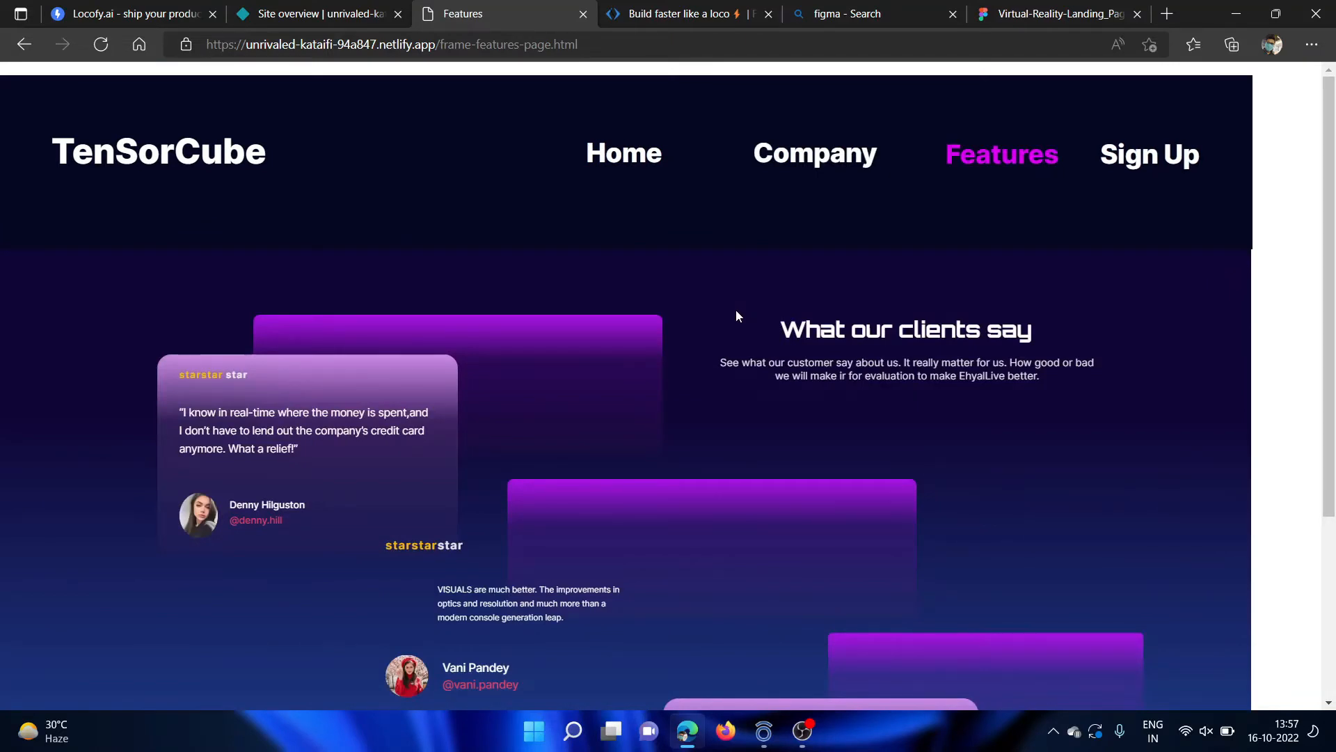
{"action": "scroll", "coordinate": [736, 314], "scroll_direction": "down", "scroll_amount": 3}
{"action": "scroll", "coordinate": [737, 311], "scroll_direction": "down", "scroll_amount": 1}
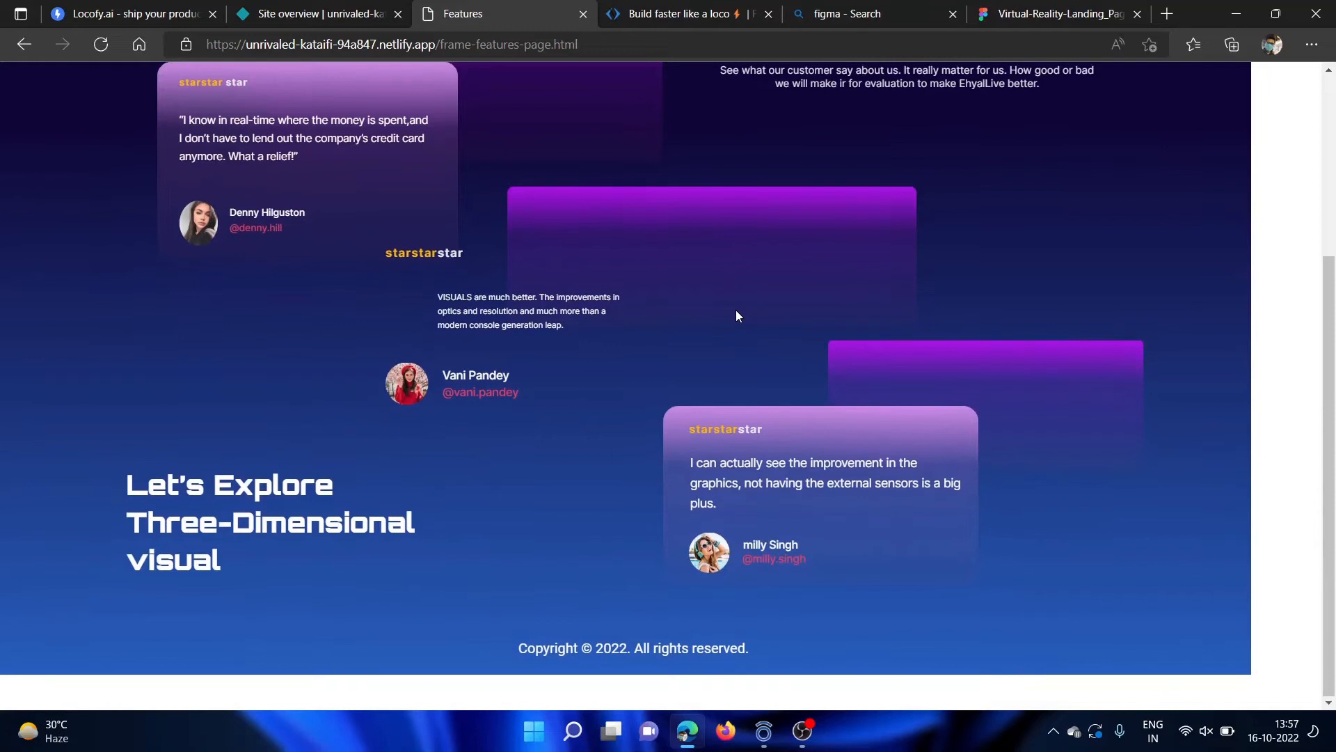
{"action": "scroll", "coordinate": [683, 624], "scroll_direction": "up", "scroll_amount": 5}
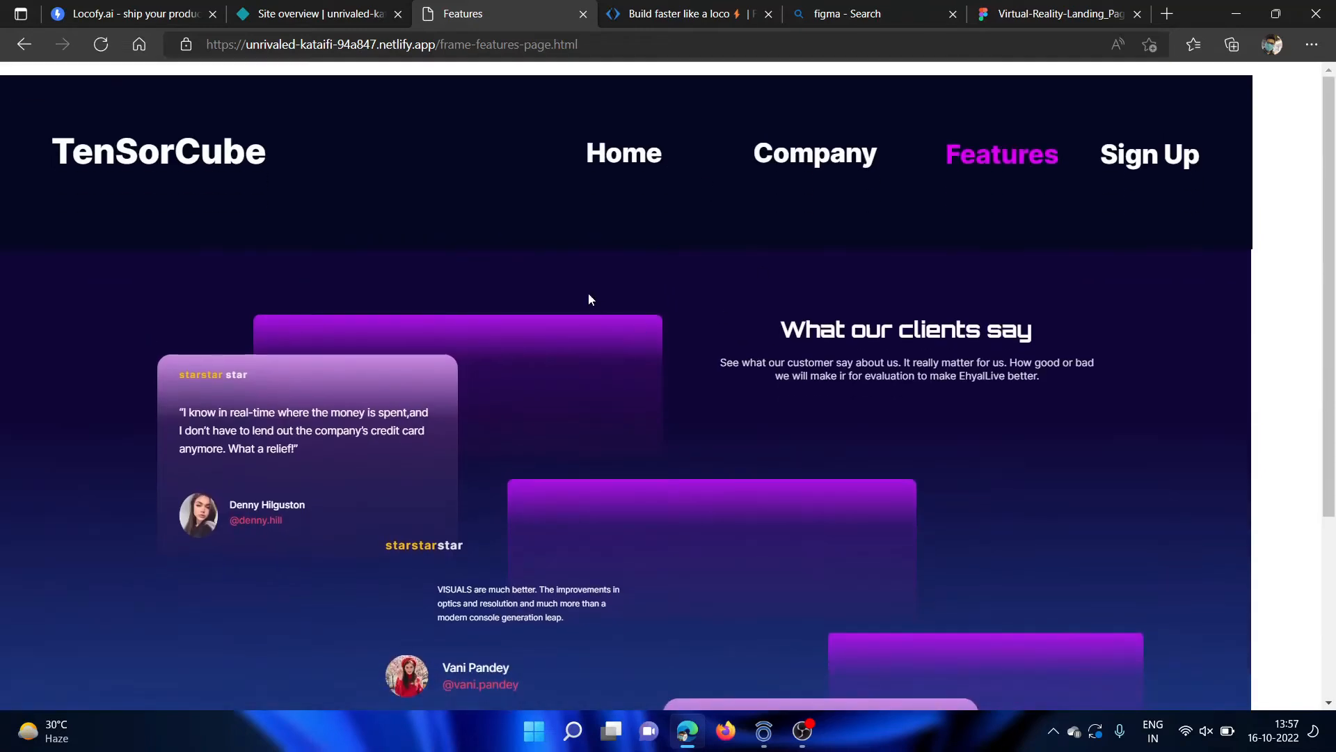
Switch to the Virtual-Reality-Landing_Page file in Figma and examine the Home, Company, SignUp, Features, SignIn and GetIn page frames on Page 2.
{"action": "left_click", "coordinate": [1058, 14]}
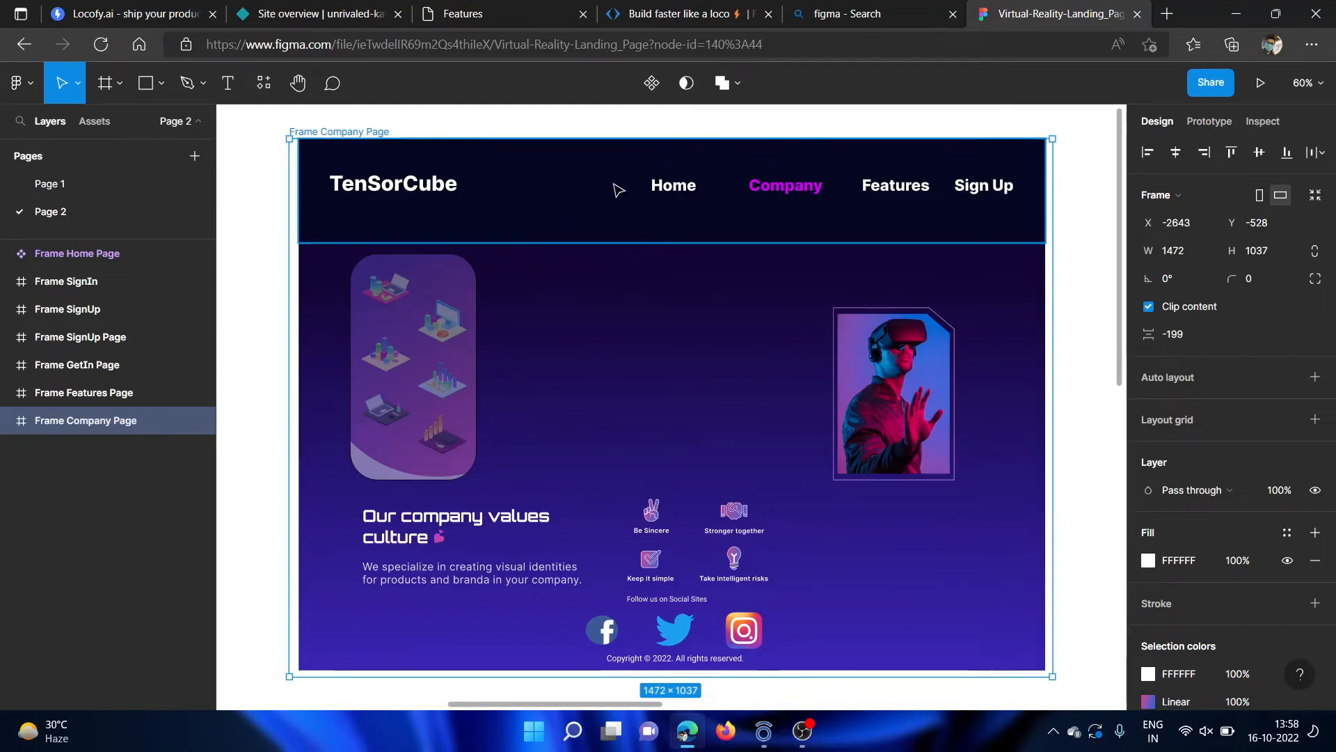
{"action": "scroll", "coordinate": [486, 367], "scroll_direction": "down", "scroll_amount": 5}
{"action": "scroll", "coordinate": [449, 302], "scroll_direction": "left", "scroll_amount": 3}
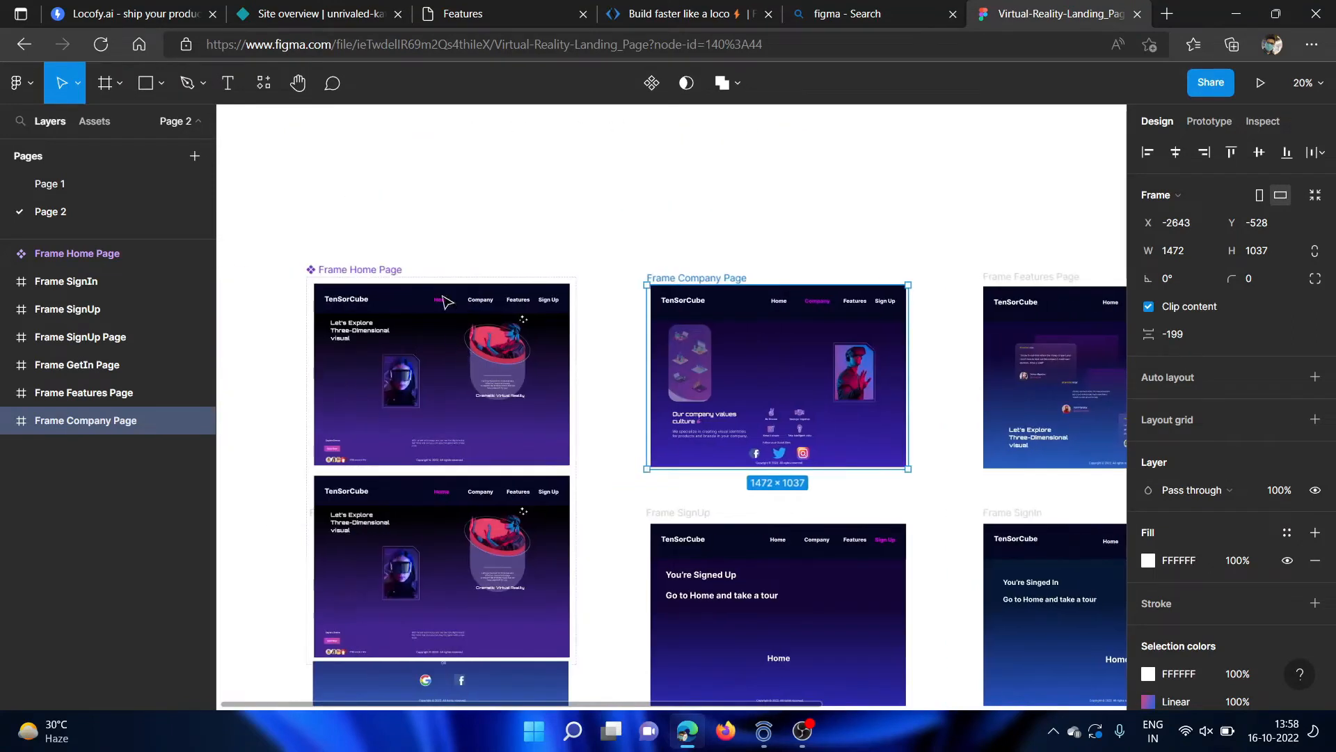
{"action": "scroll", "coordinate": [420, 224], "scroll_direction": "up", "scroll_amount": 1}
{"action": "scroll", "coordinate": [420, 224], "scroll_direction": "down", "scroll_amount": 3}
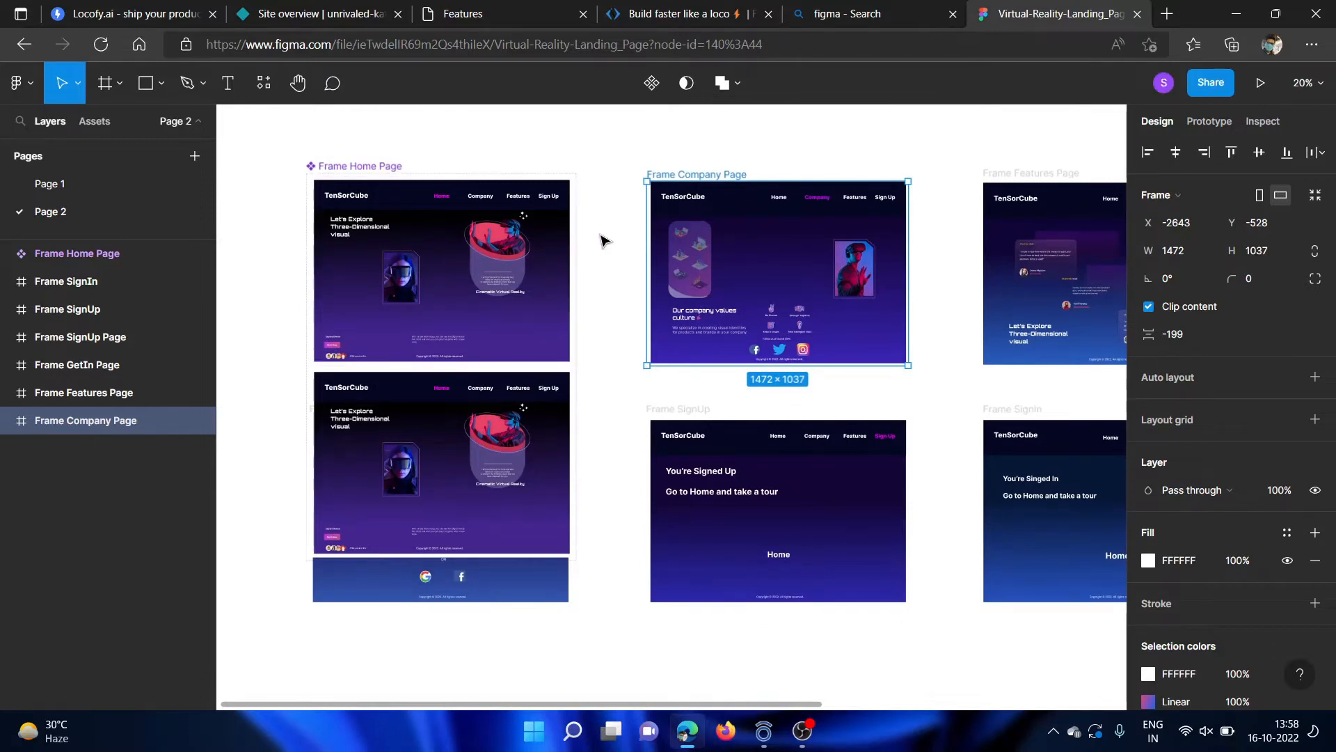
{"action": "scroll", "coordinate": [603, 240], "scroll_direction": "up", "scroll_amount": 4}
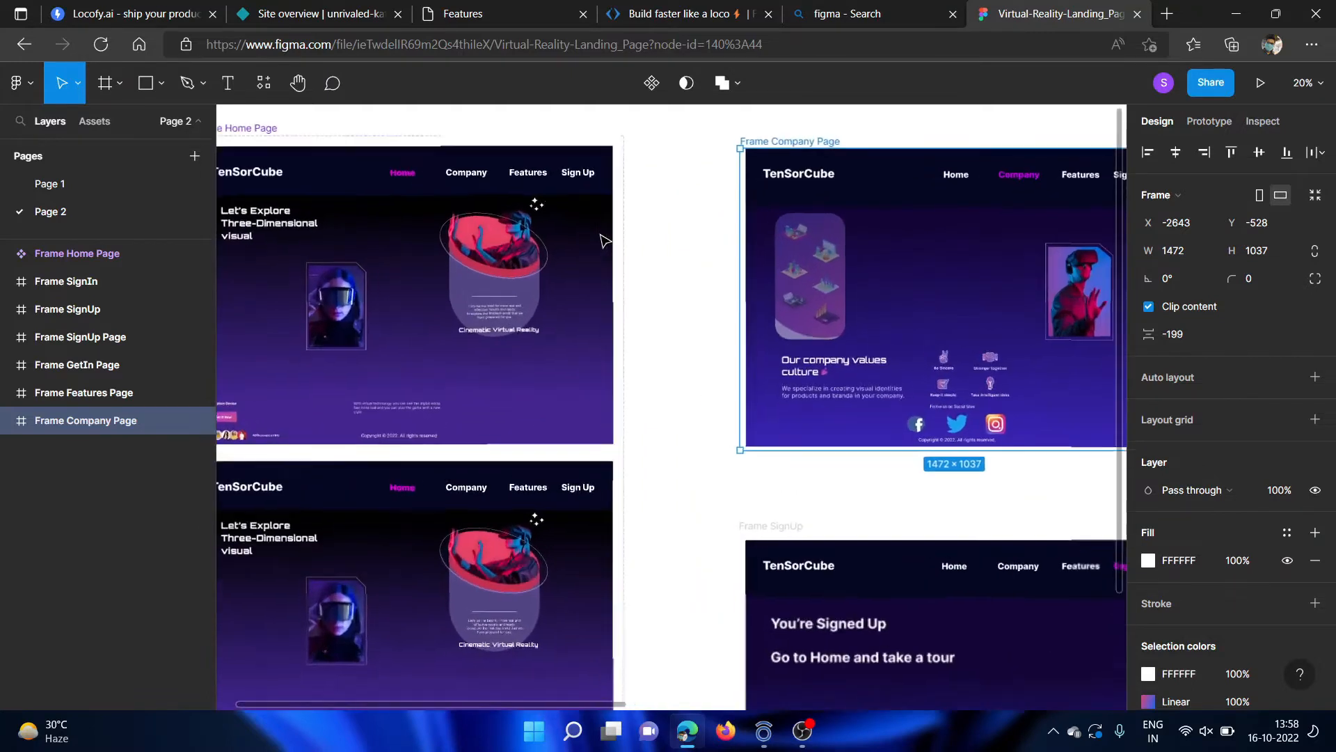
{"action": "scroll", "coordinate": [603, 240], "scroll_direction": "down", "scroll_amount": 3}
{"action": "scroll", "coordinate": [504, 261], "scroll_direction": "up", "scroll_amount": 3}
{"action": "scroll", "coordinate": [504, 261], "scroll_direction": "down", "scroll_amount": 1}
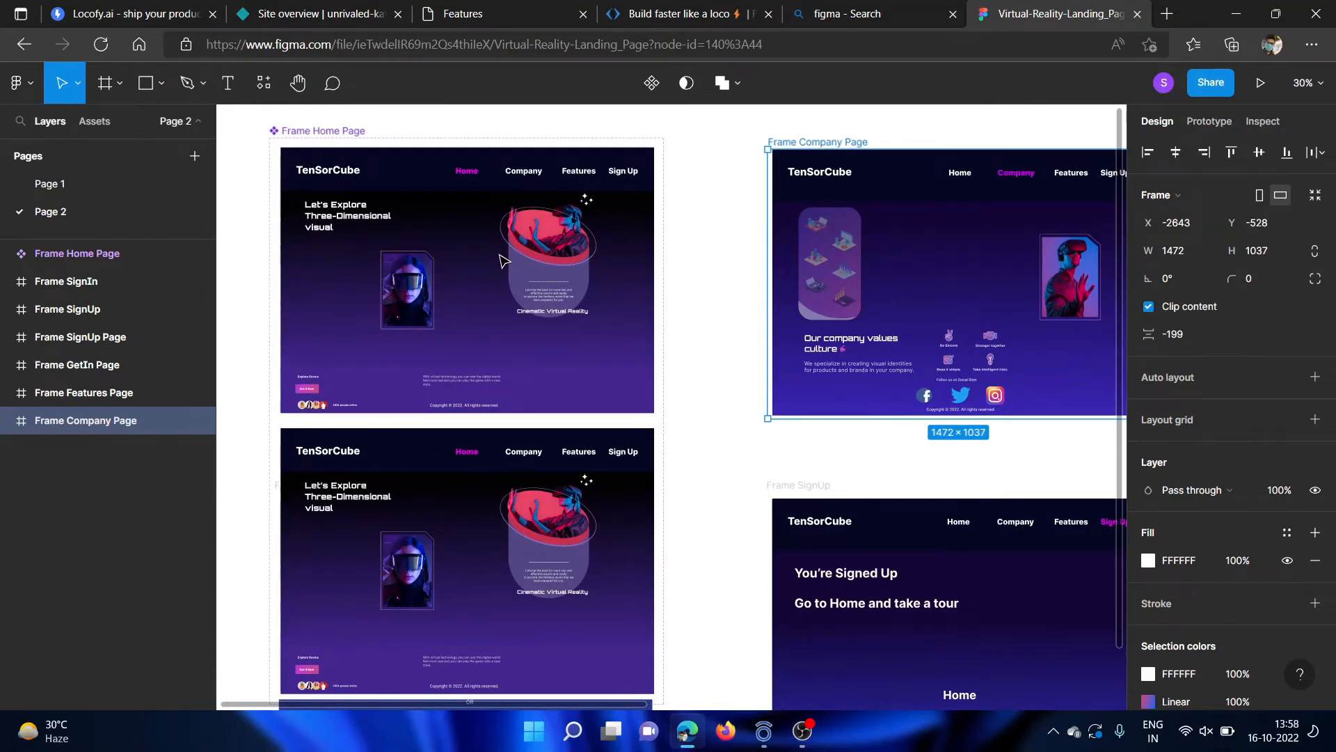
{"action": "scroll", "coordinate": [504, 261], "scroll_direction": "up", "scroll_amount": 3}
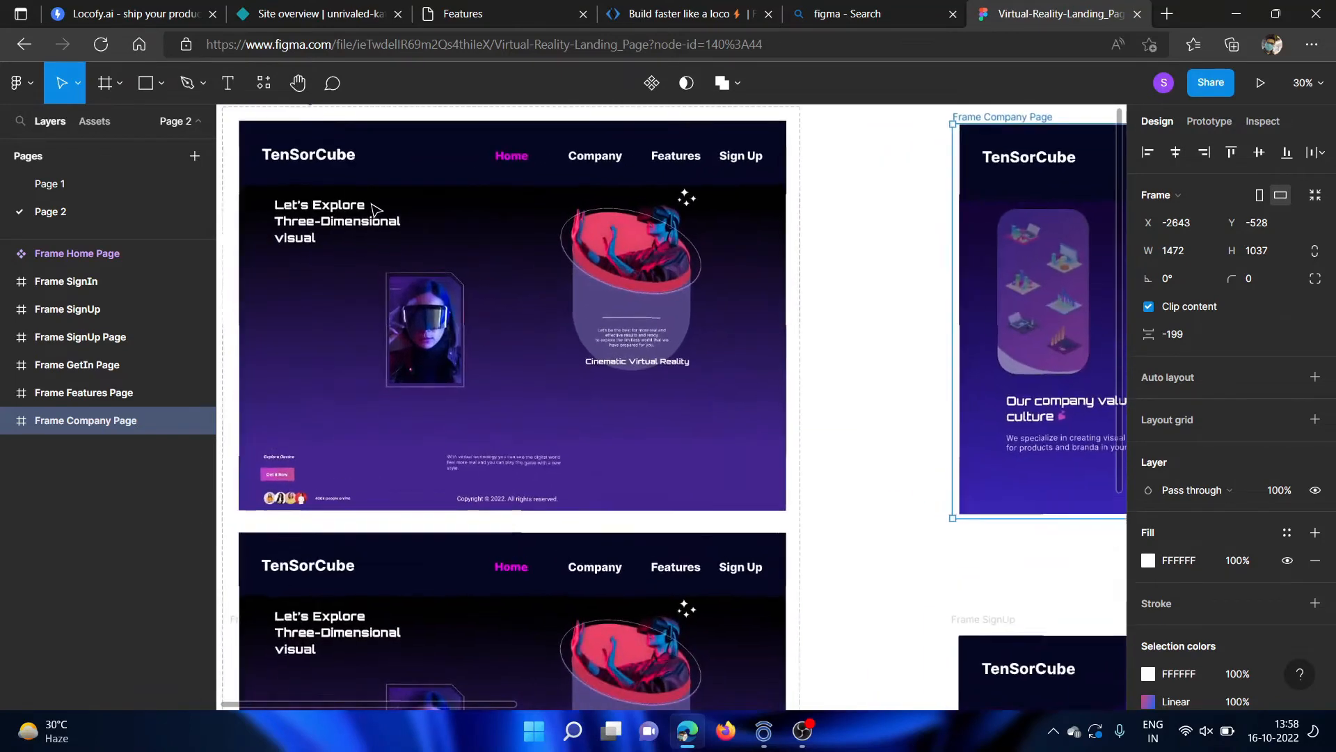
{"action": "scroll", "coordinate": [504, 261], "scroll_direction": "down", "scroll_amount": 4}
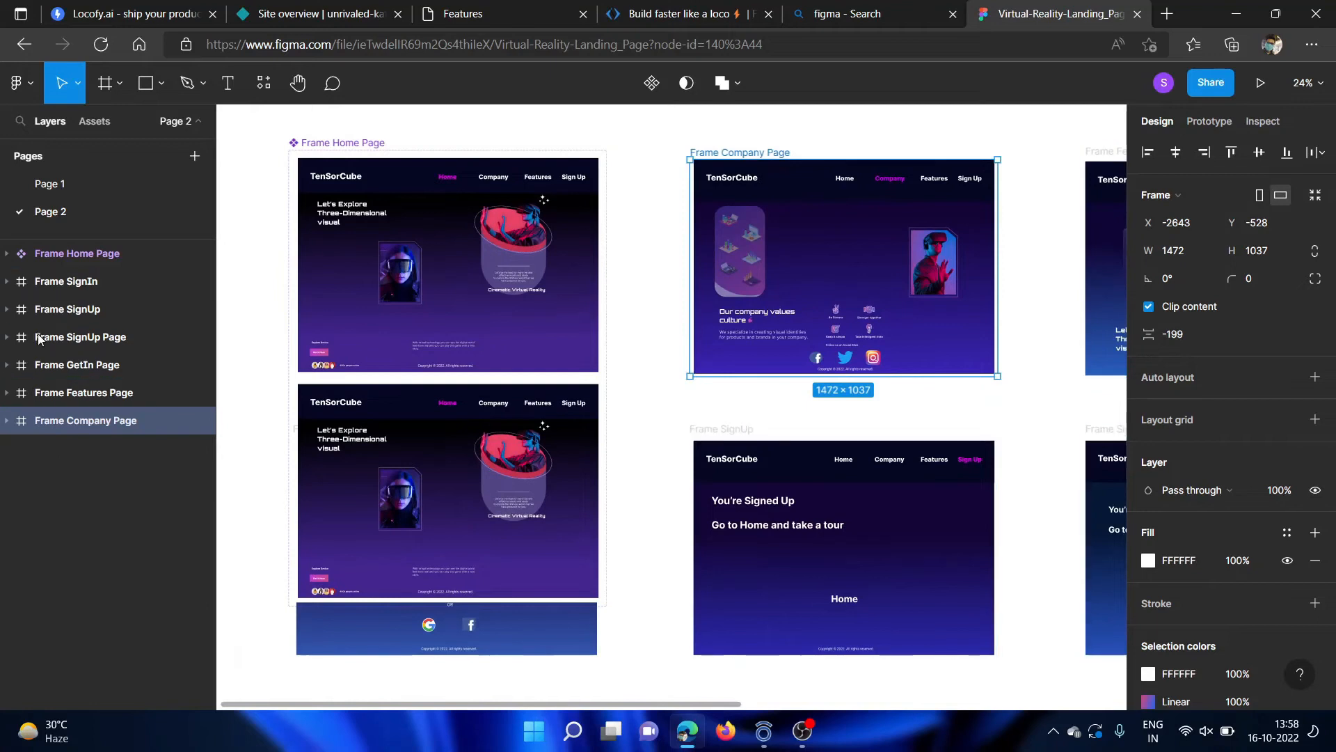
{"action": "scroll", "coordinate": [830, 369], "scroll_direction": "right", "scroll_amount": 5}
{"action": "scroll", "coordinate": [830, 369], "scroll_direction": "right", "scroll_amount": 3}
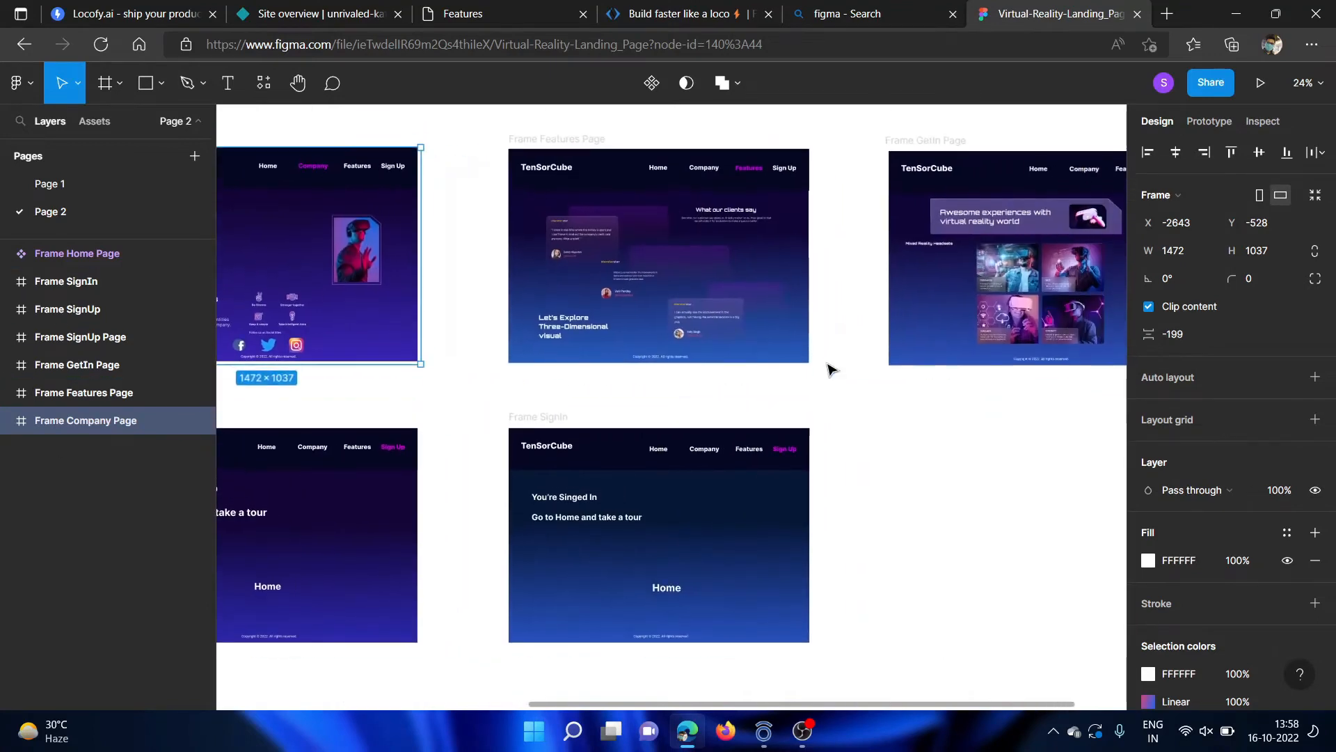
Examine the Home, Company, Features and GetIn page frames across the upper row of Page 2.
{"action": "scroll", "coordinate": [830, 369], "scroll_direction": "left", "scroll_amount": 10}
{"action": "scroll", "coordinate": [829, 369], "scroll_direction": "right", "scroll_amount": 3}
{"action": "scroll", "coordinate": [829, 369], "scroll_direction": "right", "scroll_amount": 3}
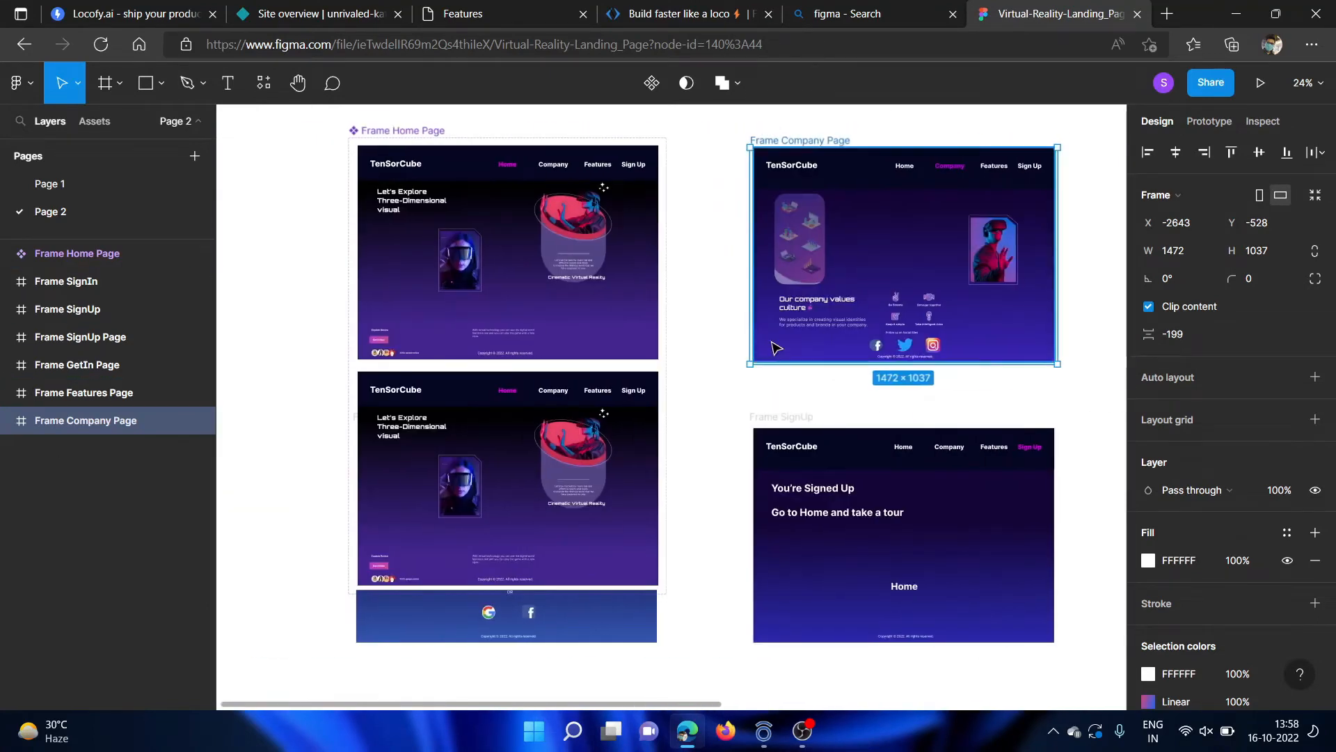
{"action": "scroll", "coordinate": [770, 343], "scroll_direction": "right", "scroll_amount": 4}
{"action": "scroll", "coordinate": [777, 348], "scroll_direction": "left", "scroll_amount": 3}
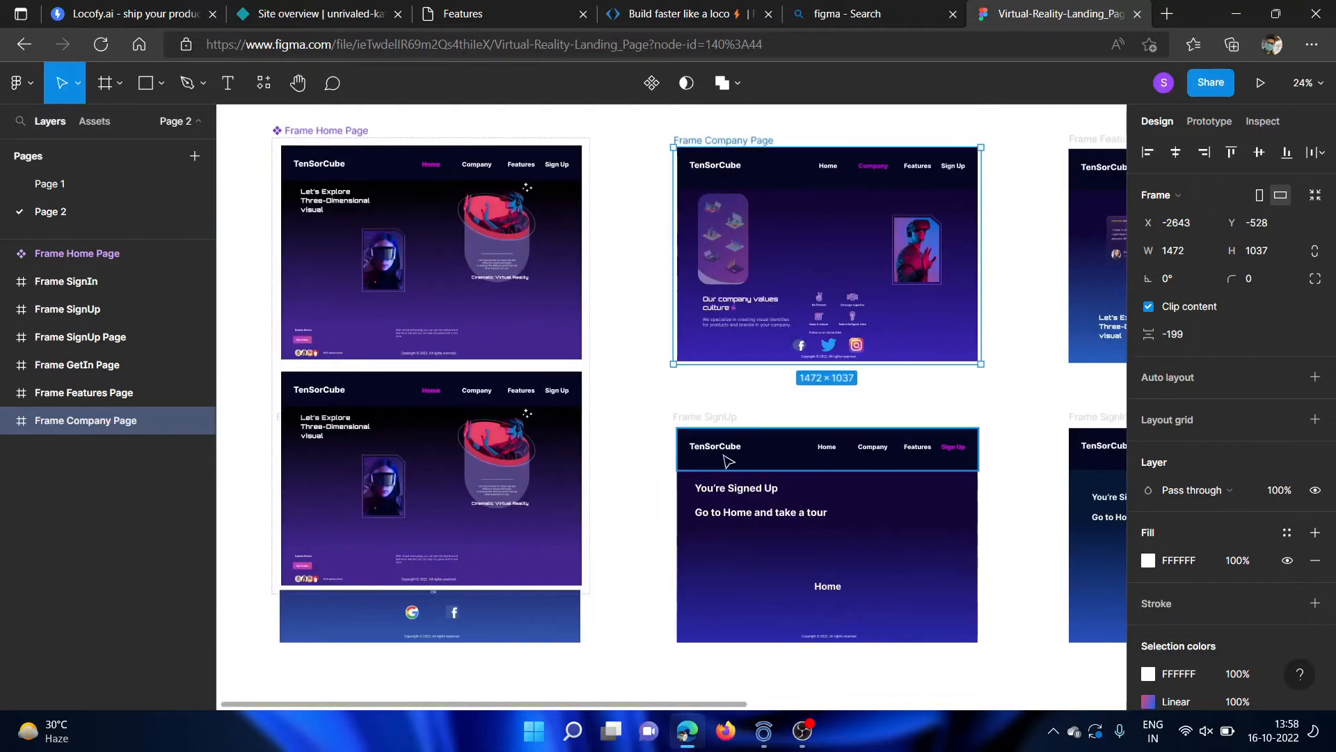
{"action": "left_click", "coordinate": [647, 533]}
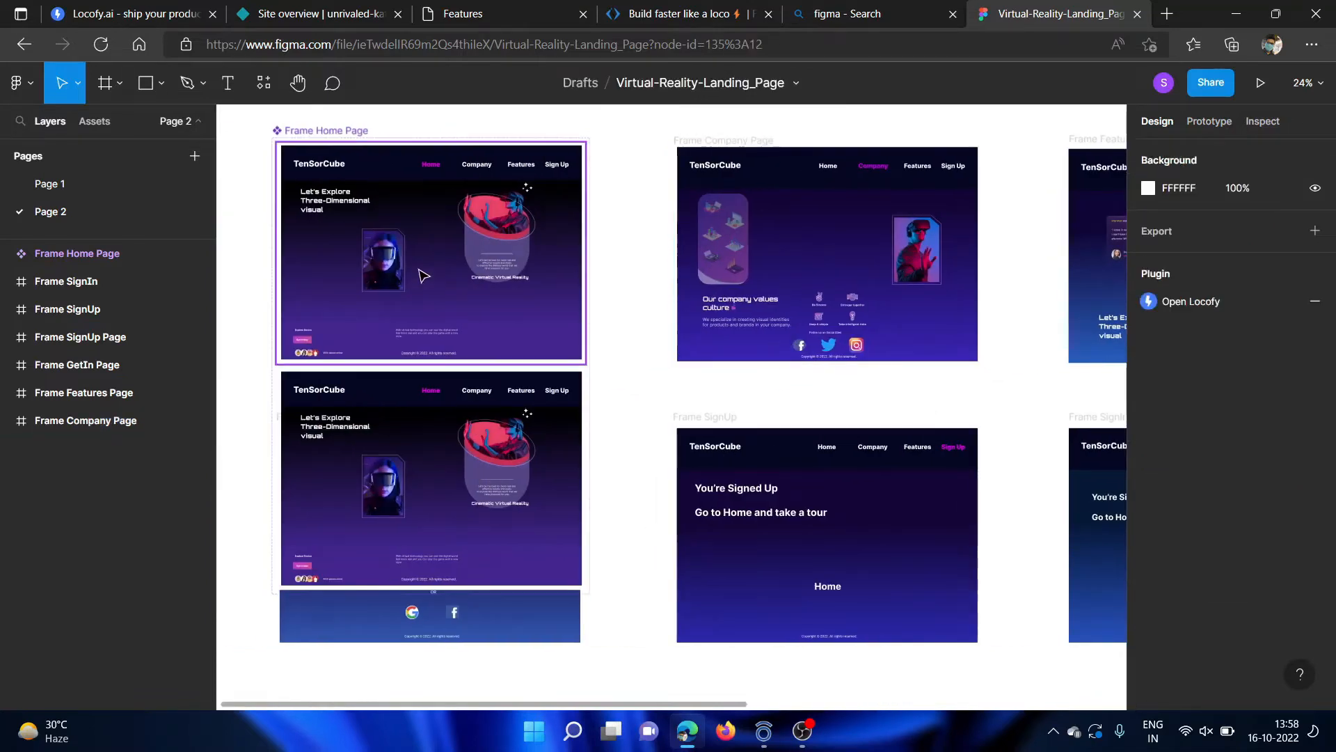
{"action": "scroll", "coordinate": [419, 270], "scroll_direction": "up", "scroll_amount": 2}
{"action": "scroll", "coordinate": [419, 270], "scroll_direction": "down", "scroll_amount": 1}
{"action": "scroll", "coordinate": [665, 253], "scroll_direction": "right", "scroll_amount": 3}
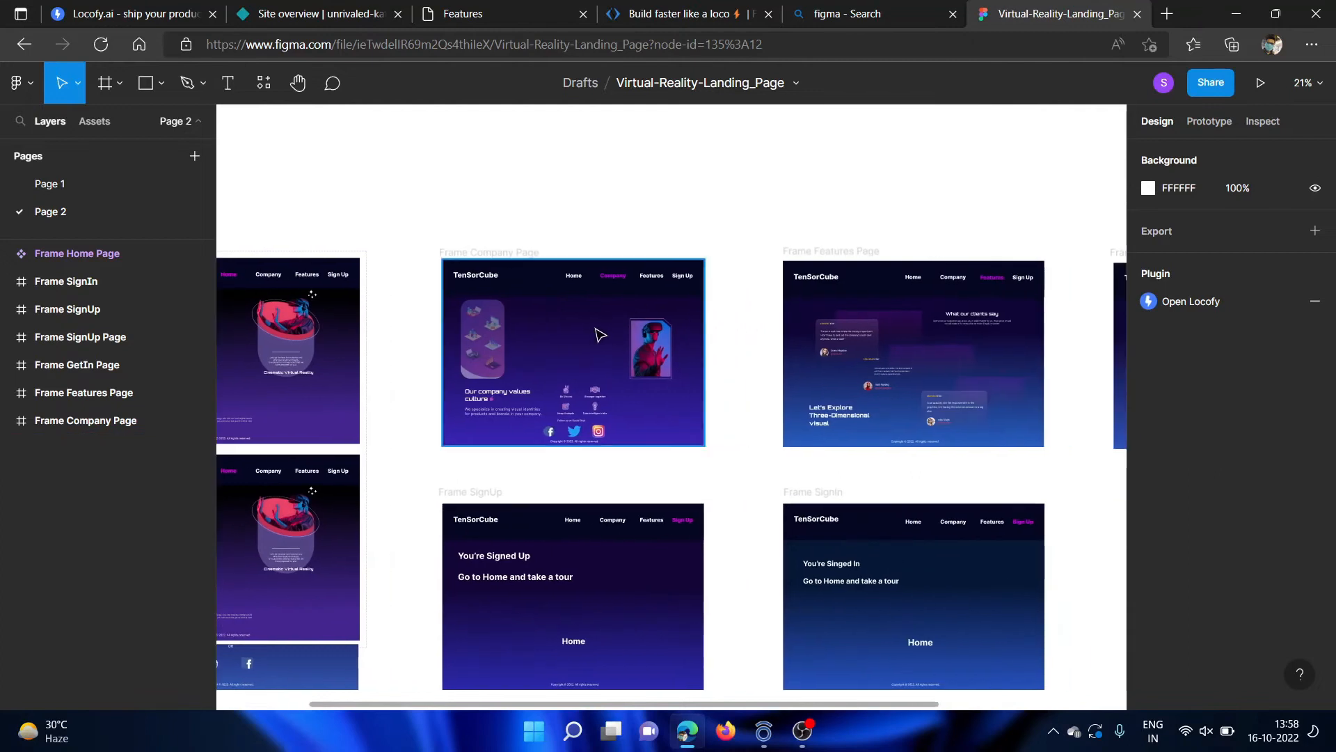
{"action": "scroll", "coordinate": [592, 334], "scroll_direction": "up", "scroll_amount": 2}
{"action": "scroll", "coordinate": [597, 336], "scroll_direction": "right", "scroll_amount": 6}
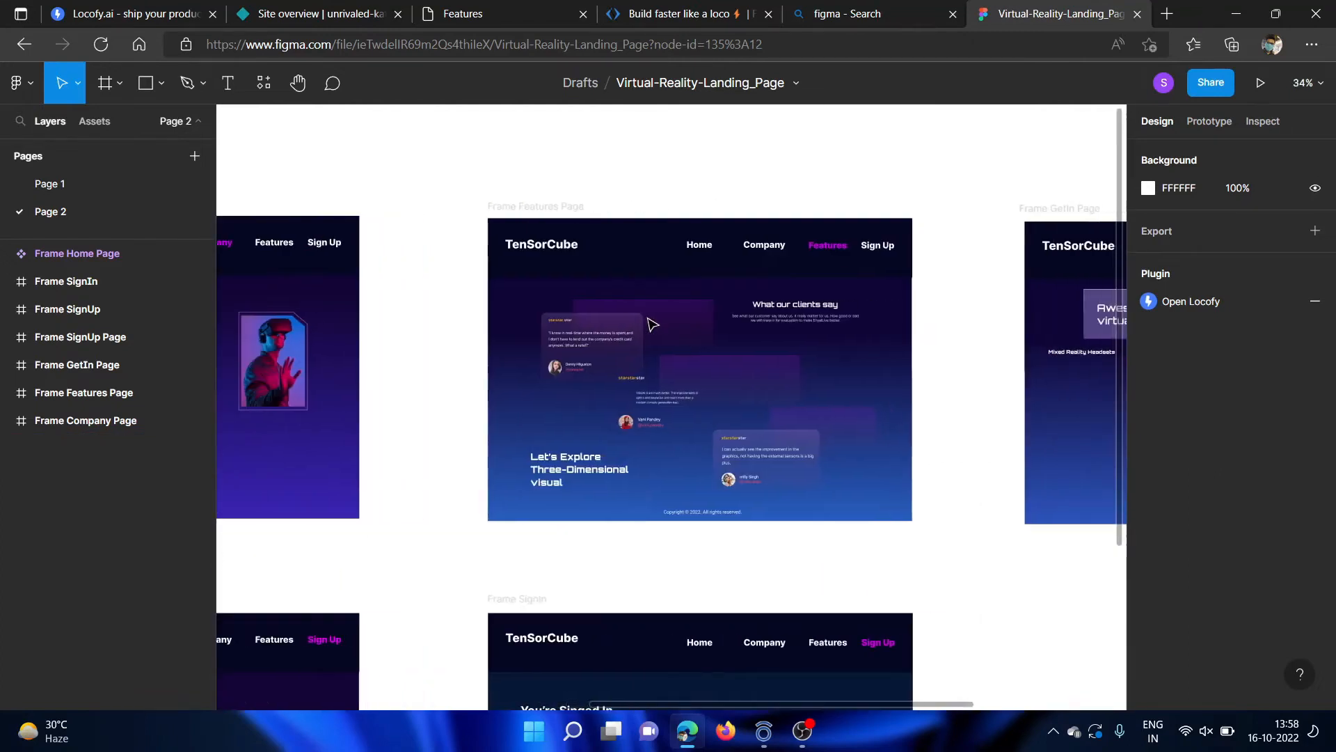
{"action": "scroll", "coordinate": [732, 409], "scroll_direction": "right", "scroll_amount": 8}
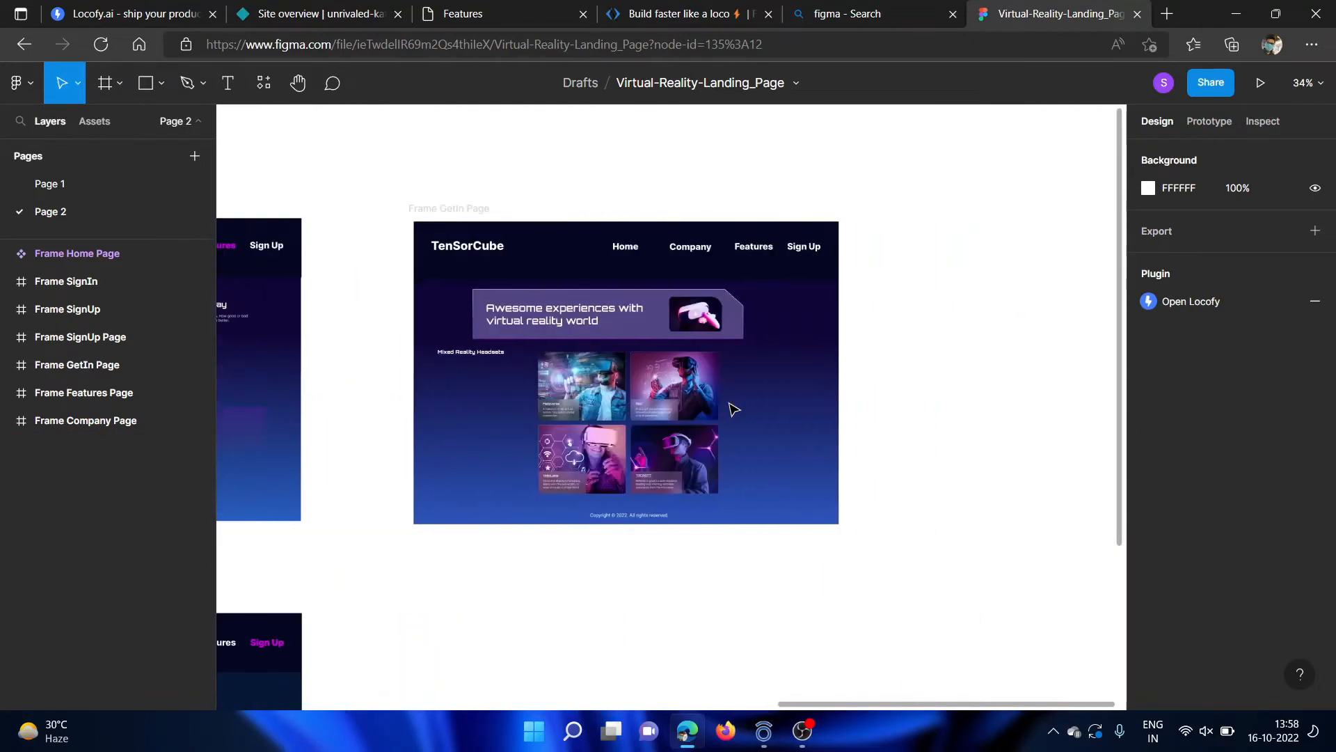
{"action": "scroll", "coordinate": [564, 398], "scroll_direction": "left", "scroll_amount": 3}
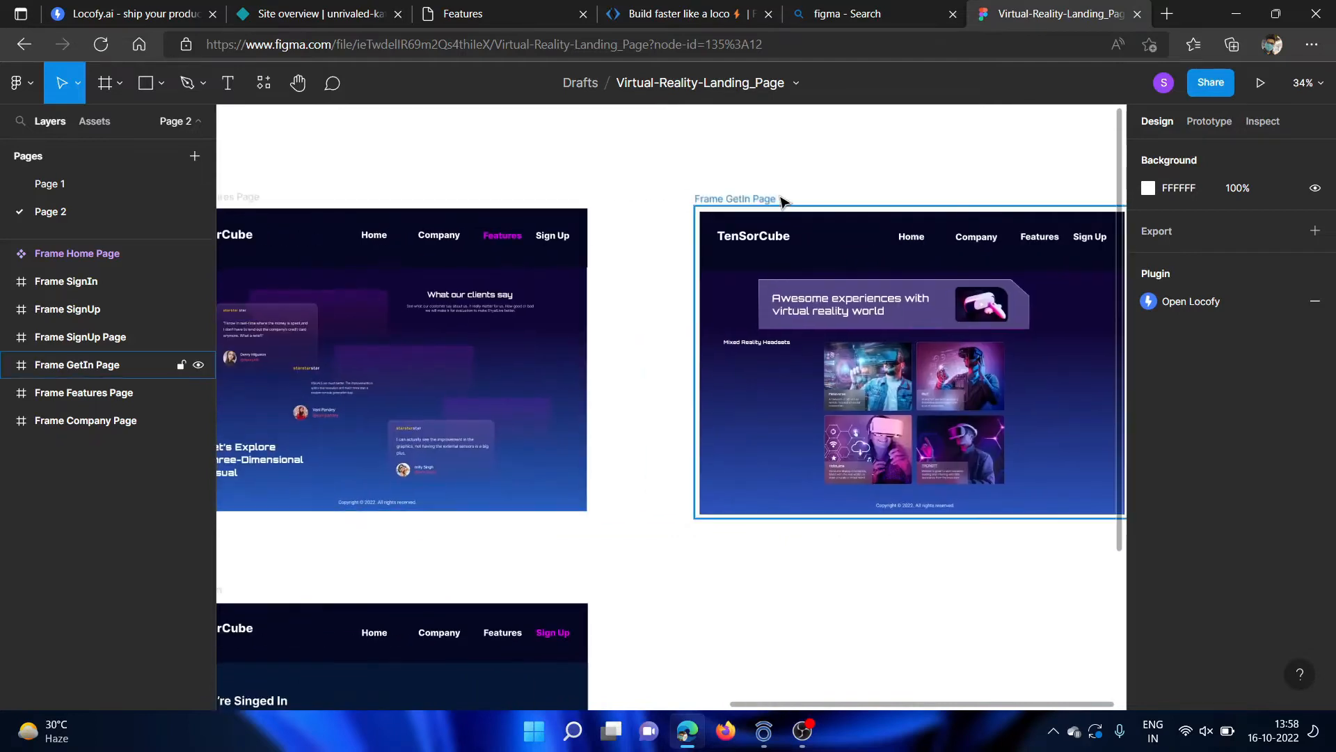
{"action": "scroll", "coordinate": [929, 253], "scroll_direction": "right", "scroll_amount": 3}
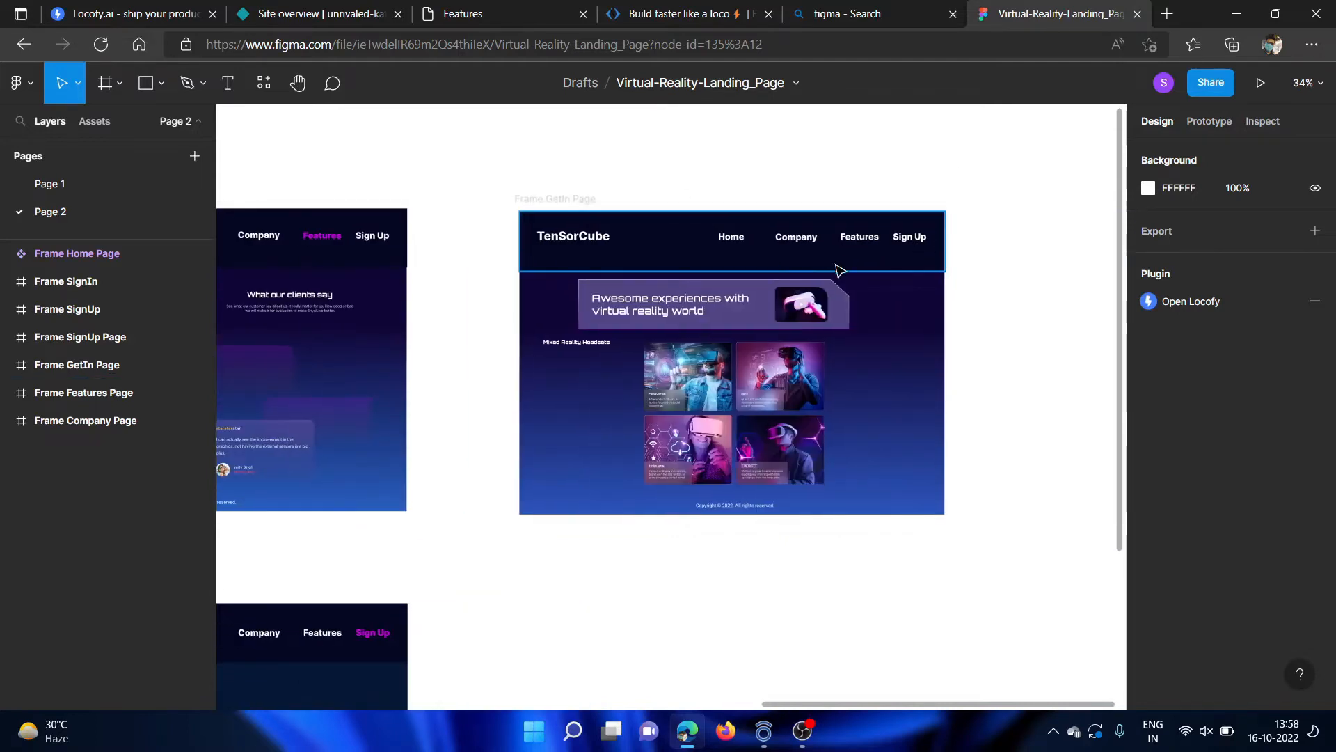
Examine the SignIn and SignUp confirmation frames, and go back over the Features and Company frames to a close view of the Home page frame.
{"action": "scroll", "coordinate": [588, 399], "scroll_direction": "down", "scroll_amount": 4}
{"action": "scroll", "coordinate": [587, 404], "scroll_direction": "left", "scroll_amount": 6}
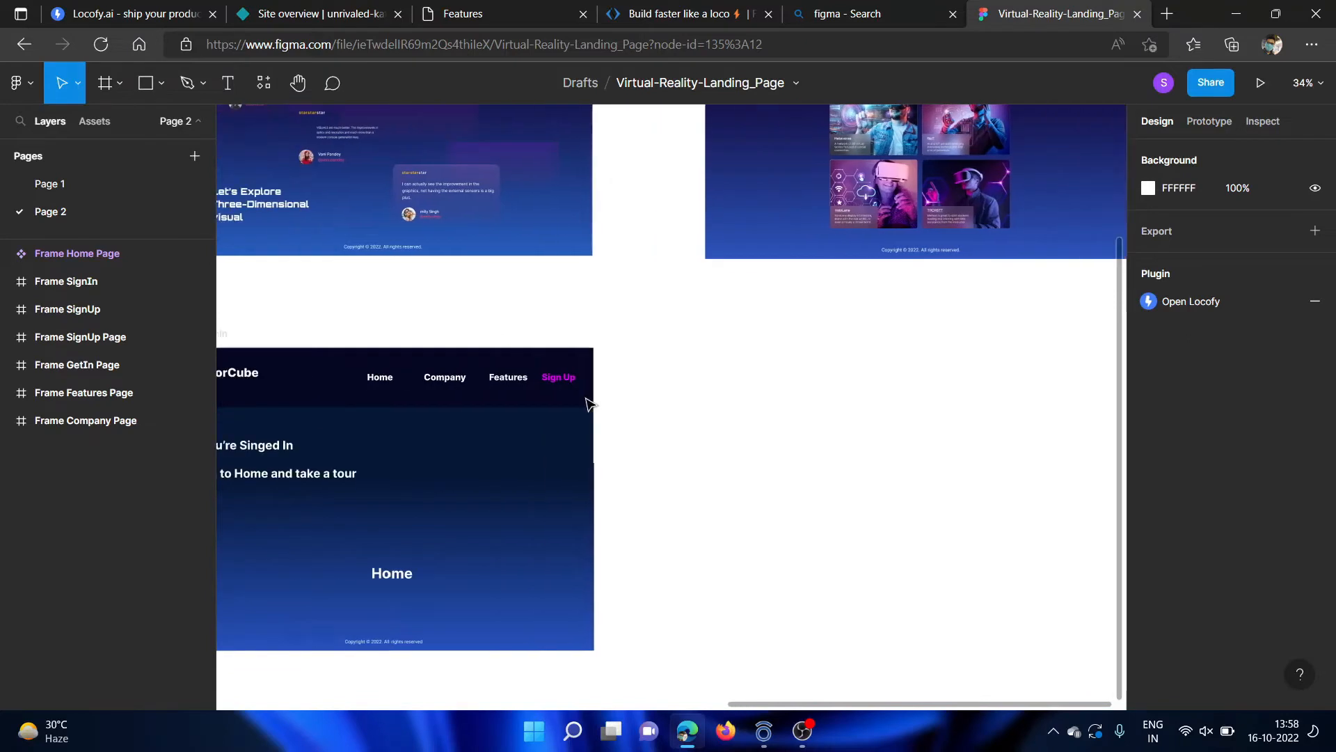
{"action": "scroll", "coordinate": [588, 537], "scroll_direction": "left", "scroll_amount": 15}
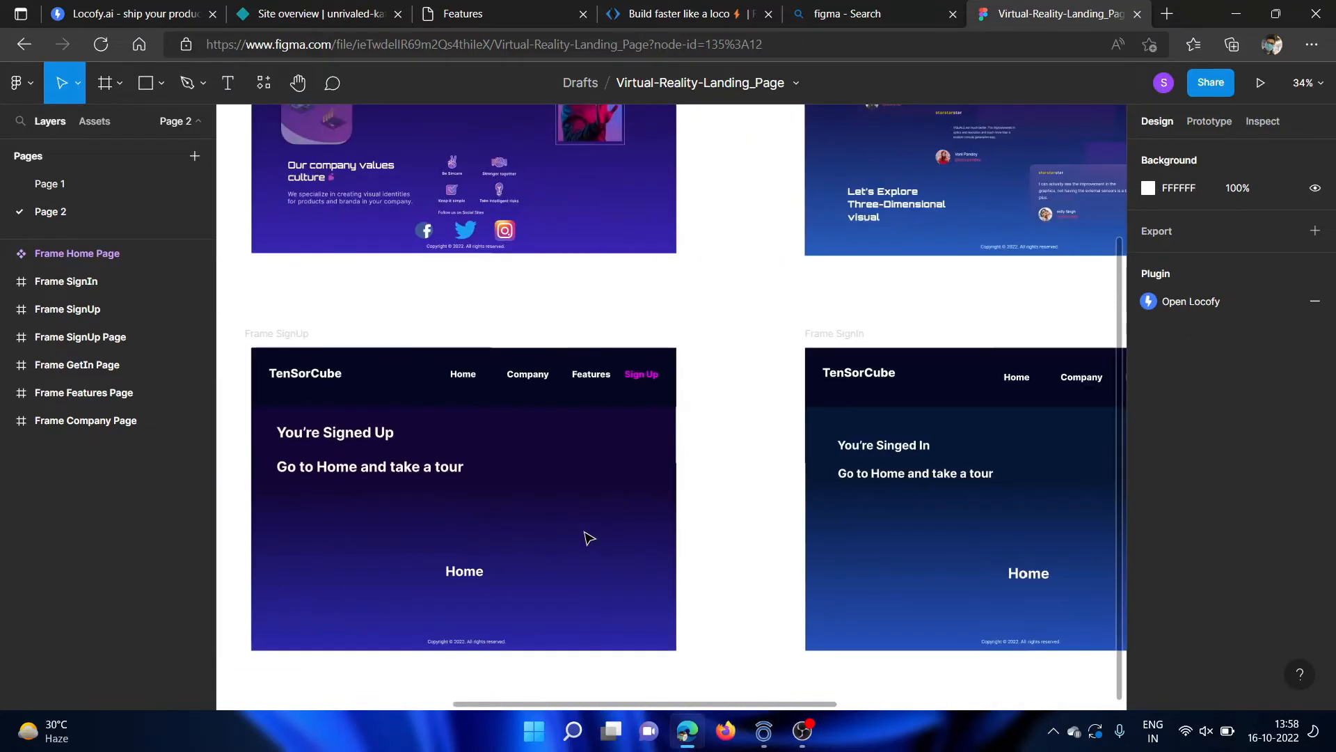
{"action": "scroll", "coordinate": [754, 439], "scroll_direction": "right", "scroll_amount": 10}
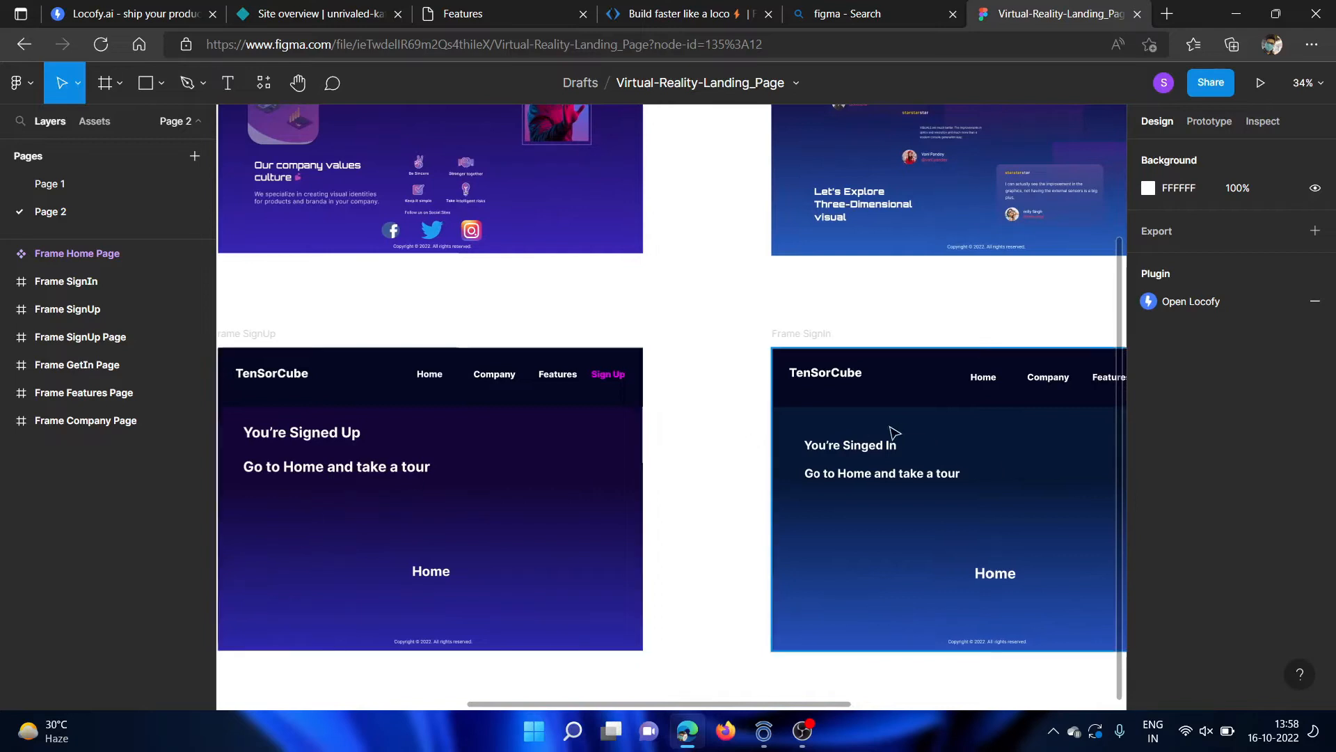
{"action": "scroll", "coordinate": [892, 434], "scroll_direction": "right", "scroll_amount": 5}
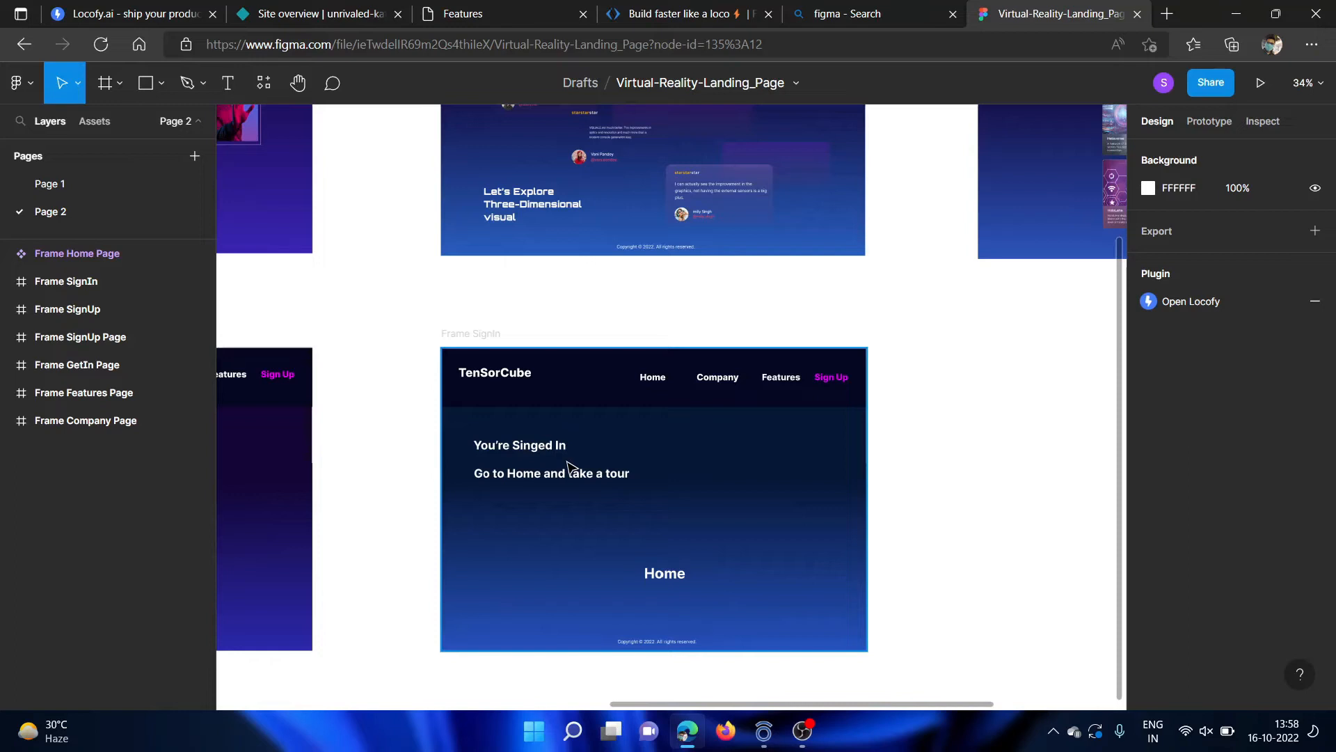
{"action": "scroll", "coordinate": [684, 482], "scroll_direction": "up", "scroll_amount": 1}
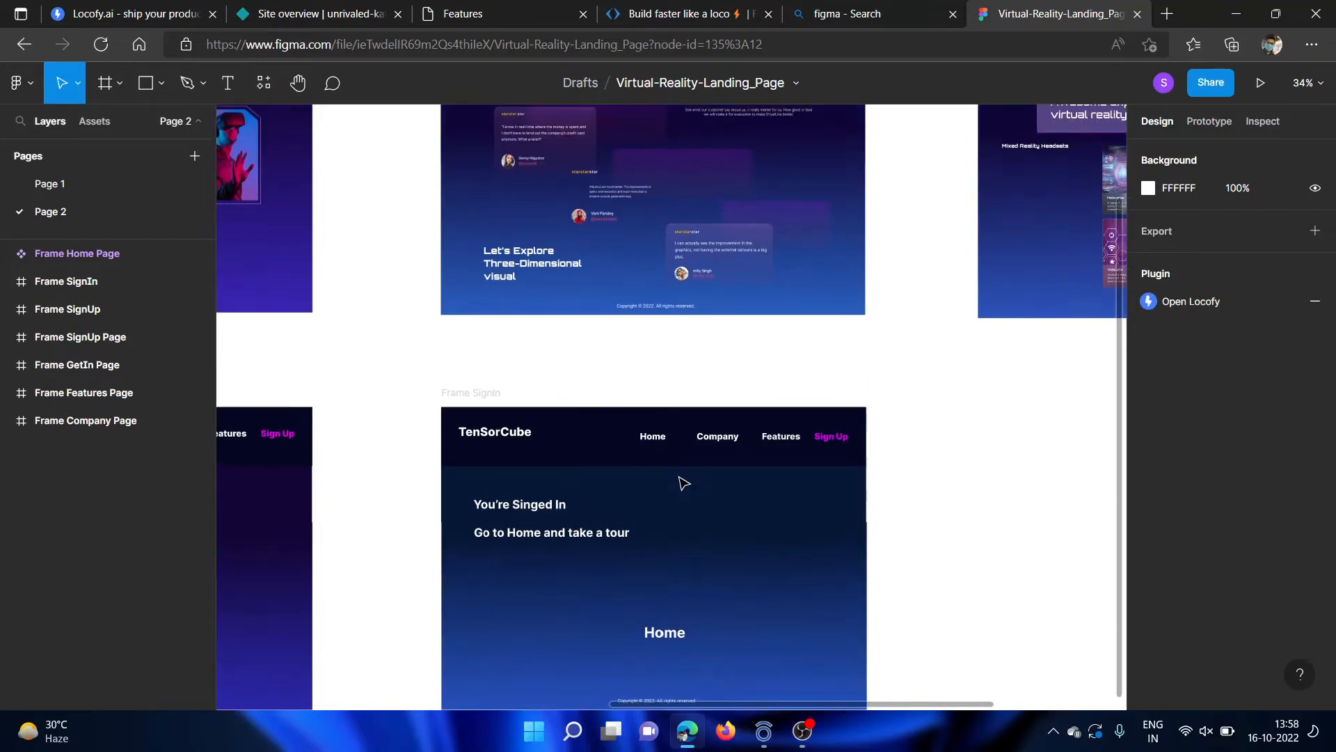
{"action": "scroll", "coordinate": [684, 482], "scroll_direction": "up", "scroll_amount": 3}
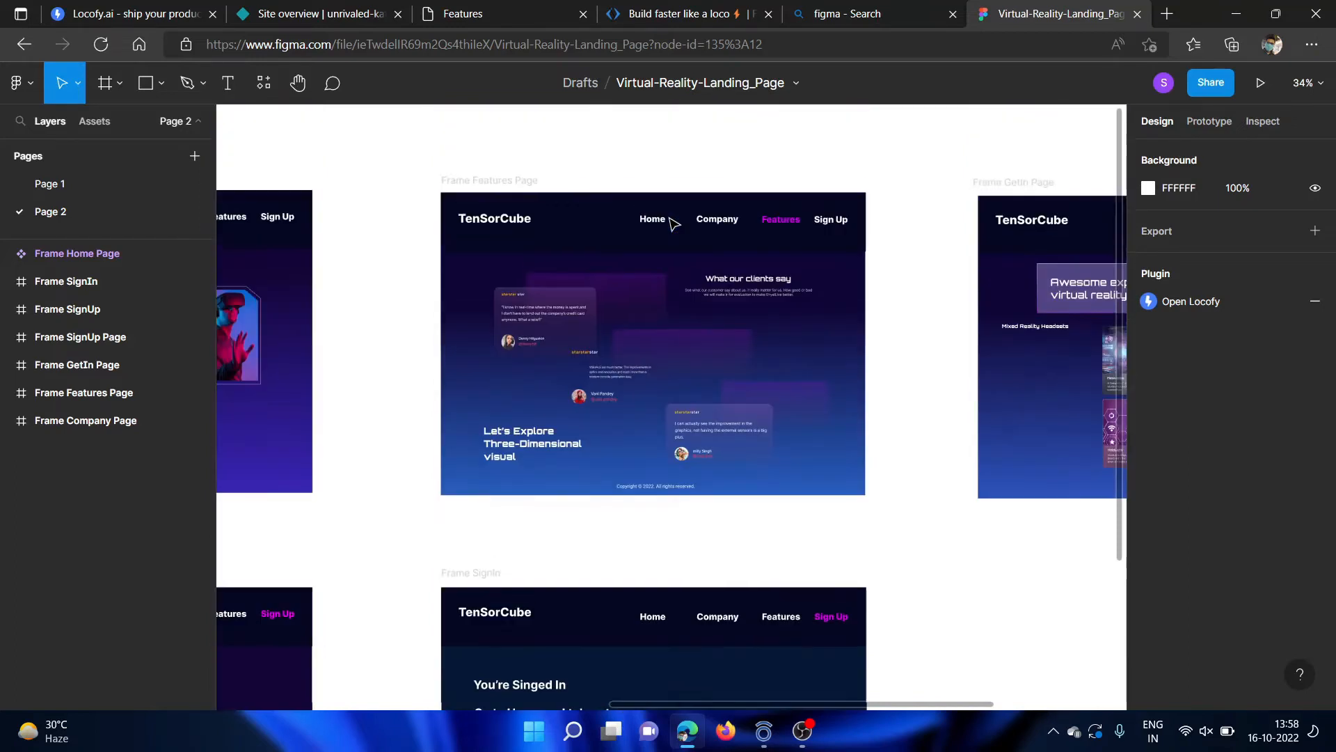
{"action": "scroll", "coordinate": [621, 354], "scroll_direction": "left", "scroll_amount": 8}
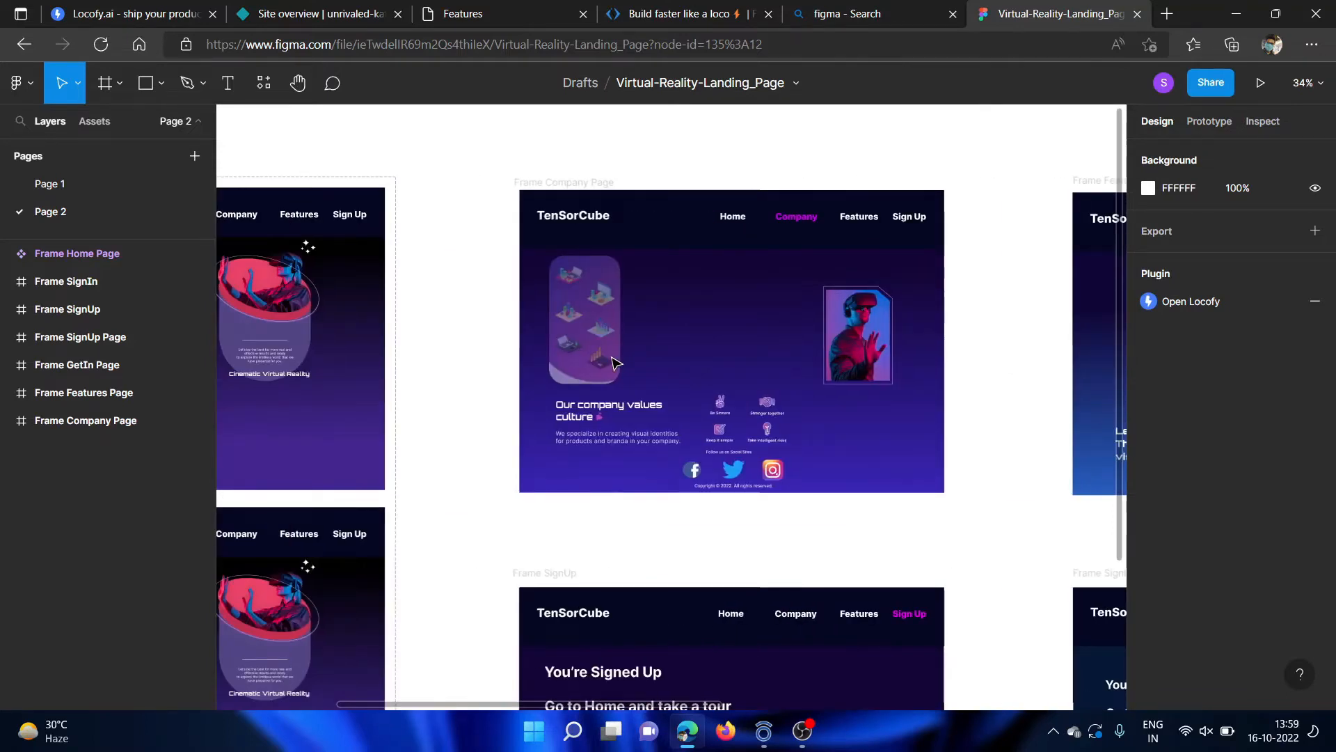
{"action": "scroll", "coordinate": [472, 253], "scroll_direction": "left", "scroll_amount": 4}
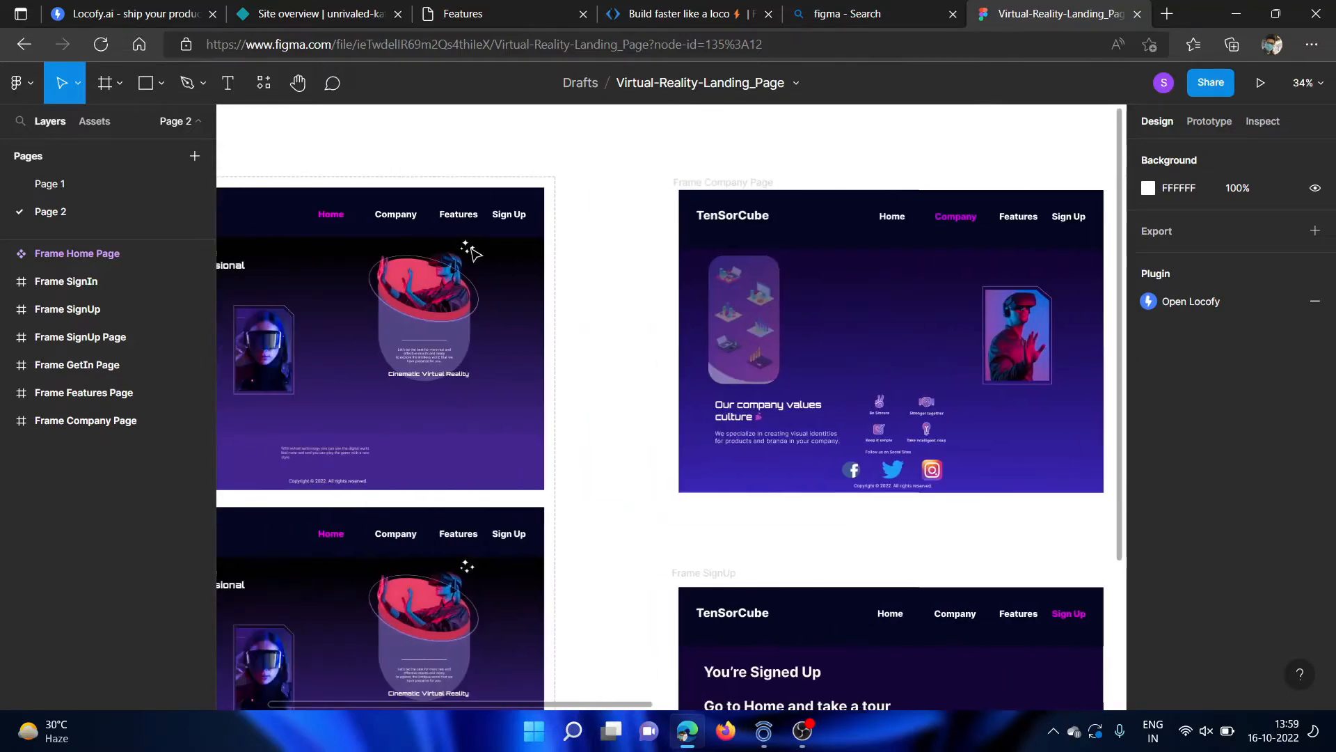
{"action": "scroll", "coordinate": [473, 255], "scroll_direction": "up", "scroll_amount": 3}
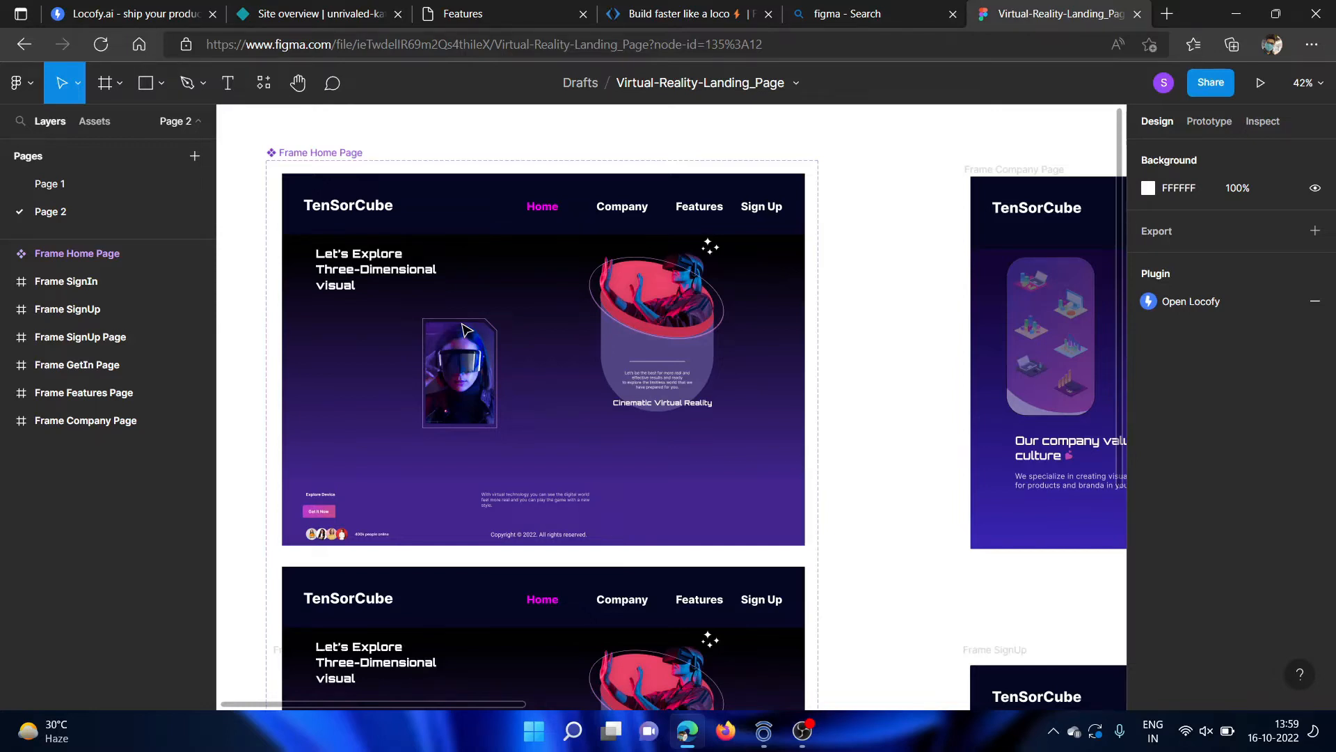
Run the Locofy FREE BETA plugin and move its window clear of the Home page frame.
{"action": "left_click", "coordinate": [265, 82]}
{"action": "left_click", "coordinate": [358, 122]}
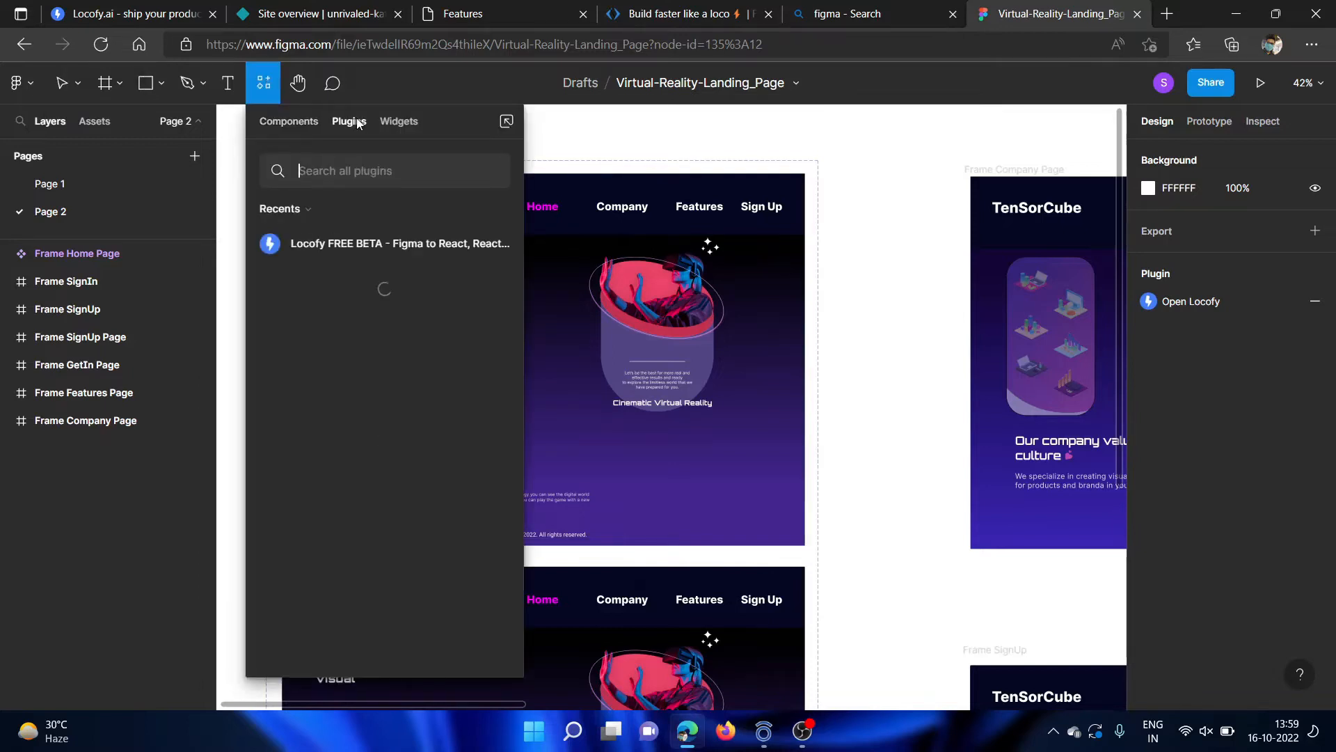
{"action": "left_click", "coordinate": [406, 238]}
{"action": "left_click", "coordinate": [388, 382]}
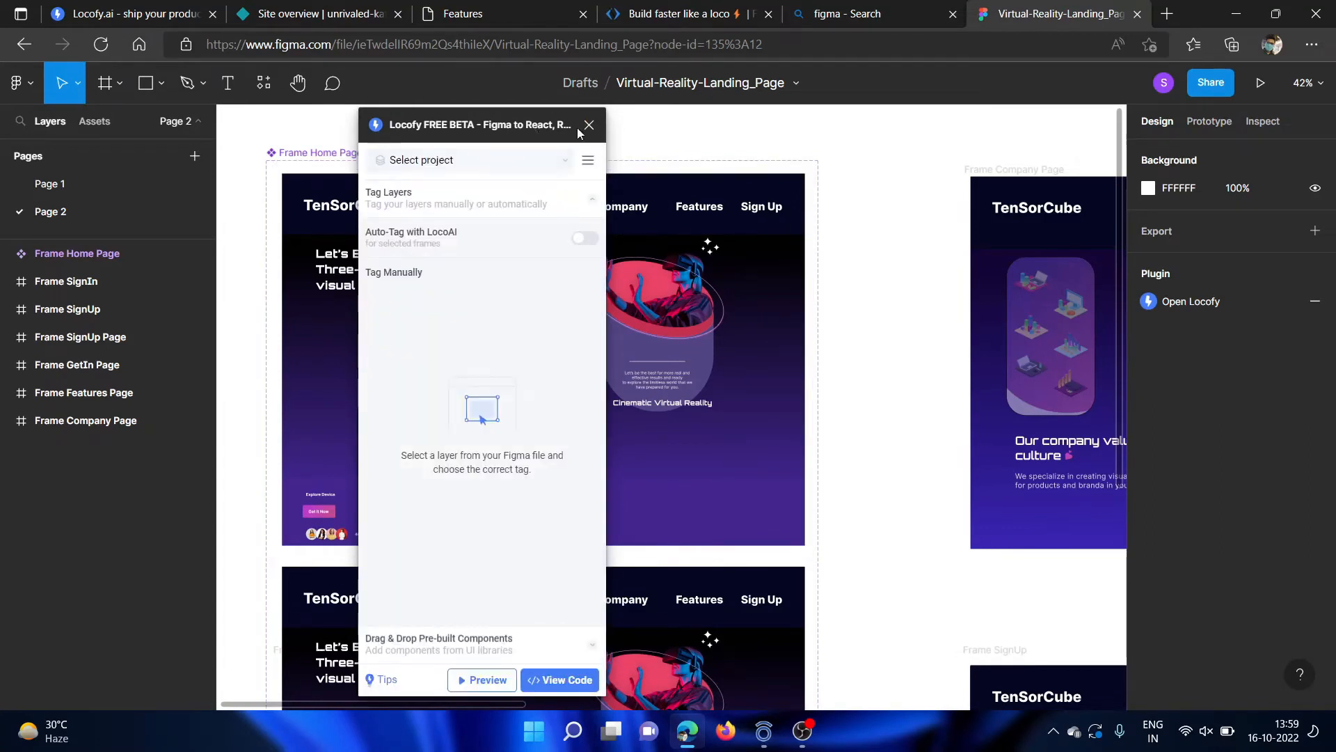
{"action": "left_click_drag", "start_coordinate": [577, 132], "coordinate": [890, 134]}
Try to auto-tag the Frame Home Page component with LocoAI.
{"action": "left_click", "coordinate": [346, 152]}
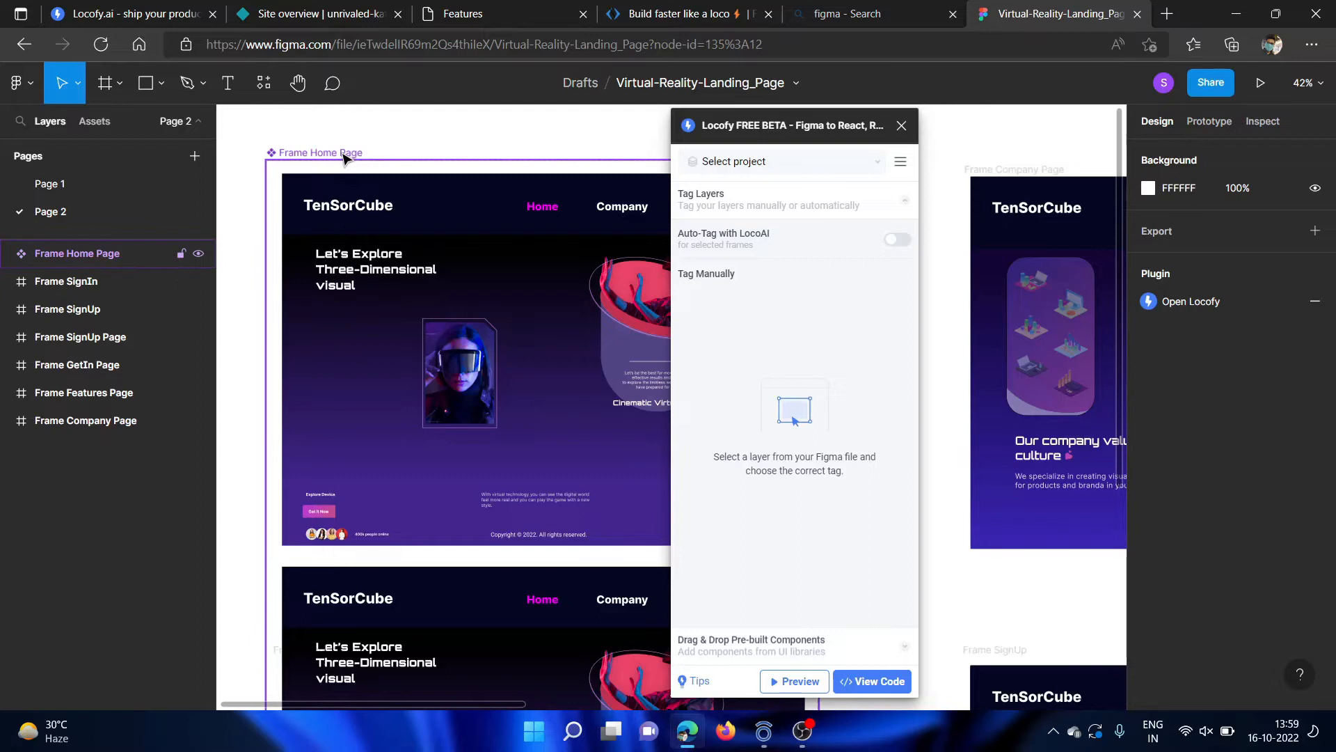
{"action": "left_click", "coordinate": [343, 154]}
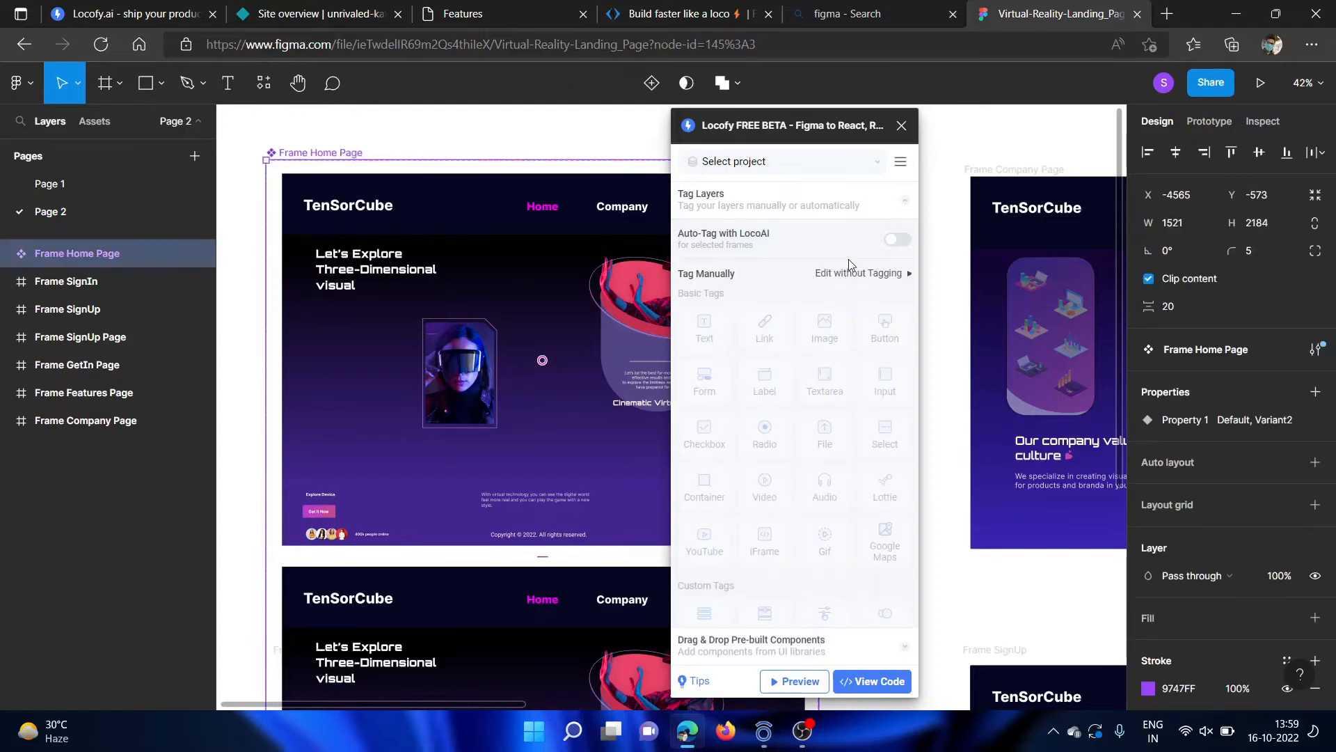
{"action": "left_click", "coordinate": [897, 242]}
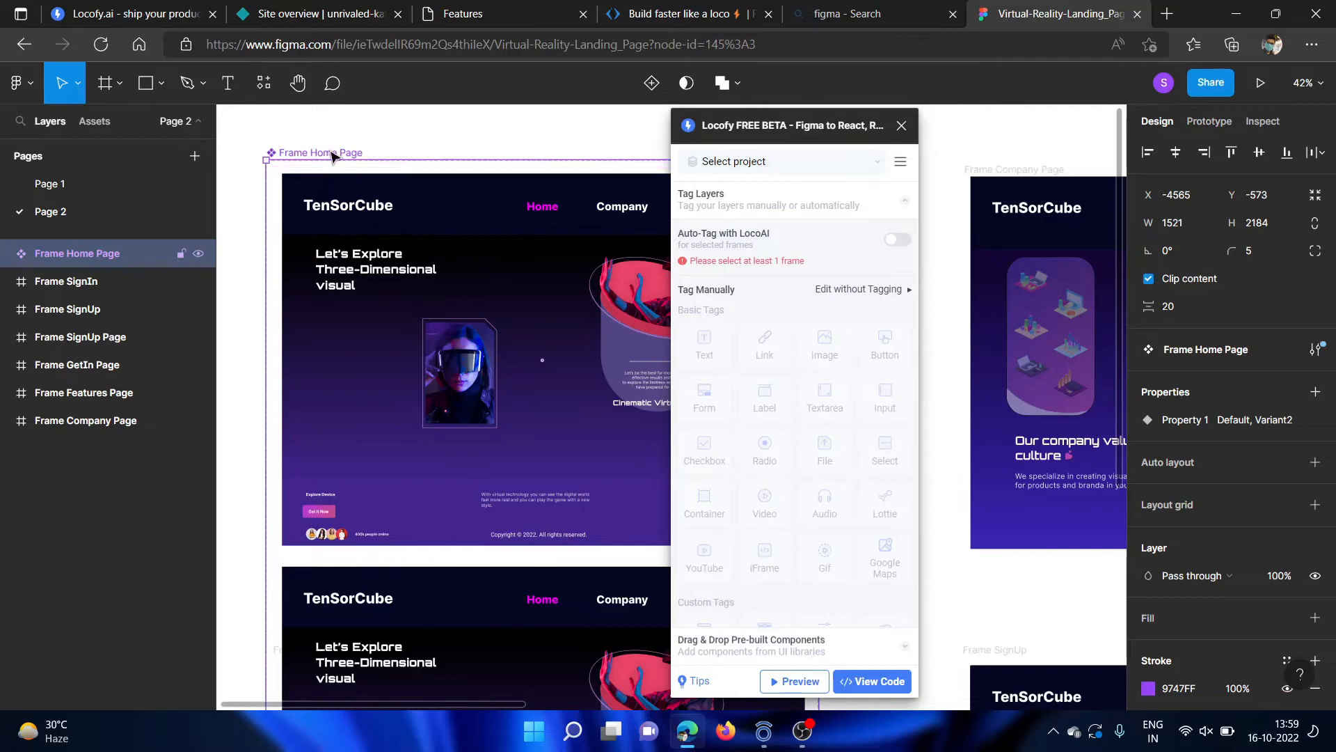
Auto-tag the Frame SignUp frame with LocoAI and show its list of tagged layers.
{"action": "left_click", "coordinate": [56, 309]}
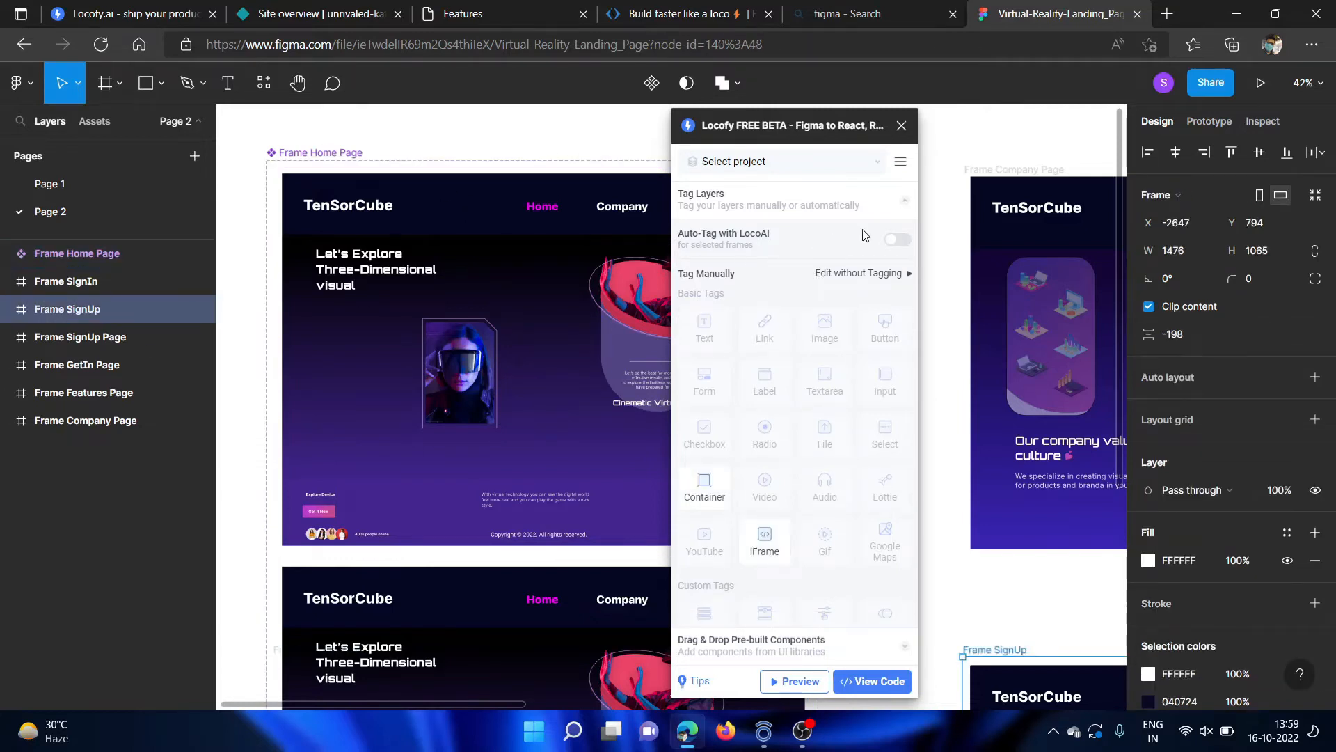
{"action": "left_click", "coordinate": [896, 240]}
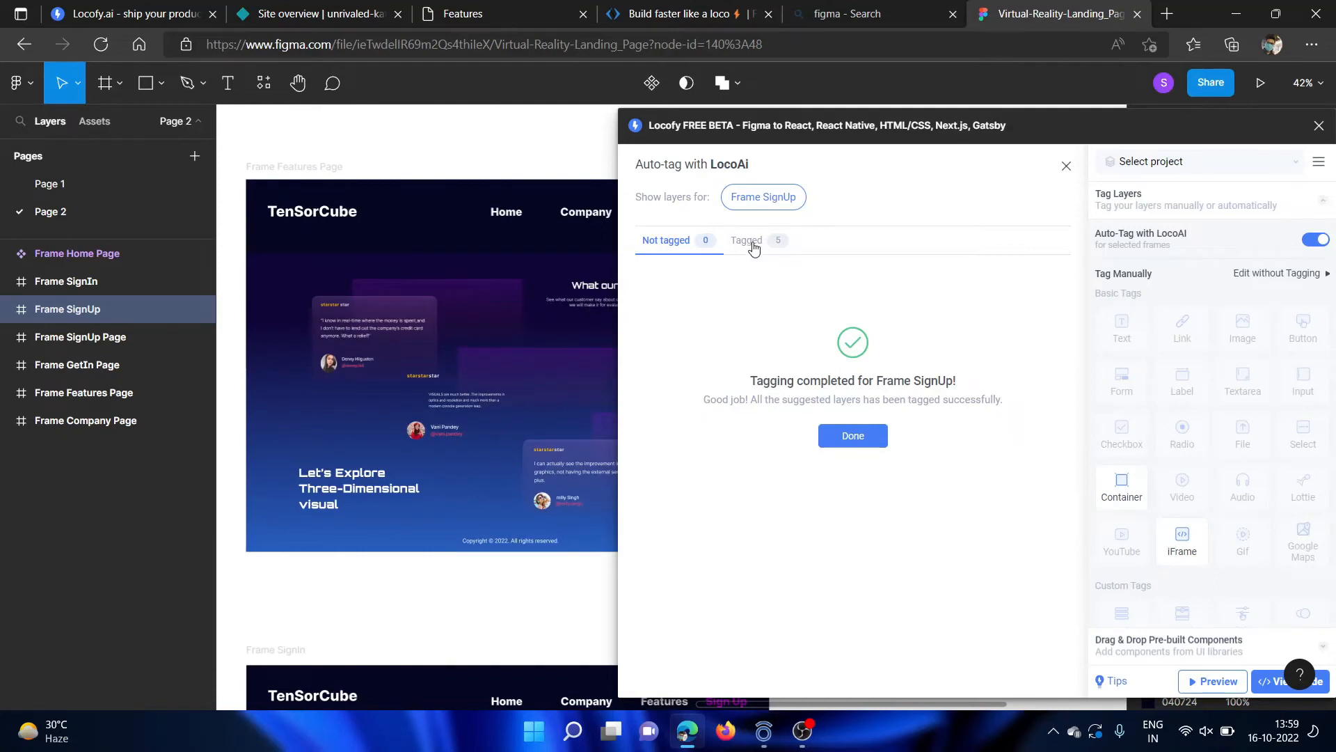
{"action": "left_click", "coordinate": [751, 242]}
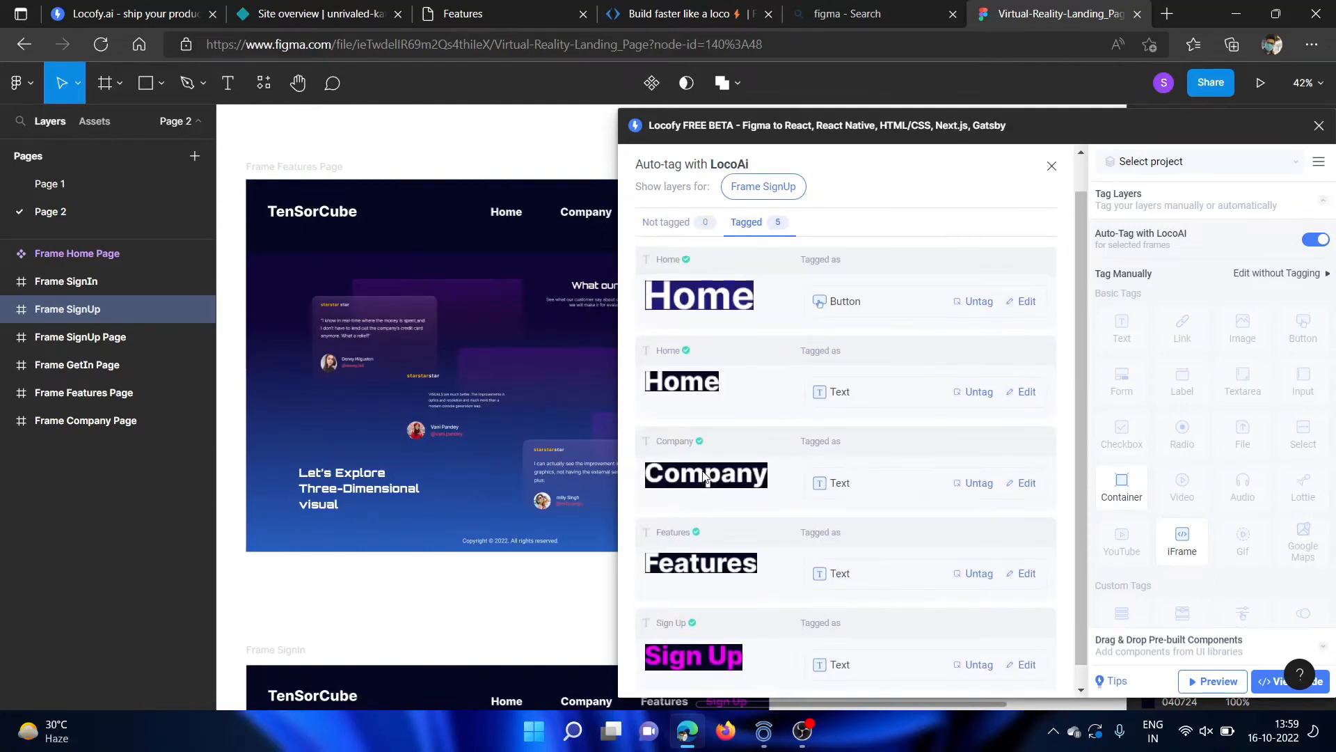
Bring the SignUp frame into view beside the plugin and review the tags assigned to its Home, Company, Features and Sign Up layers.
{"action": "scroll", "coordinate": [472, 429], "scroll_direction": "down", "scroll_amount": 5}
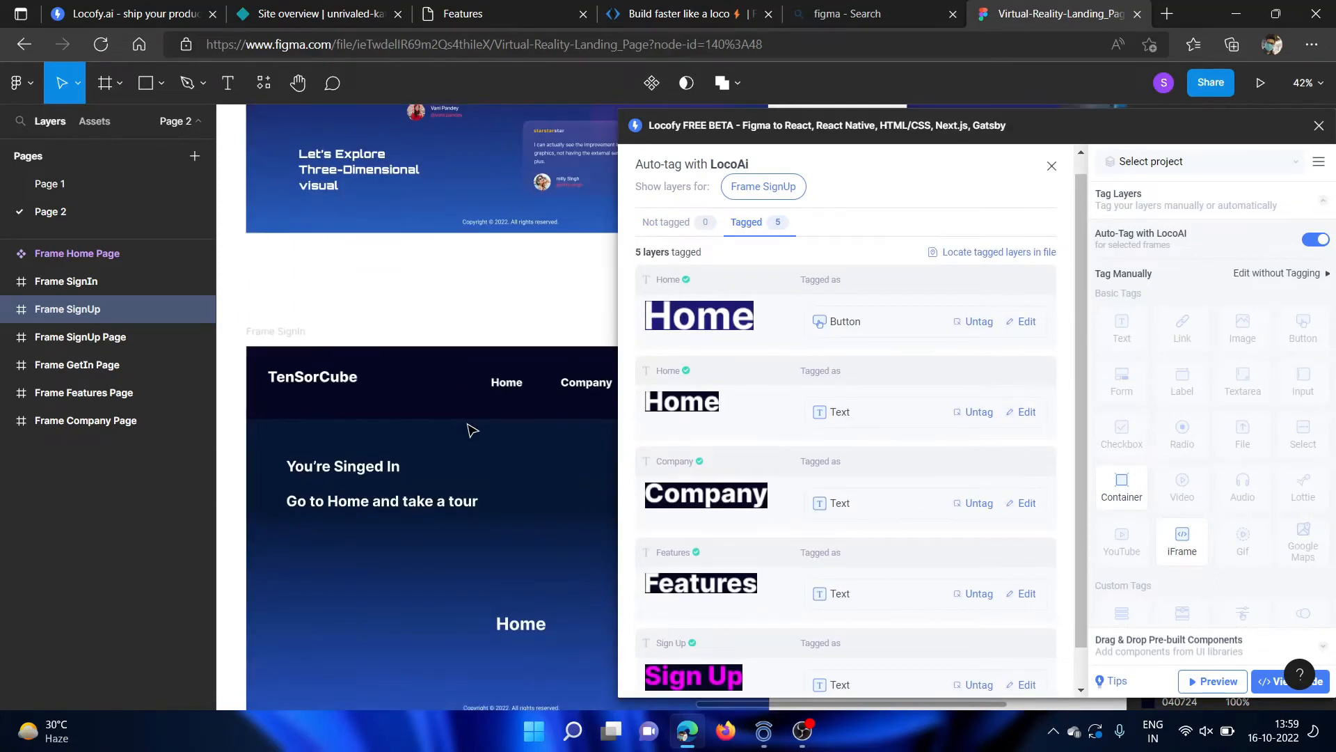
{"action": "scroll", "coordinate": [471, 429], "scroll_direction": "down", "scroll_amount": 2}
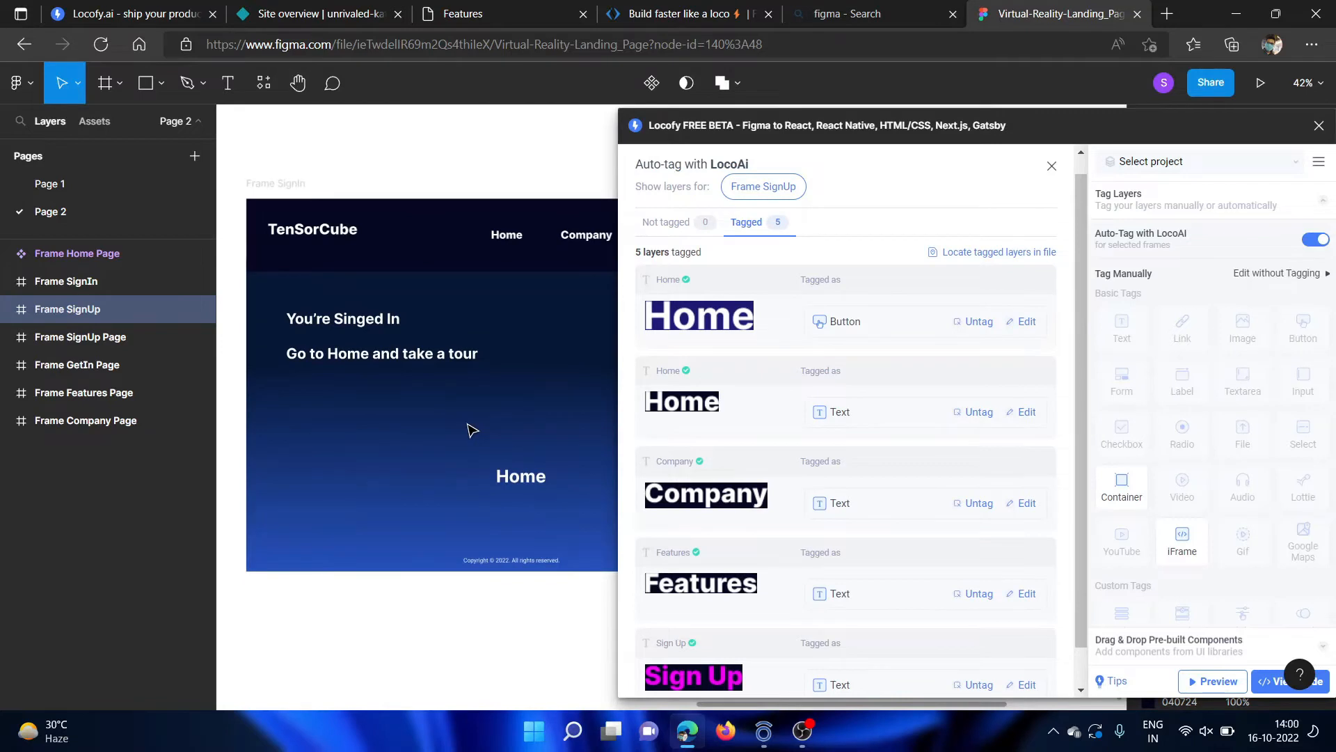
{"action": "scroll", "coordinate": [473, 430], "scroll_direction": "left", "scroll_amount": 7}
{"action": "scroll", "coordinate": [470, 428], "scroll_direction": "left", "scroll_amount": 5}
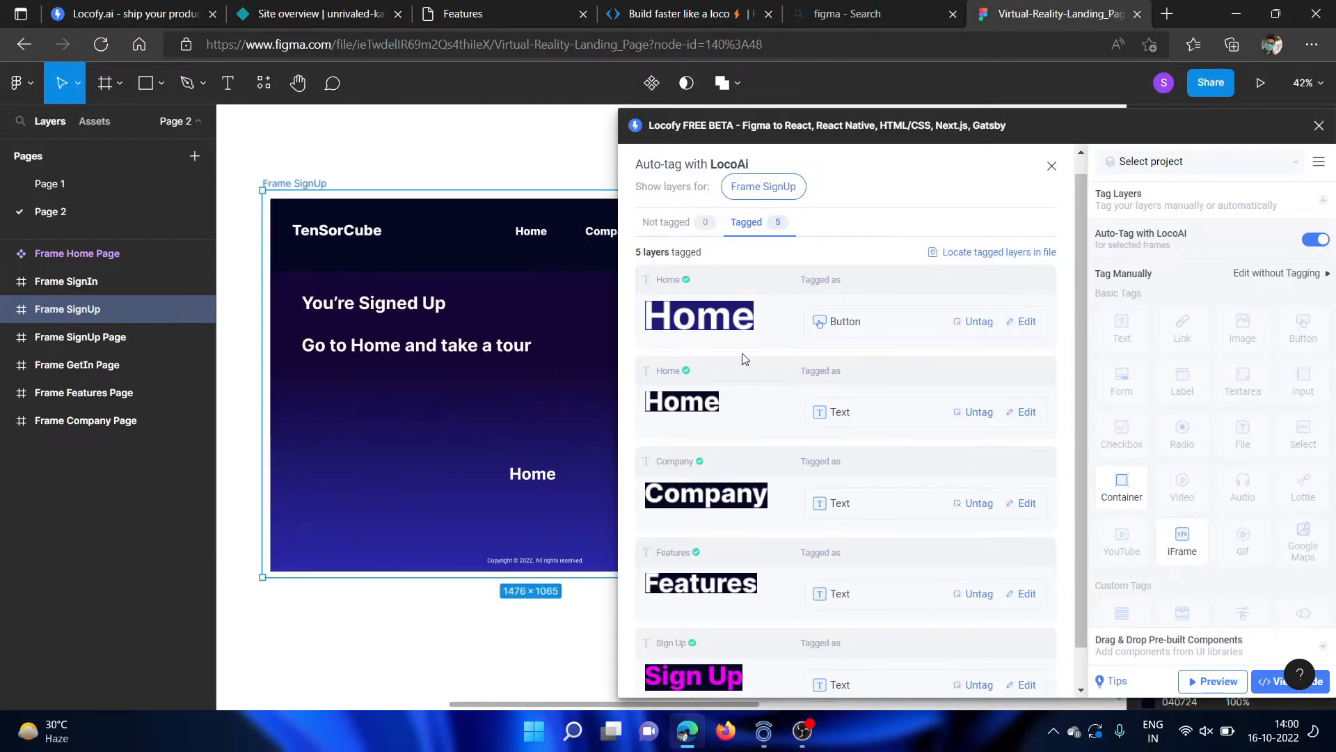
{"action": "scroll", "coordinate": [481, 381], "scroll_direction": "right", "scroll_amount": 3}
{"action": "scroll", "coordinate": [479, 381], "scroll_direction": "right", "scroll_amount": 2}
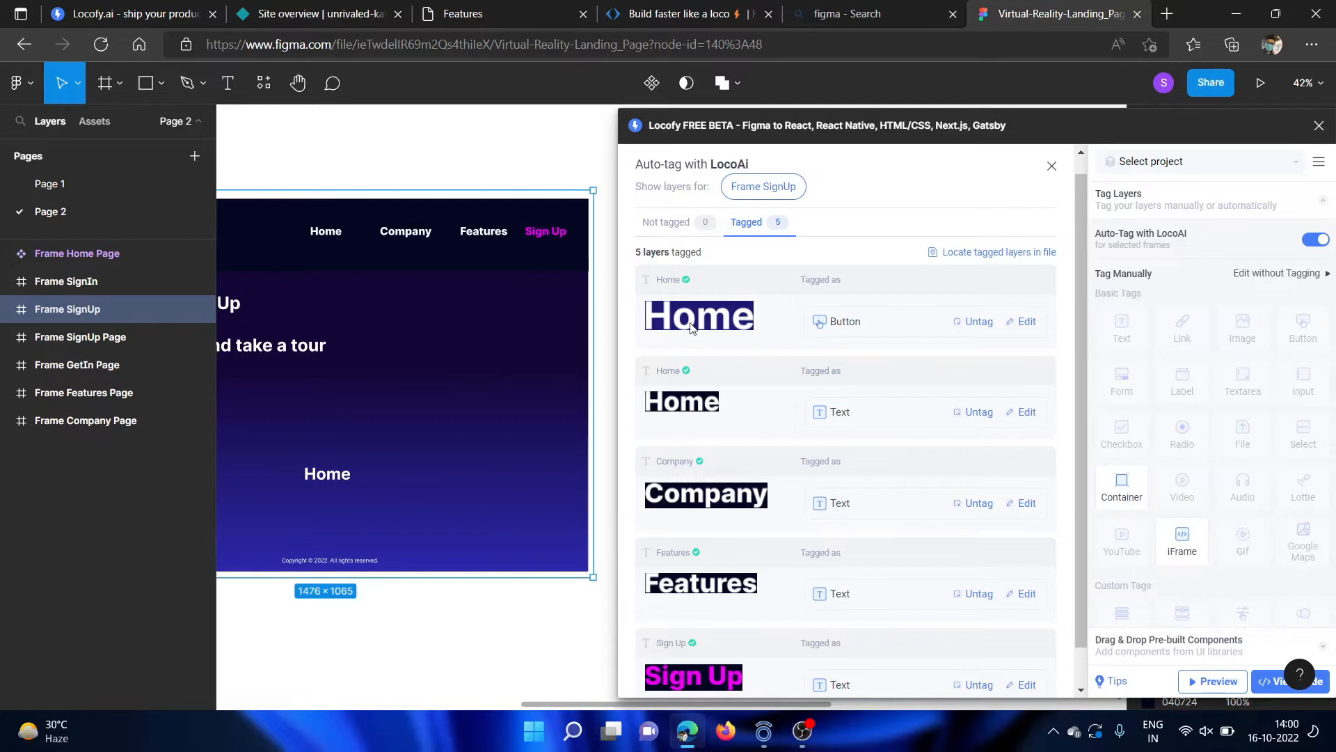
{"action": "scroll", "coordinate": [715, 499], "scroll_direction": "down", "scroll_amount": 1}
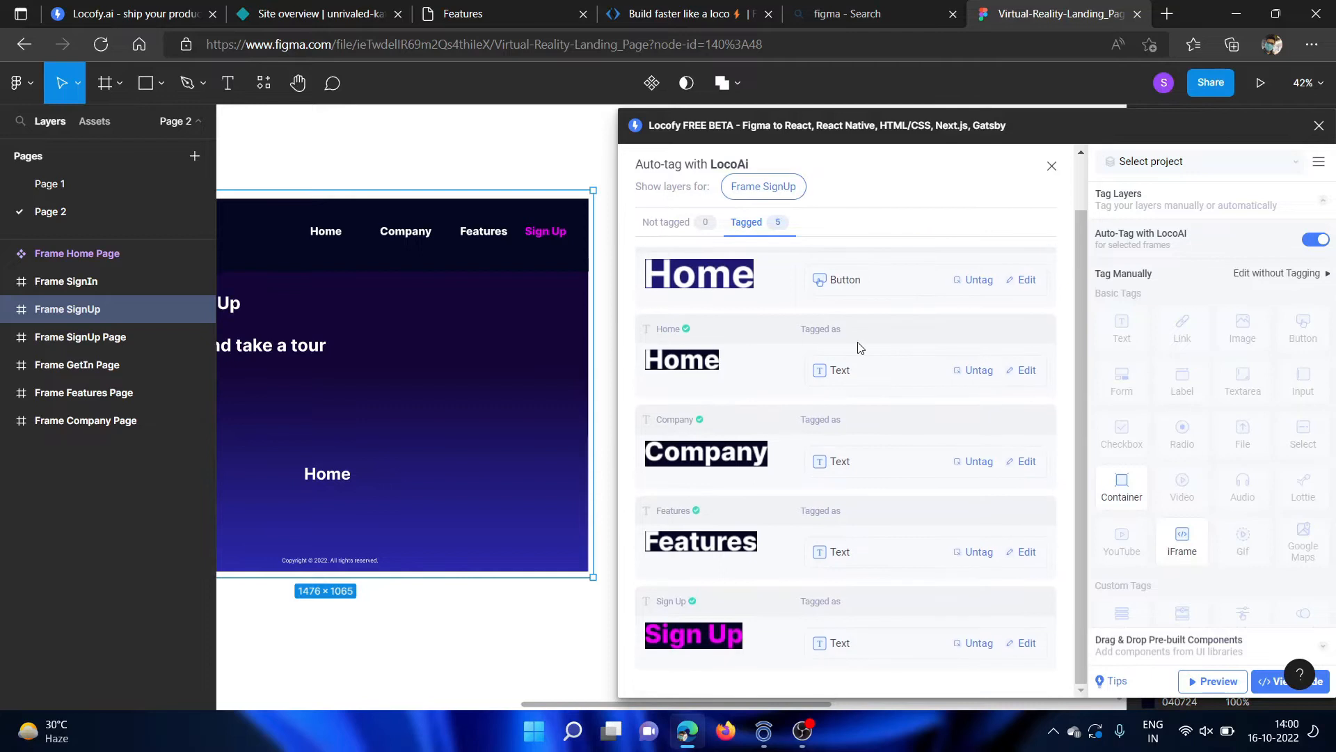
{"action": "scroll", "coordinate": [838, 484], "scroll_direction": "up", "scroll_amount": 2}
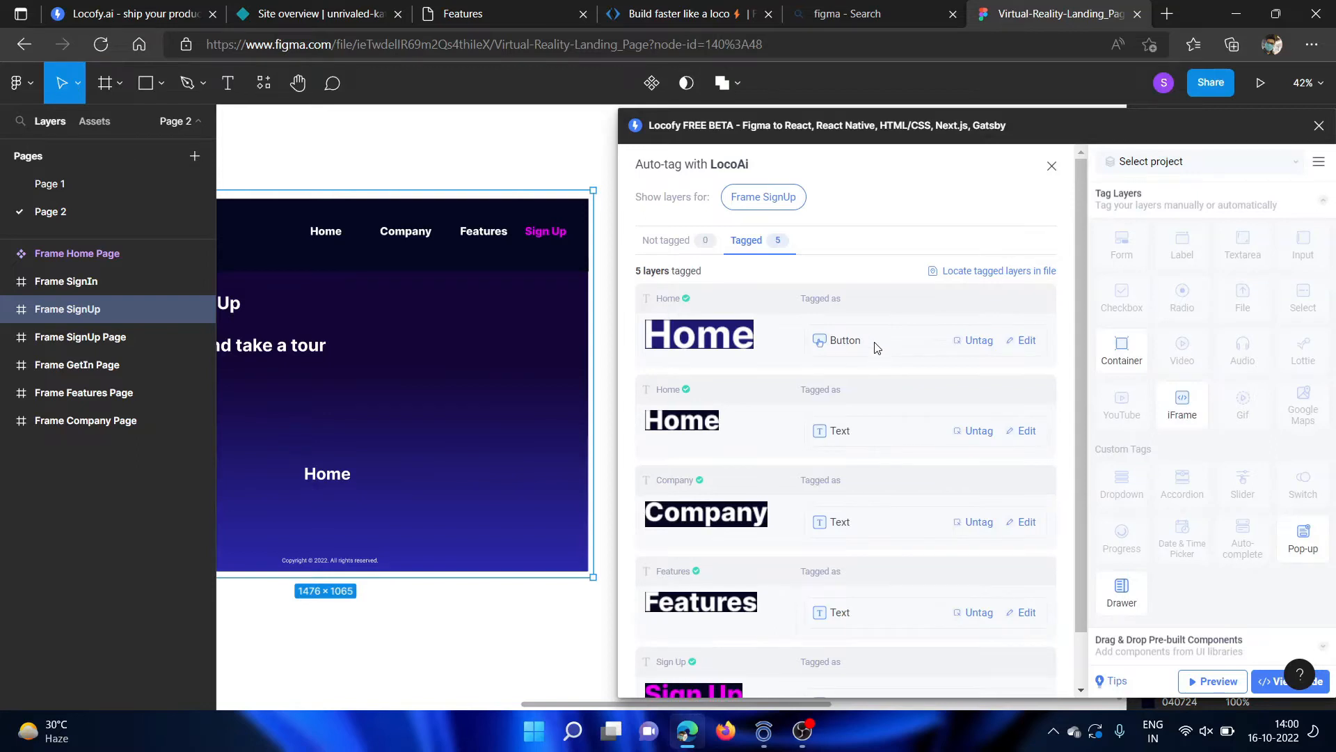
{"action": "scroll", "coordinate": [875, 348], "scroll_direction": "down", "scroll_amount": 1}
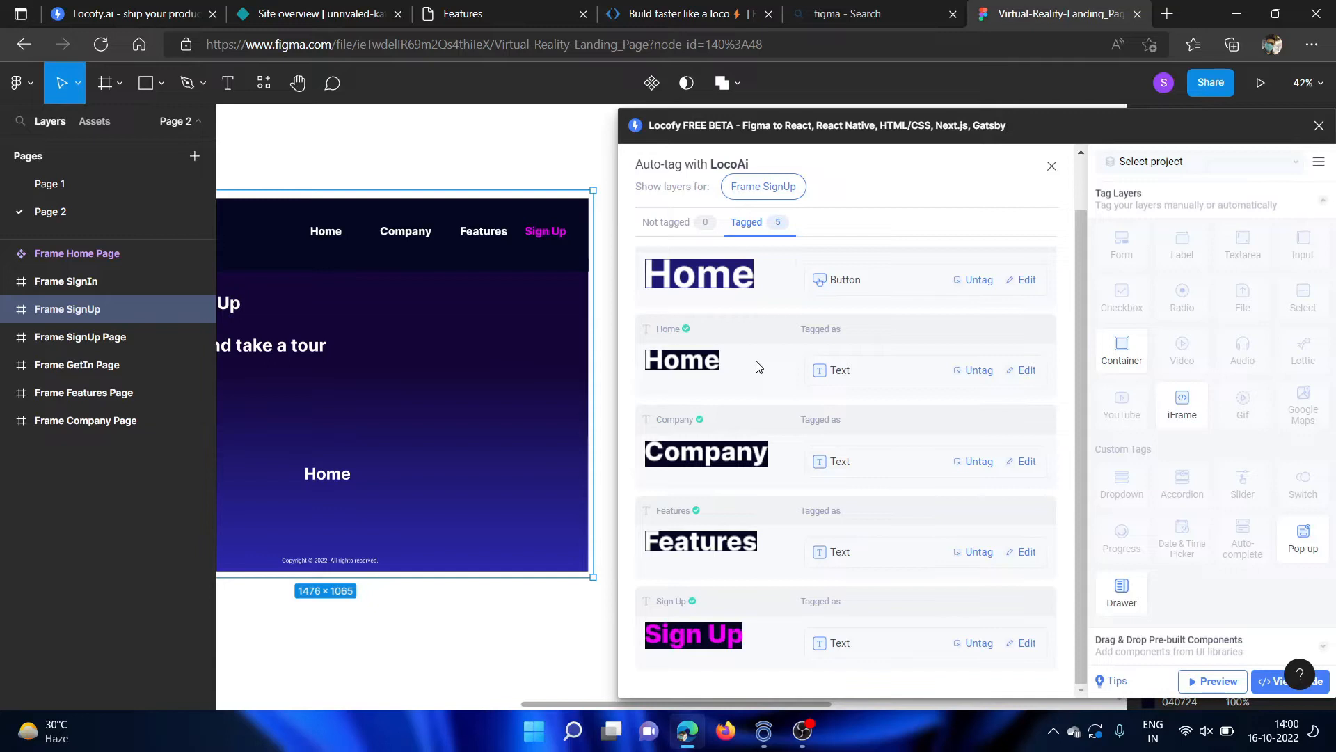
Open the tag of the navigation bar's Home text for editing and inspect its styling and layout settings for the Hover state.
{"action": "left_click", "coordinate": [1021, 374]}
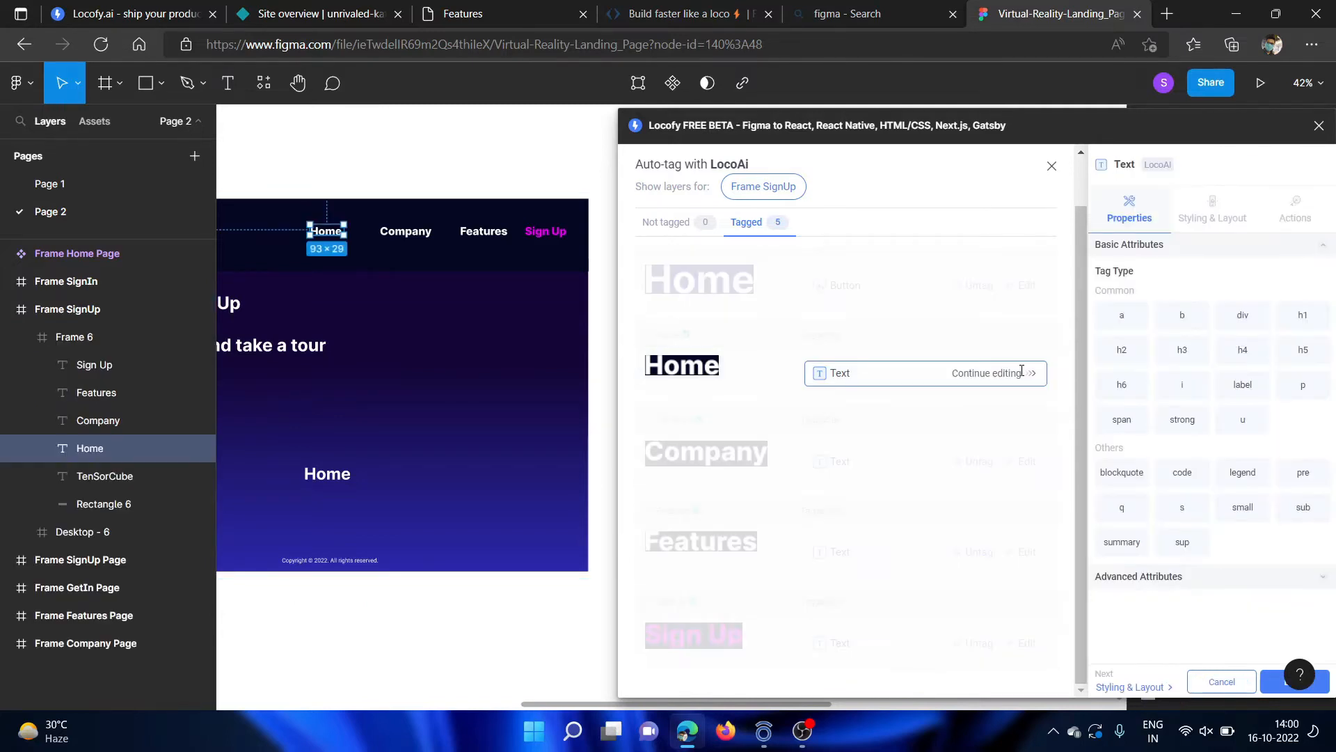
{"action": "left_click", "coordinate": [1214, 224]}
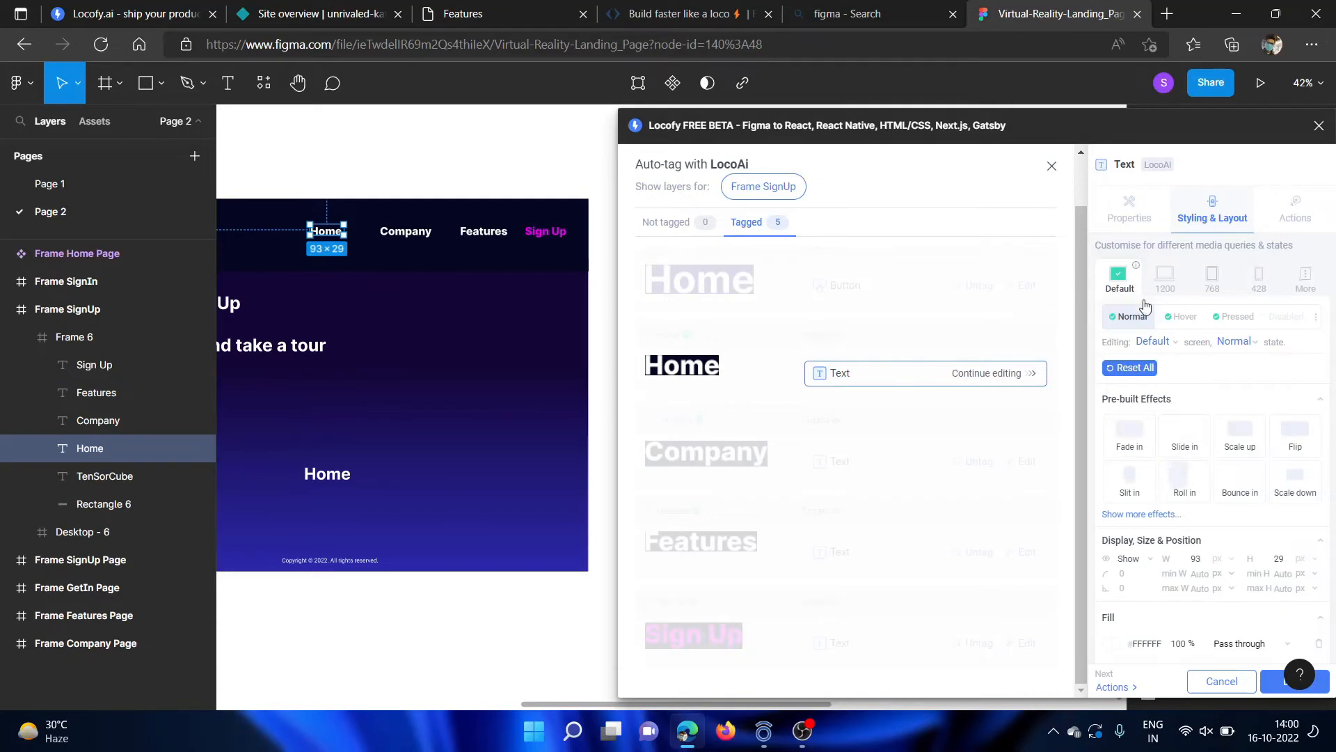
{"action": "left_click", "coordinate": [1169, 318]}
{"action": "scroll", "coordinate": [1183, 418], "scroll_direction": "down", "scroll_amount": 1}
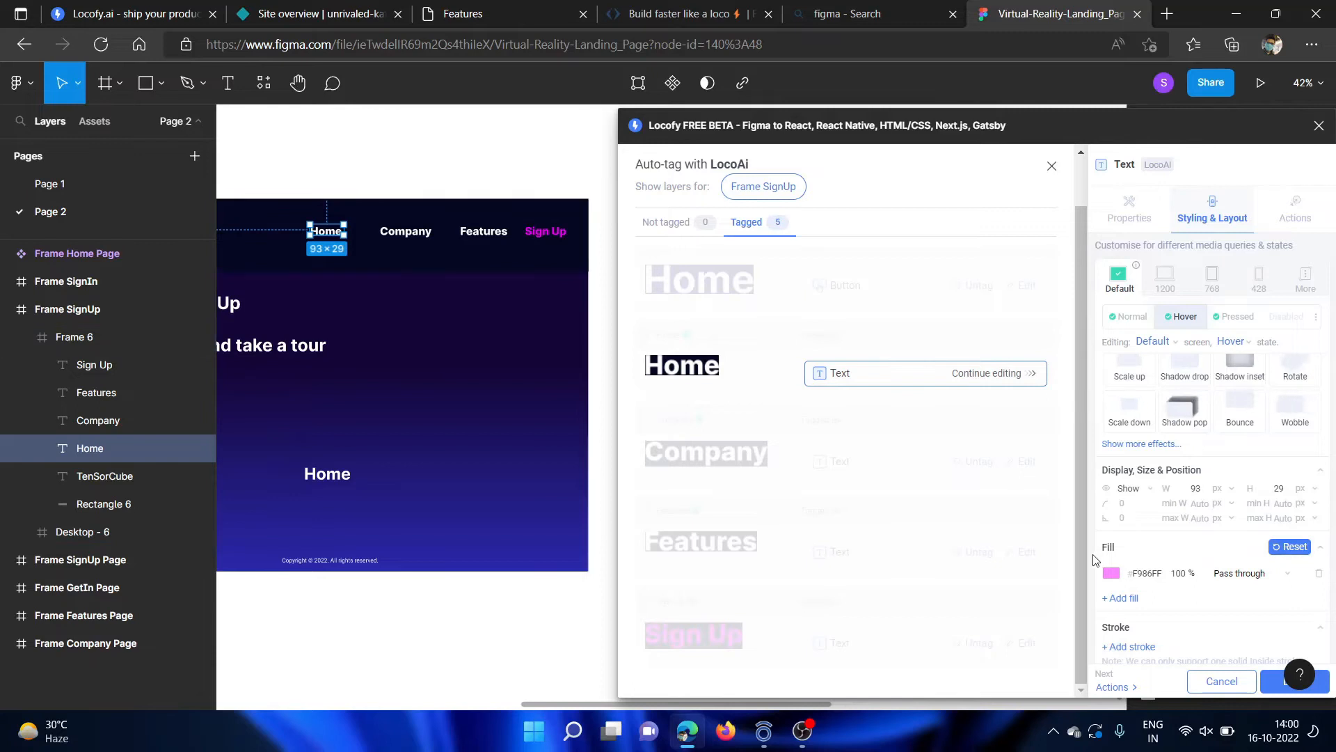
Inspect the Home text's styling and layout settings for the Pressed state beside the SignUp frame.
{"action": "left_click", "coordinate": [1240, 318]}
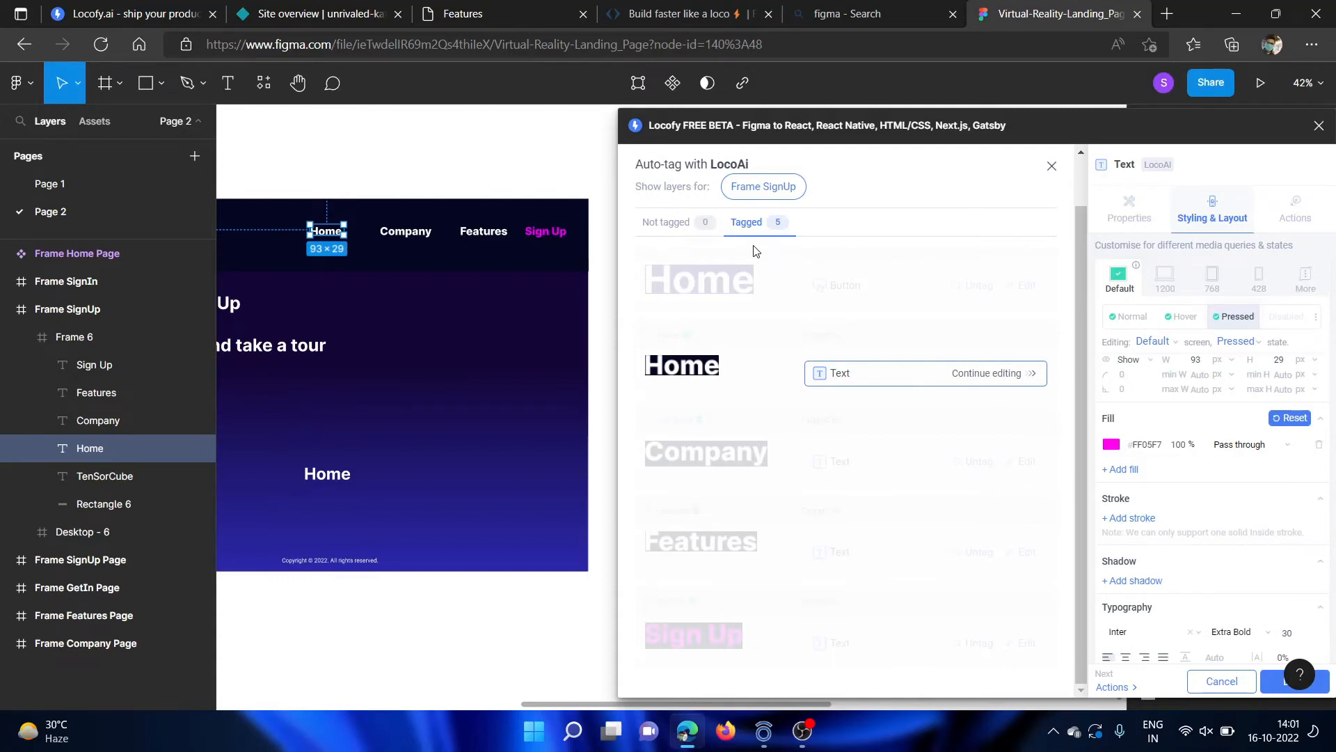
{"action": "scroll", "coordinate": [293, 358], "scroll_direction": "left", "scroll_amount": 5}
{"action": "scroll", "coordinate": [292, 358], "scroll_direction": "right", "scroll_amount": 3}
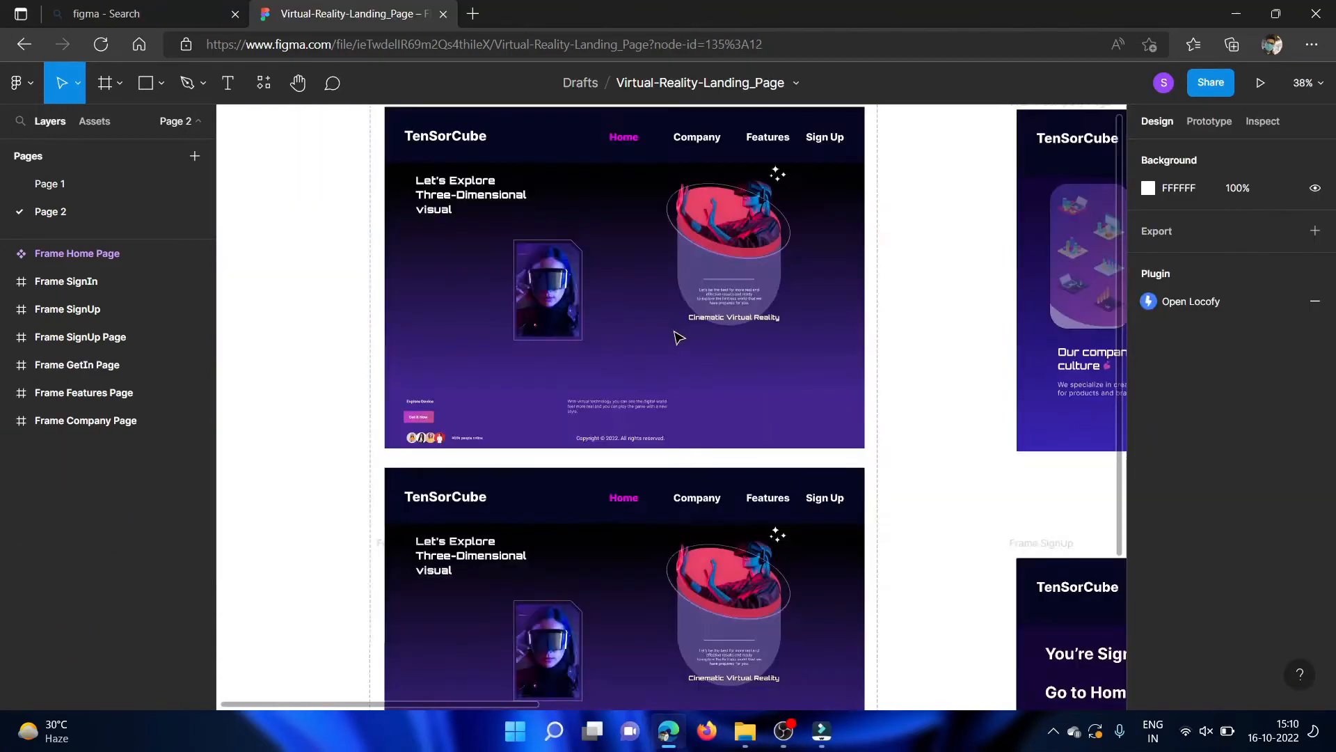
{"action": "scroll", "coordinate": [669, 322], "scroll_direction": "down", "scroll_amount": 3}
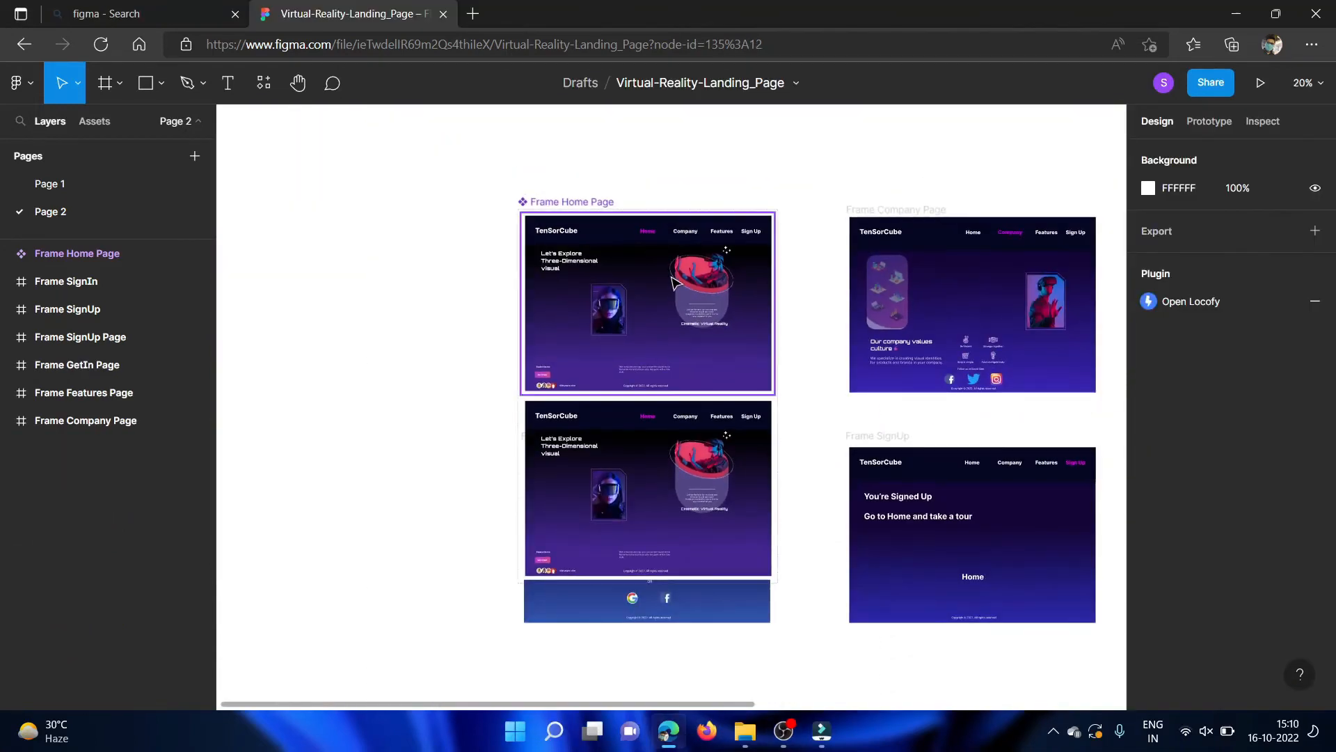
Examine the Frame Home Page component up close, including its navigation bar, headline and images.
{"action": "scroll", "coordinate": [674, 282], "scroll_direction": "up", "scroll_amount": 3}
{"action": "scroll", "coordinate": [676, 351], "scroll_direction": "right", "scroll_amount": 1}
{"action": "scroll", "coordinate": [676, 351], "scroll_direction": "up", "scroll_amount": 2}
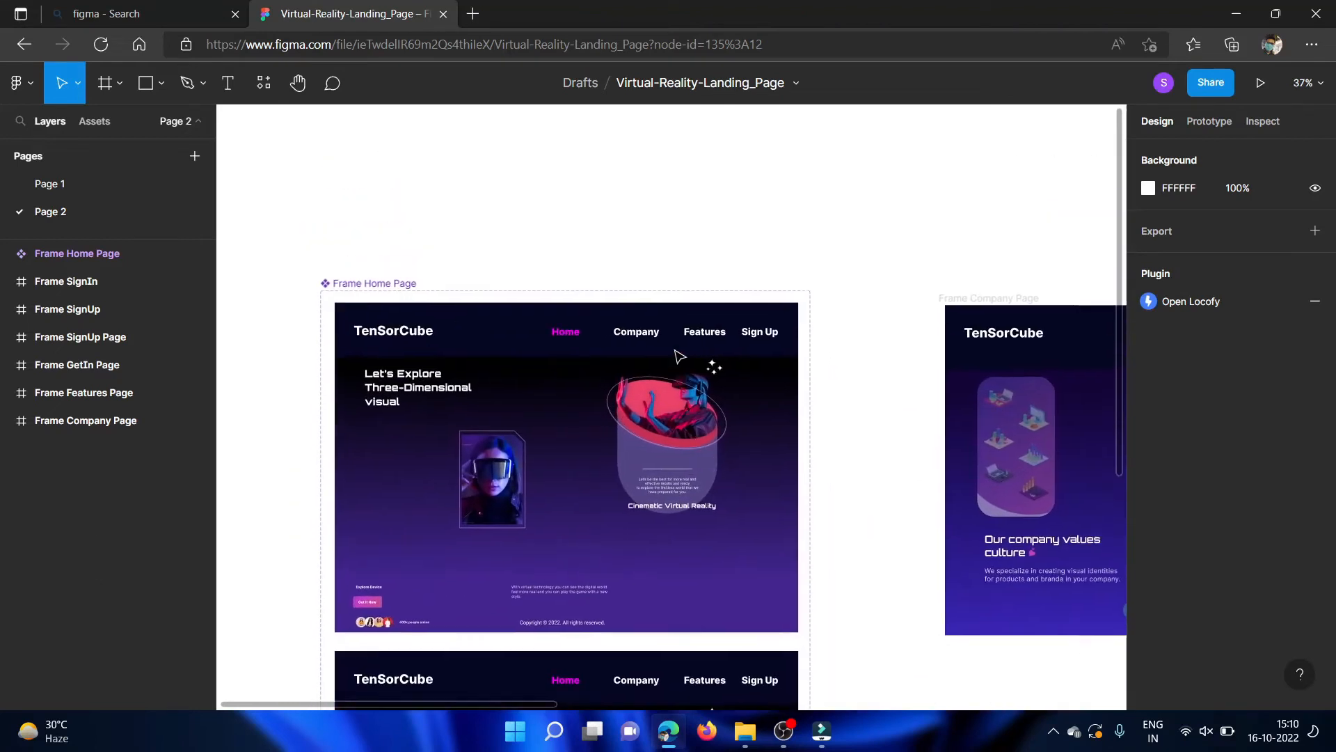
{"action": "scroll", "coordinate": [572, 371], "scroll_direction": "up", "scroll_amount": 3}
{"action": "scroll", "coordinate": [572, 370], "scroll_direction": "down", "scroll_amount": 2}
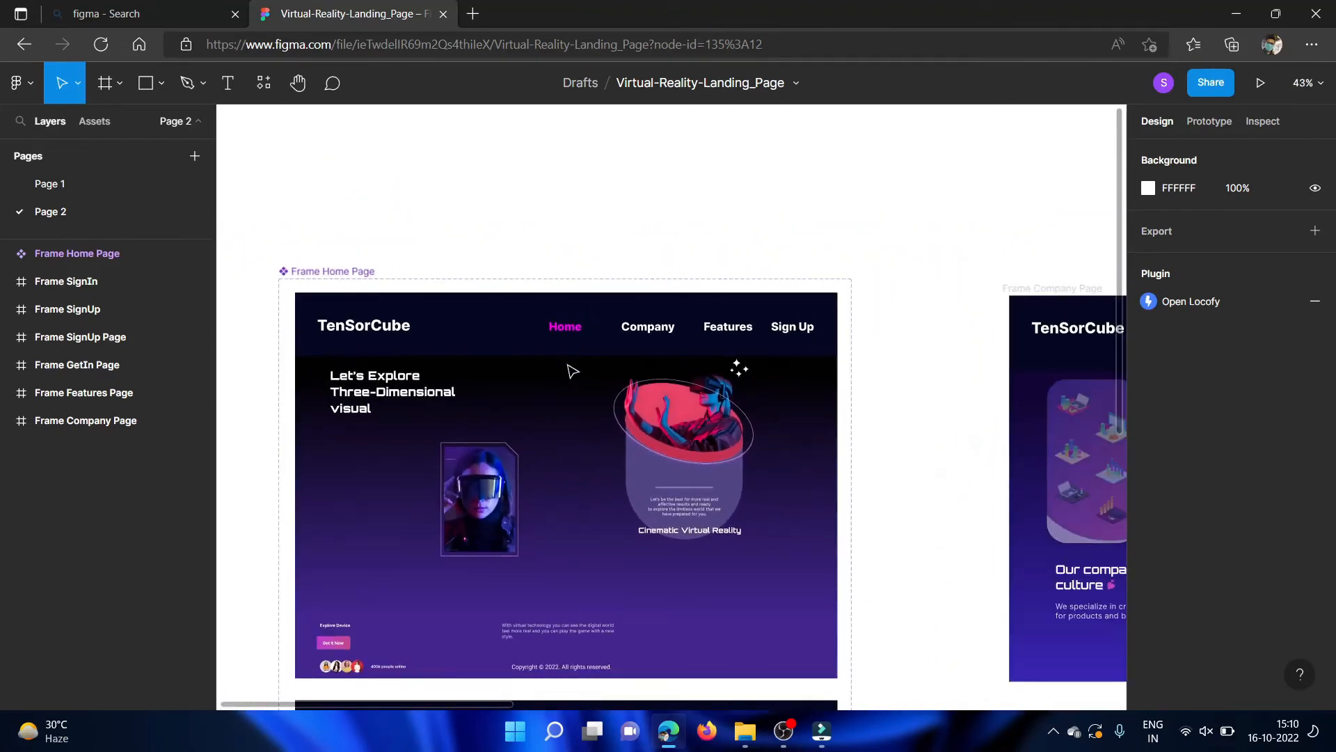
{"action": "scroll", "coordinate": [487, 388], "scroll_direction": "right", "scroll_amount": 2}
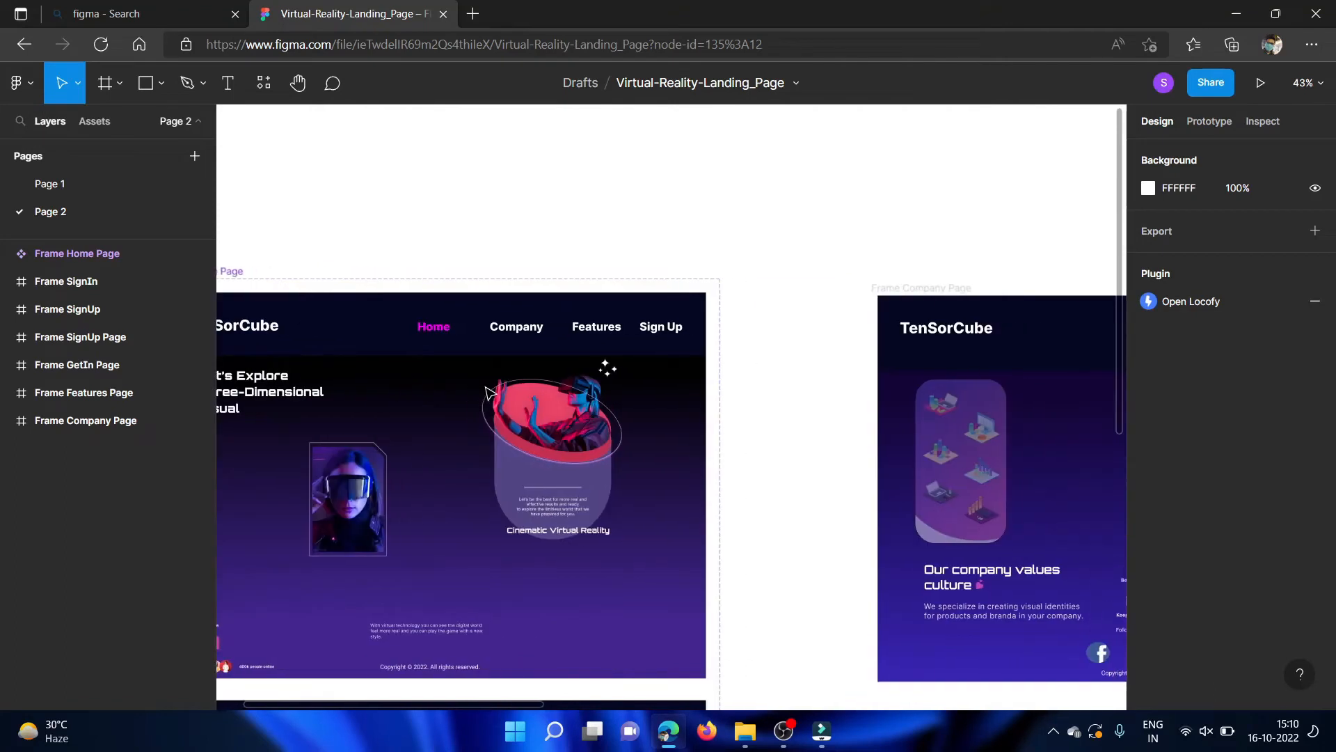
{"action": "scroll", "coordinate": [583, 339], "scroll_direction": "left", "scroll_amount": 3}
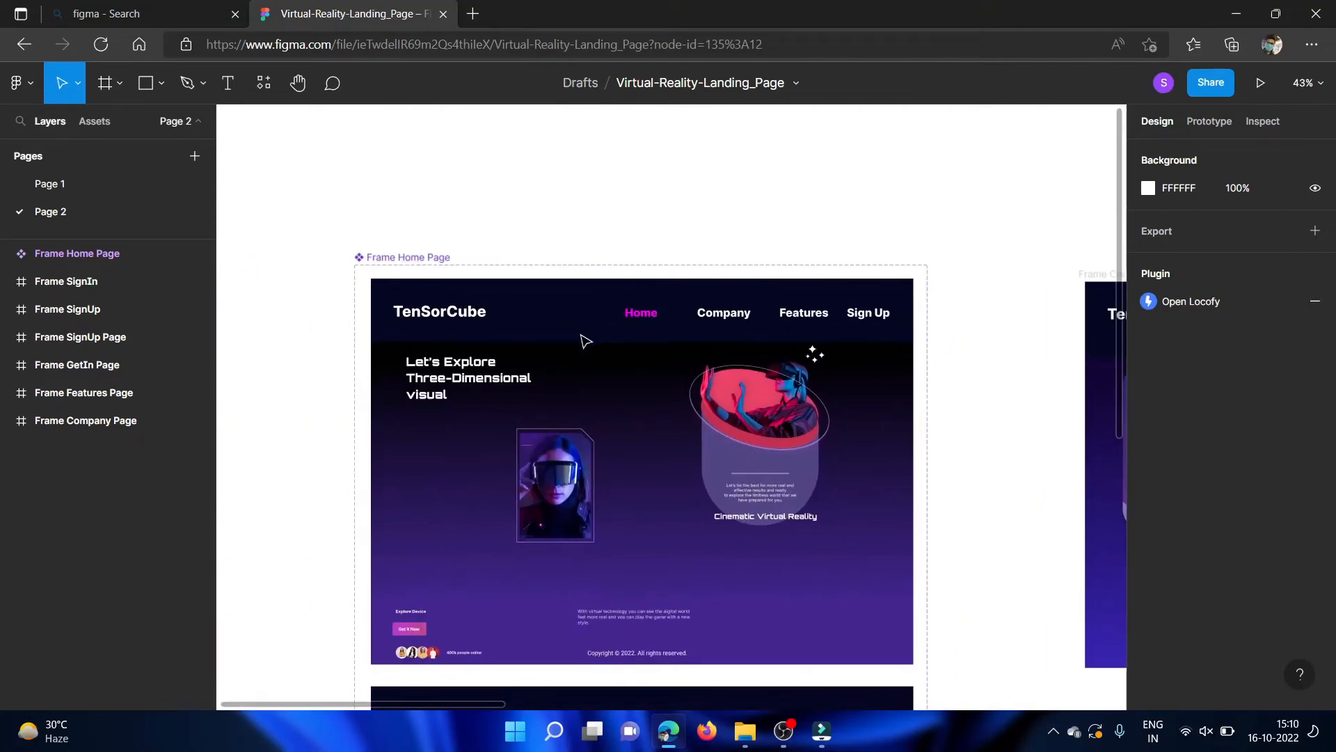
{"action": "scroll", "coordinate": [633, 426], "scroll_direction": "down", "scroll_amount": 1}
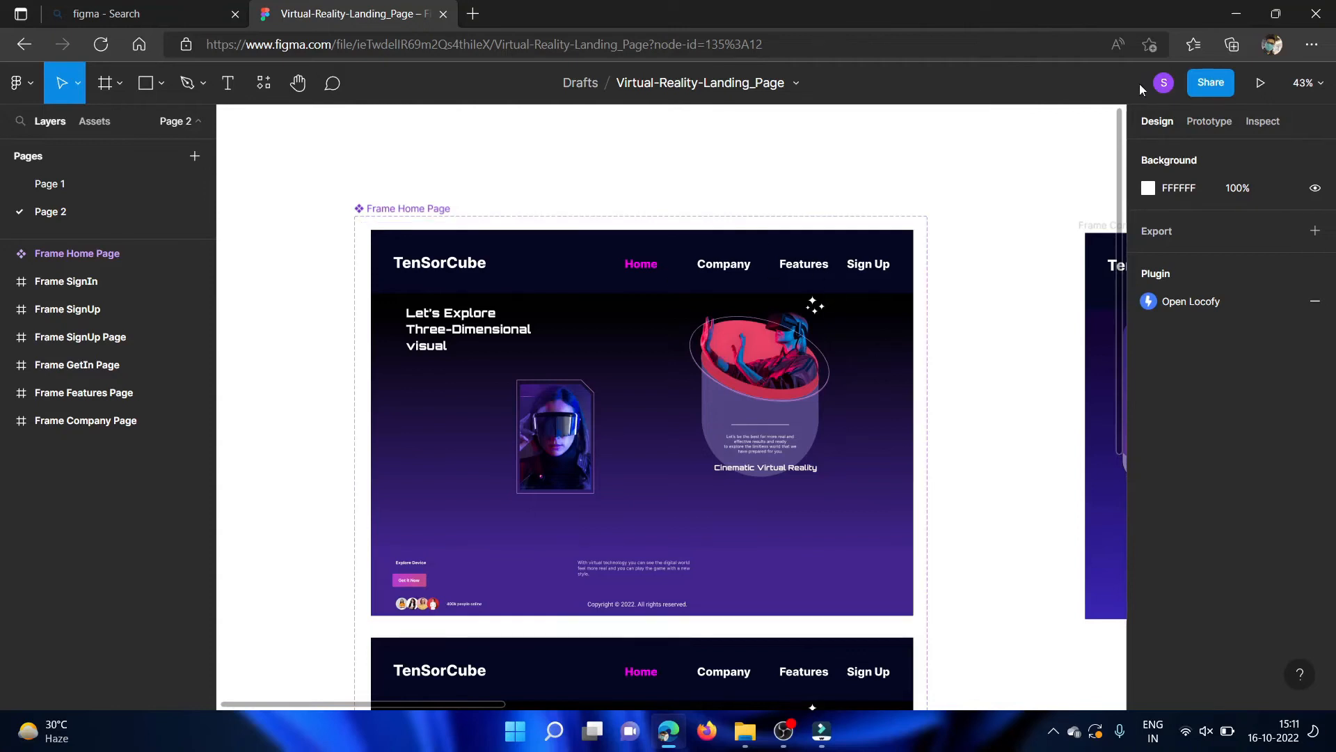
Run the recently used Locofy FREE BETA plugin on the Virtual-Reality-Landing_Page file.
{"action": "left_click", "coordinate": [262, 83]}
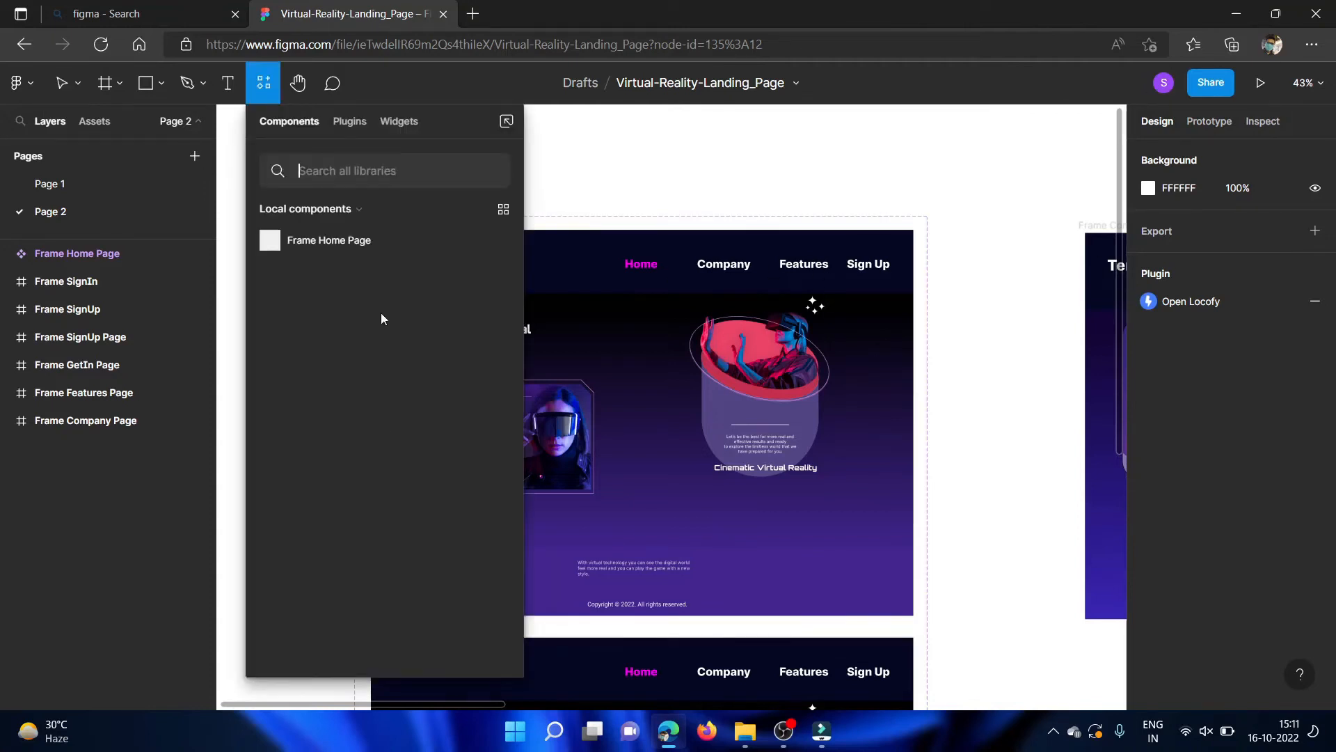
{"action": "left_click", "coordinate": [344, 118]}
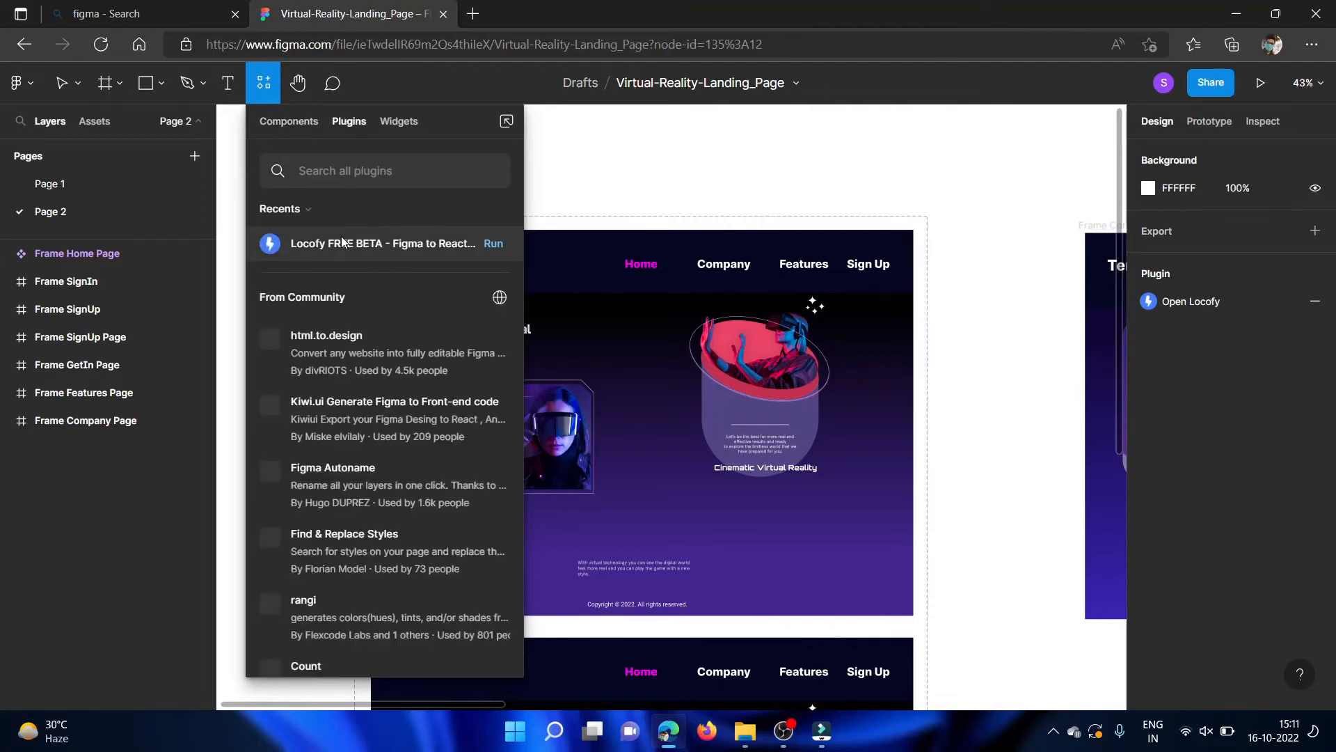
{"action": "left_click", "coordinate": [376, 241]}
{"action": "left_click", "coordinate": [382, 379]}
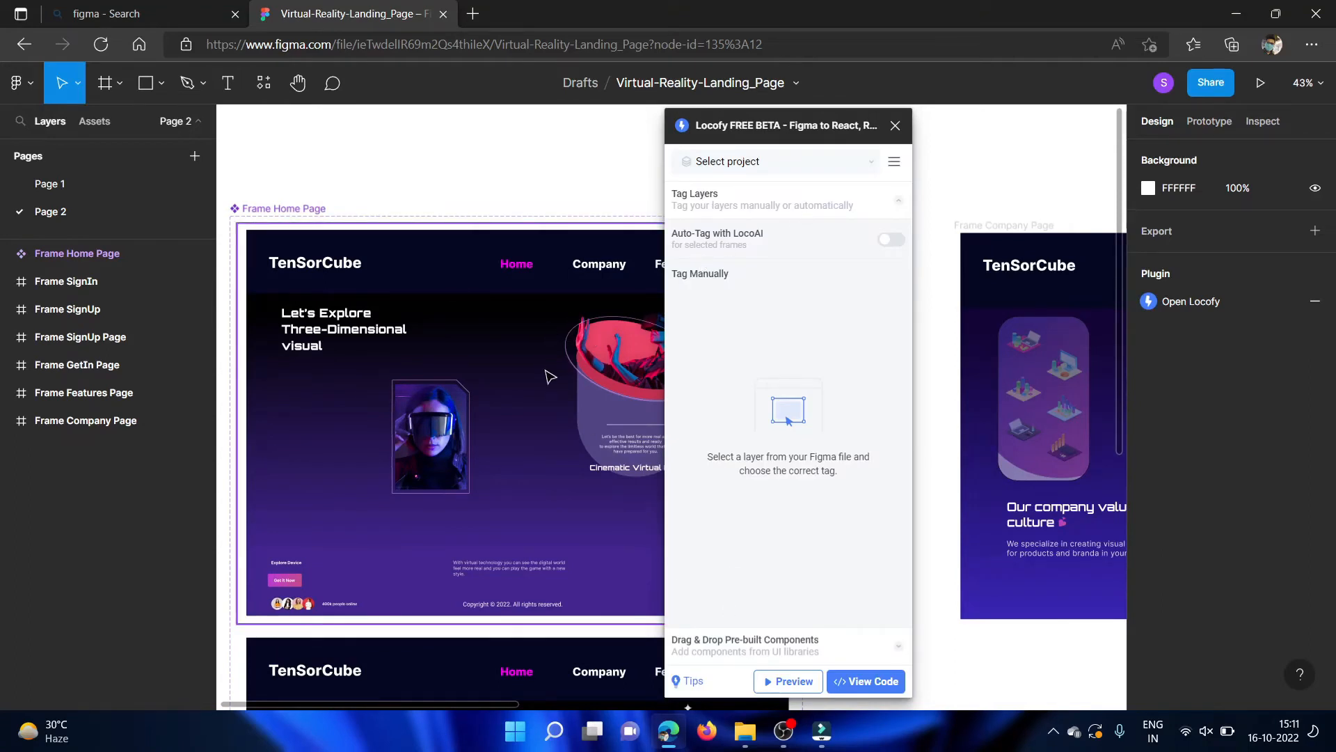
Preview Frame Company Page as live code in the Locofy plugin, and close the preview.
{"action": "left_click", "coordinate": [289, 208]}
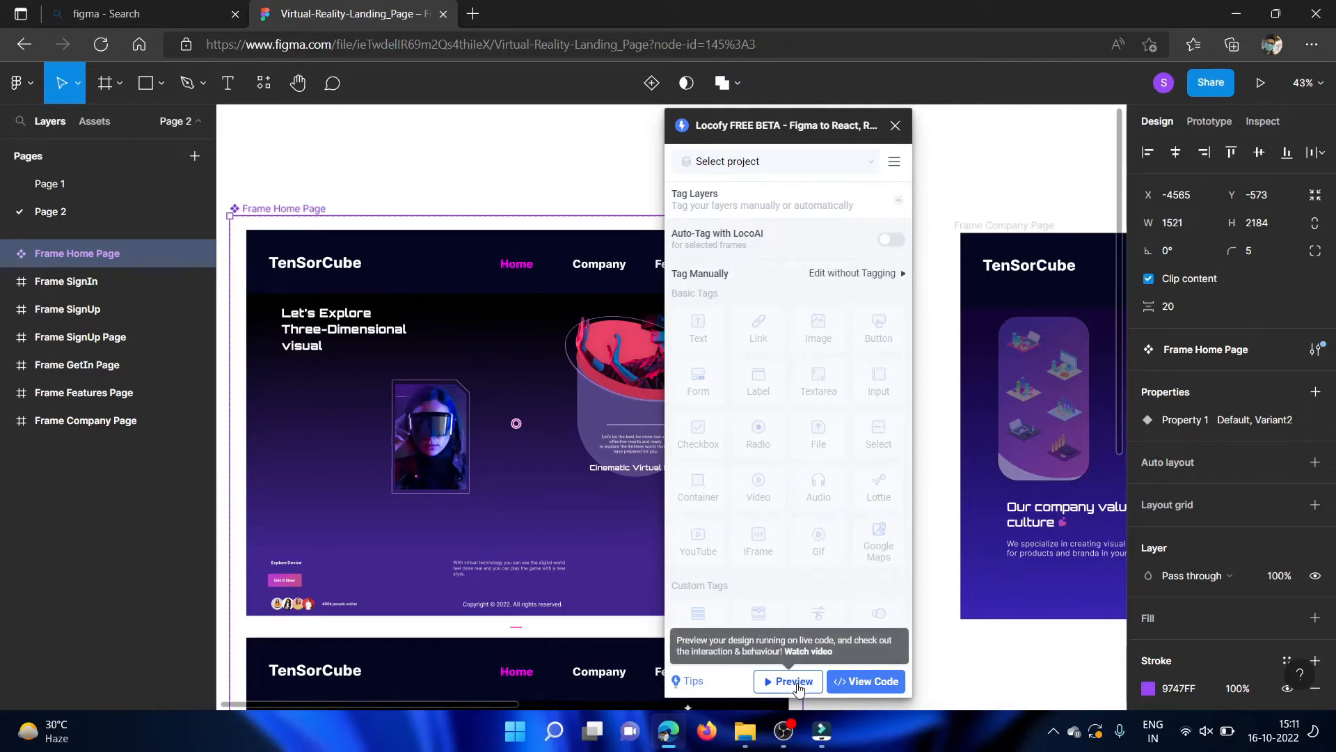
{"action": "left_click", "coordinate": [539, 199]}
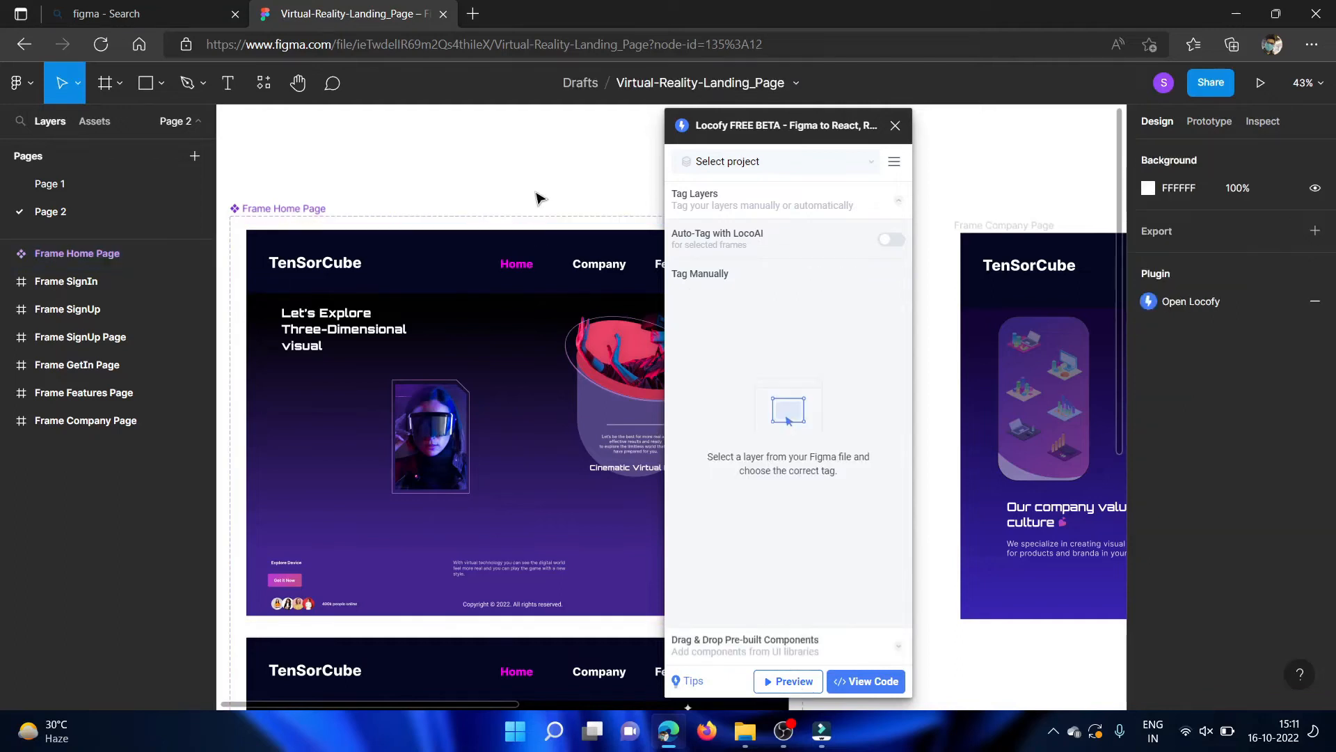
{"action": "scroll", "coordinate": [541, 199], "scroll_direction": "right", "scroll_amount": 10}
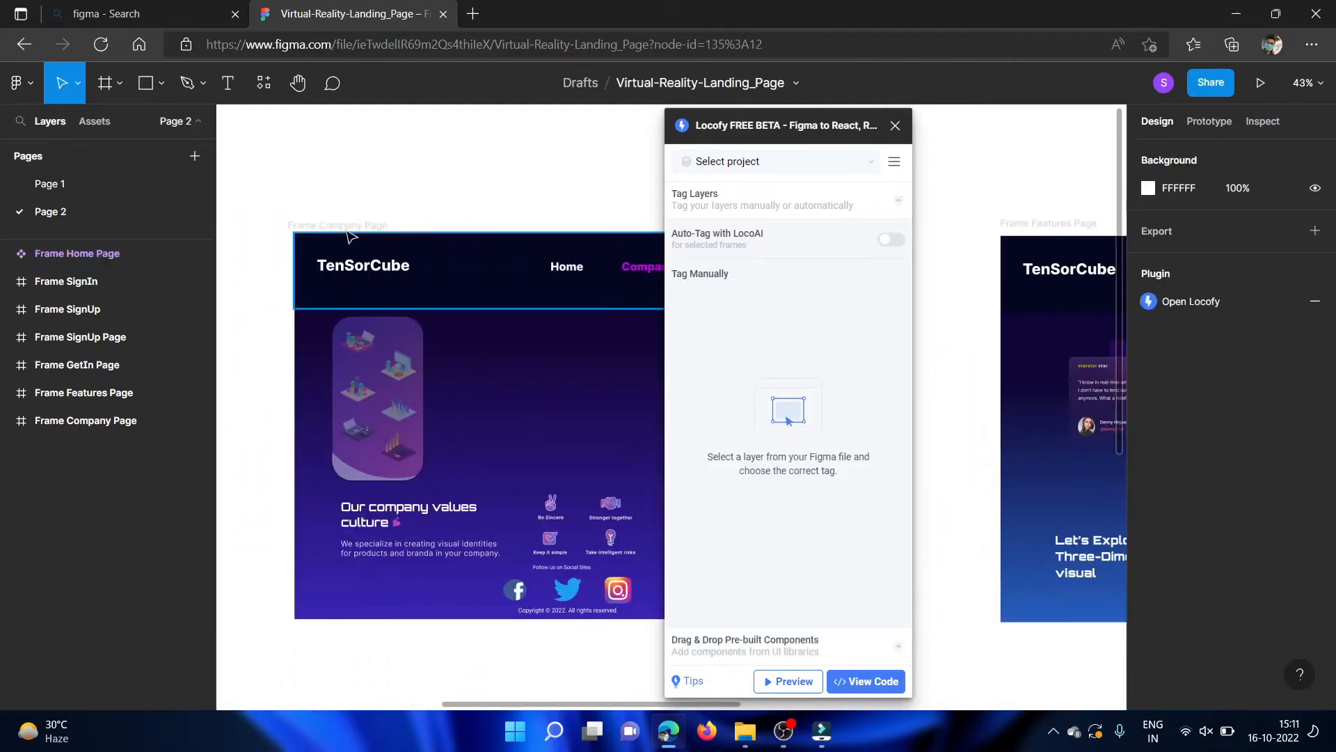
{"action": "left_click", "coordinate": [350, 235]}
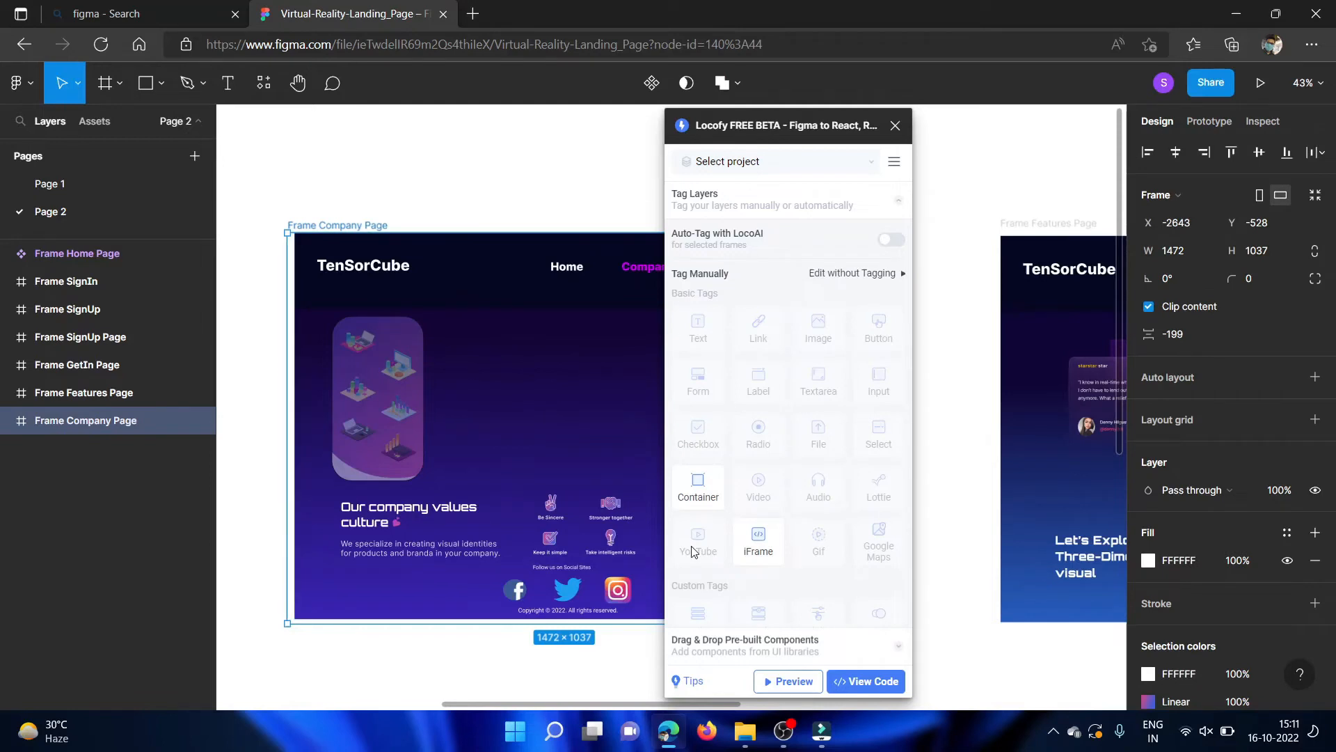
{"action": "left_click", "coordinate": [783, 680]}
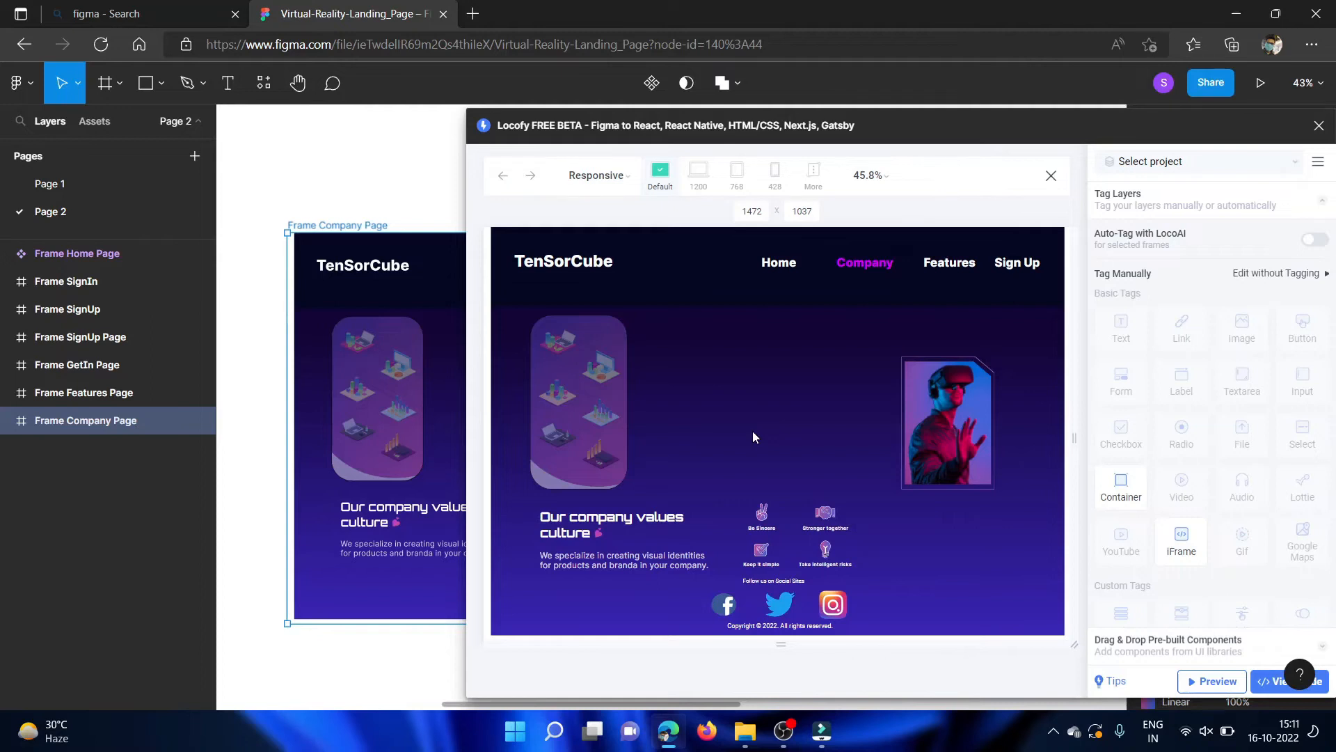
{"action": "left_click", "coordinate": [1049, 180]}
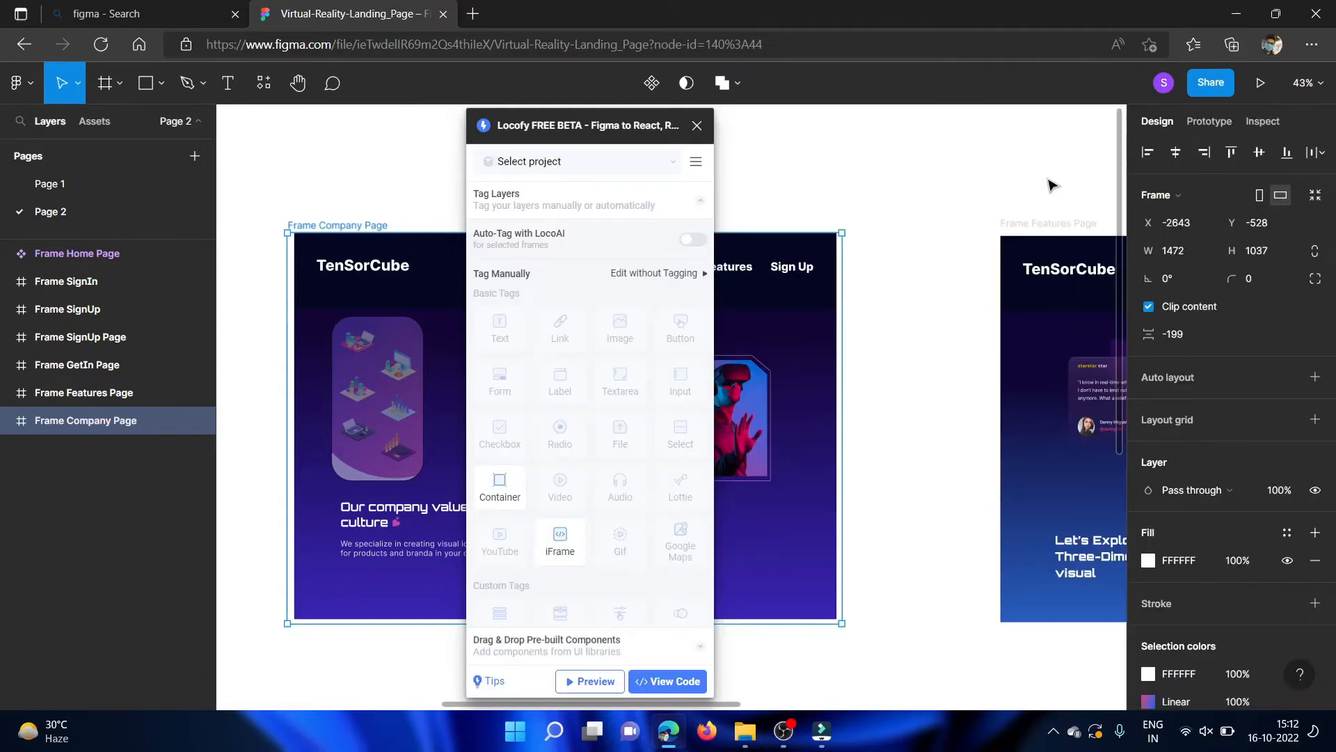
Move the Locofy window aside and select Frame Features Page.
{"action": "left_click_drag", "start_coordinate": [600, 117], "coordinate": [727, 128]}
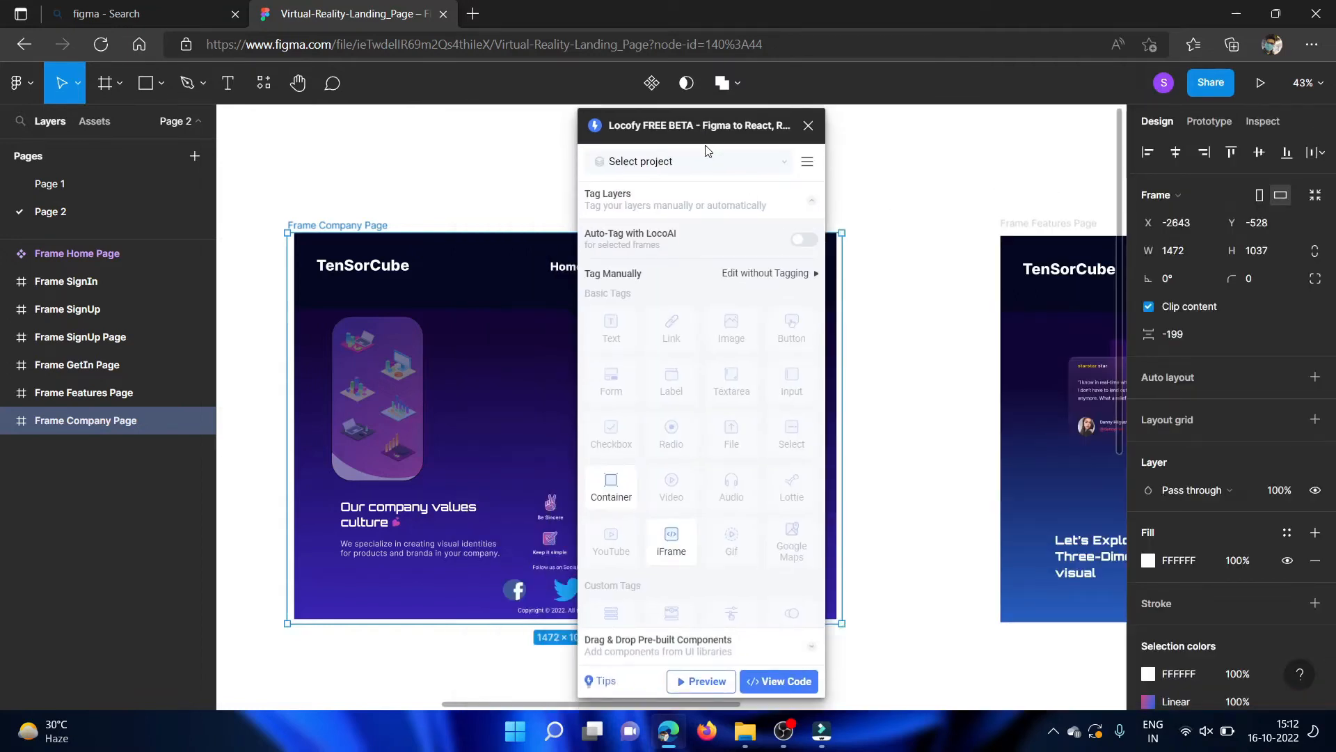
{"action": "scroll", "coordinate": [363, 272], "scroll_direction": "right", "scroll_amount": 10}
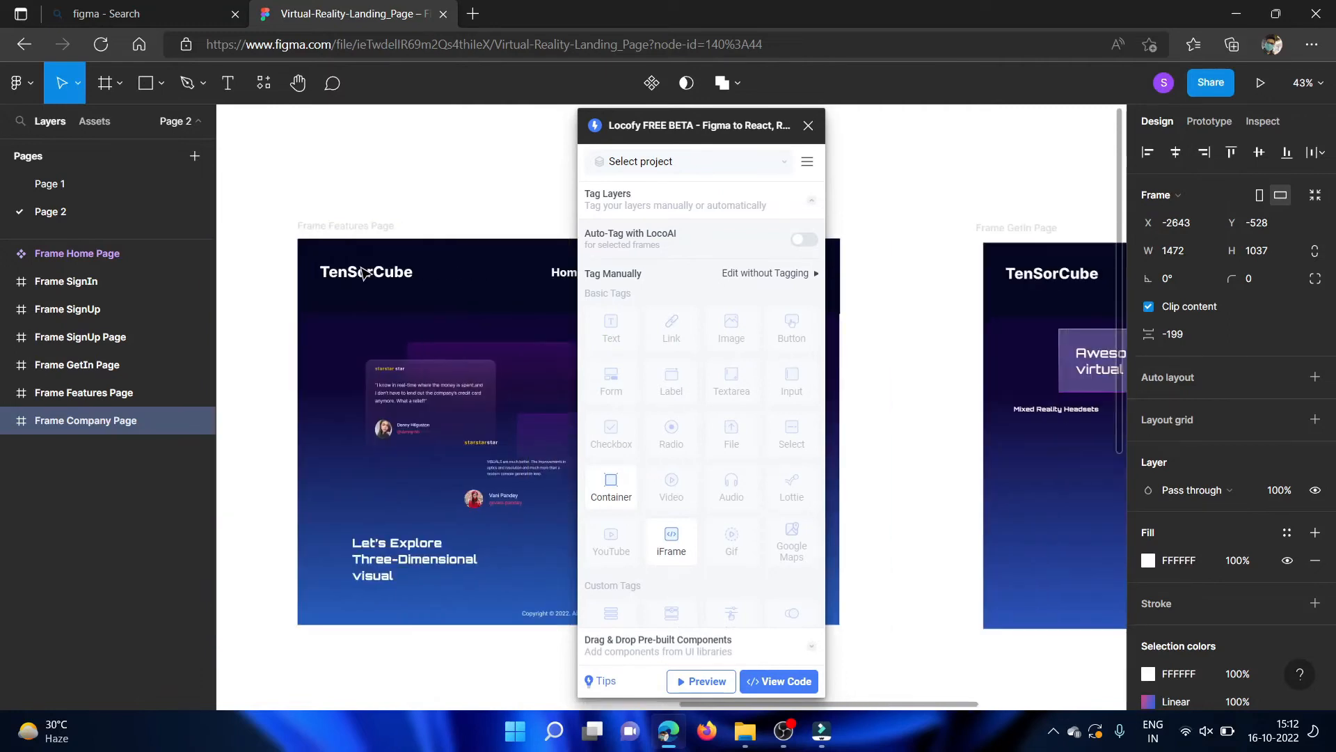
{"action": "left_click", "coordinate": [368, 227]}
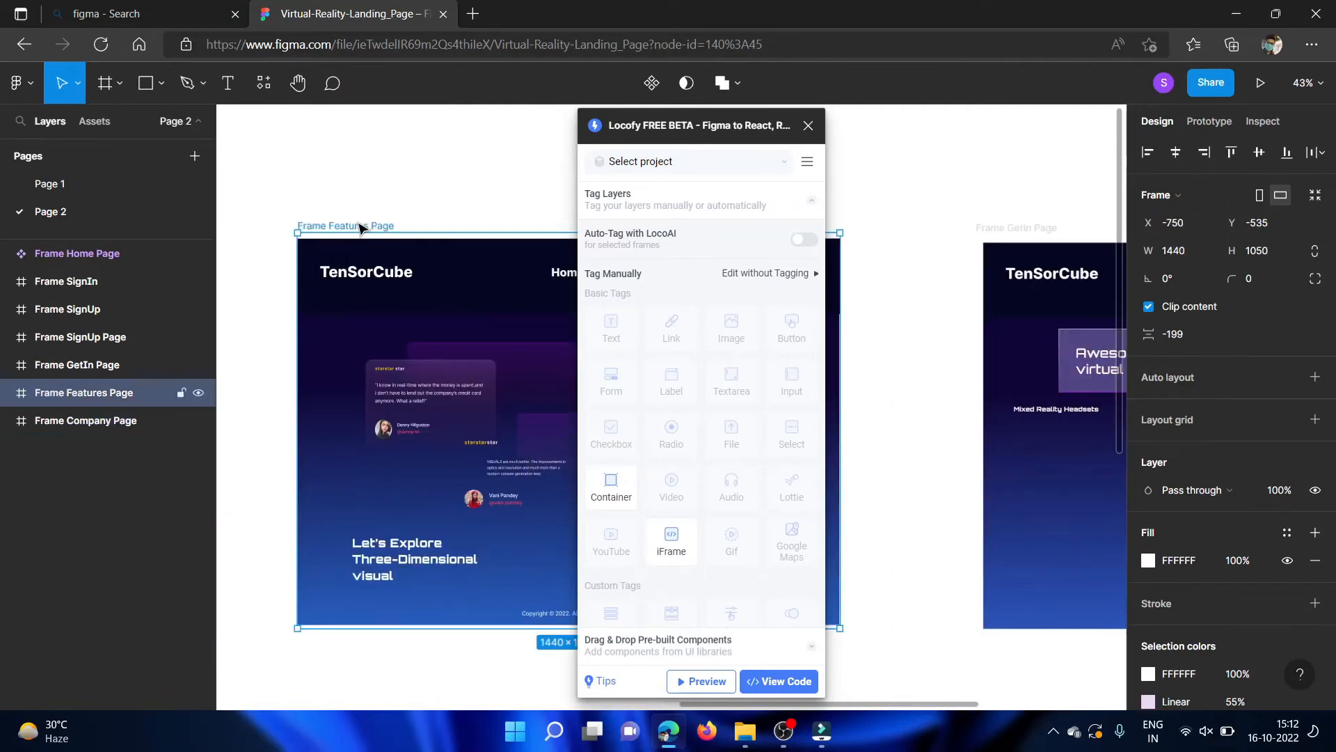
Expand Frame Features Page with its Frame 3 and Desktop - 3 groups and review their nested layers.
{"action": "left_click", "coordinate": [7, 393]}
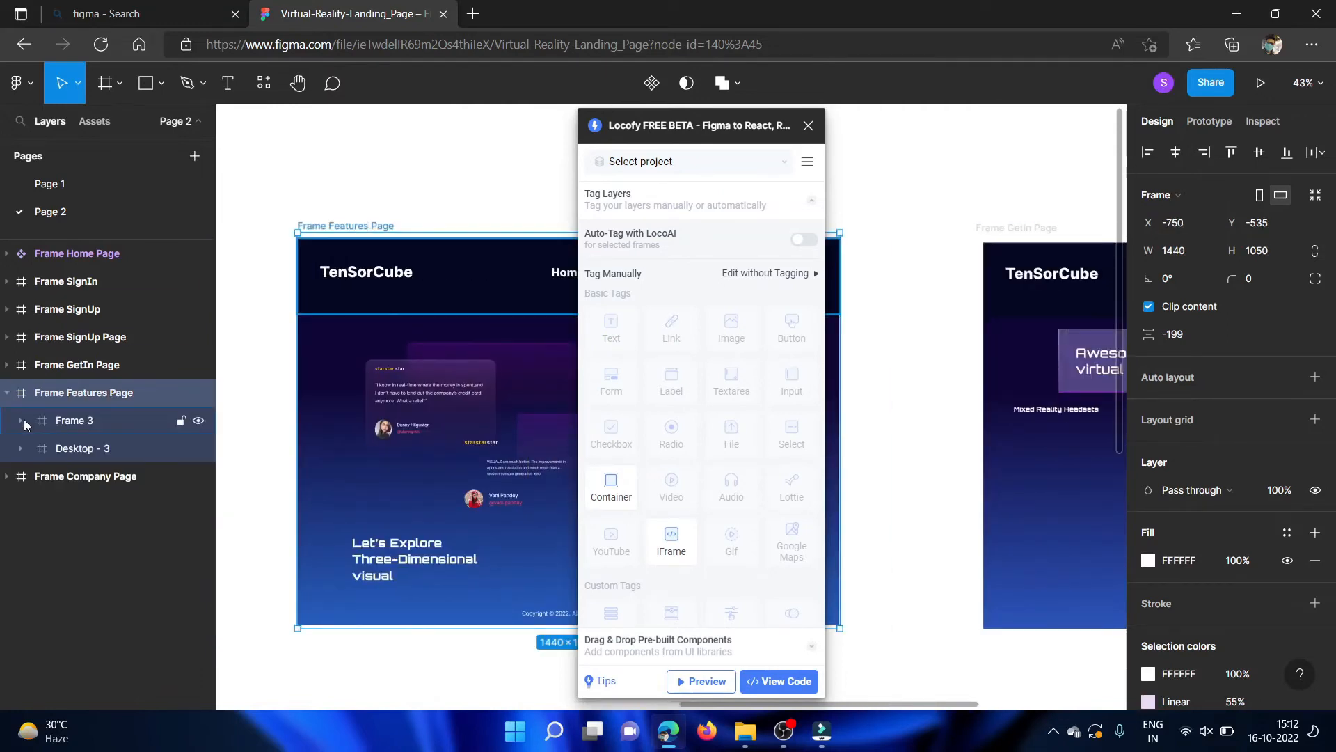
{"action": "left_click", "coordinate": [22, 419]}
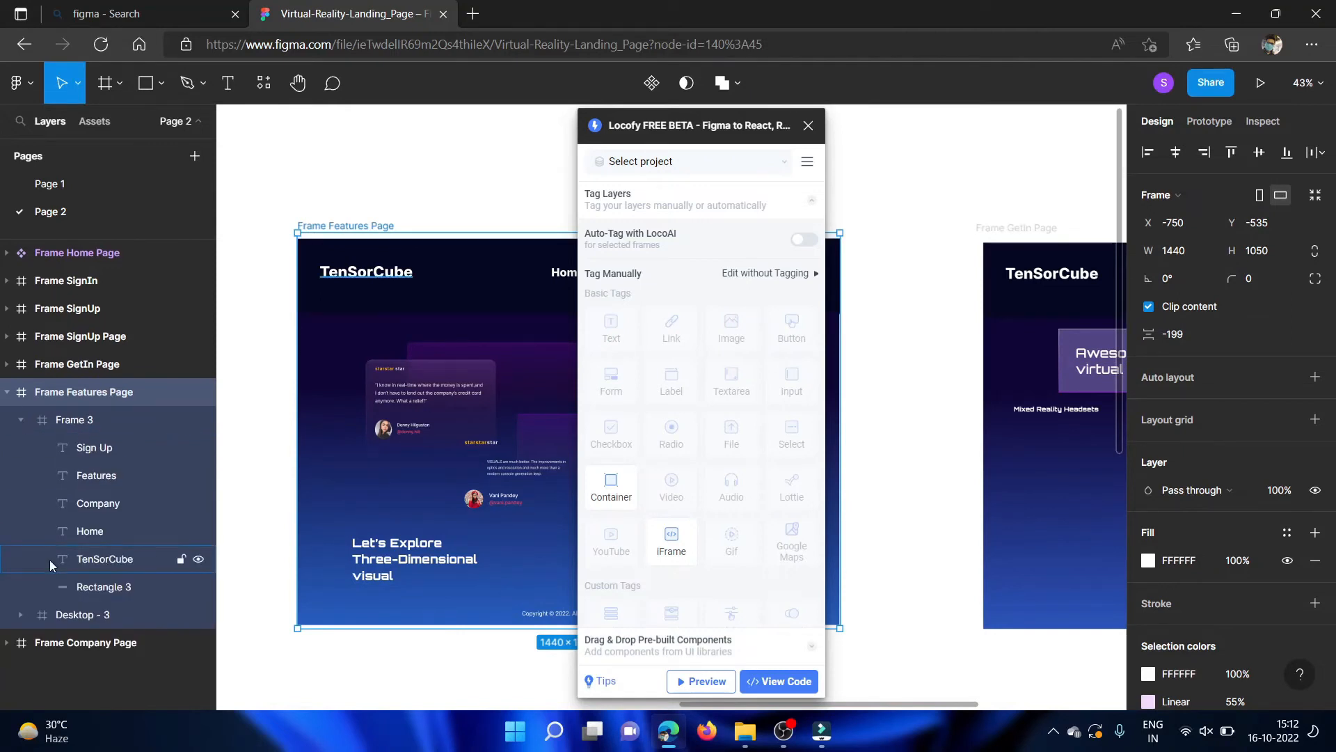
{"action": "left_click", "coordinate": [22, 615]}
{"action": "scroll", "coordinate": [69, 599], "scroll_direction": "down", "scroll_amount": 3}
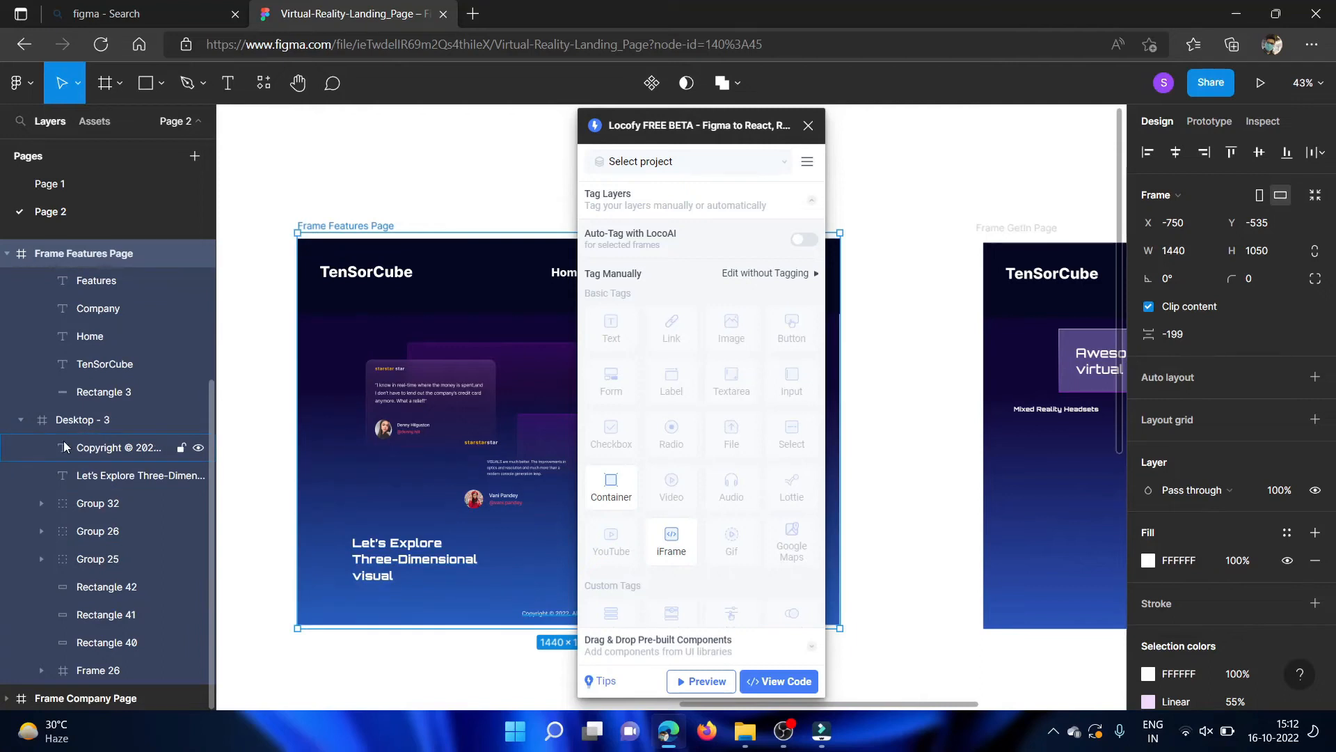
{"action": "scroll", "coordinate": [65, 339], "scroll_direction": "up", "scroll_amount": 2}
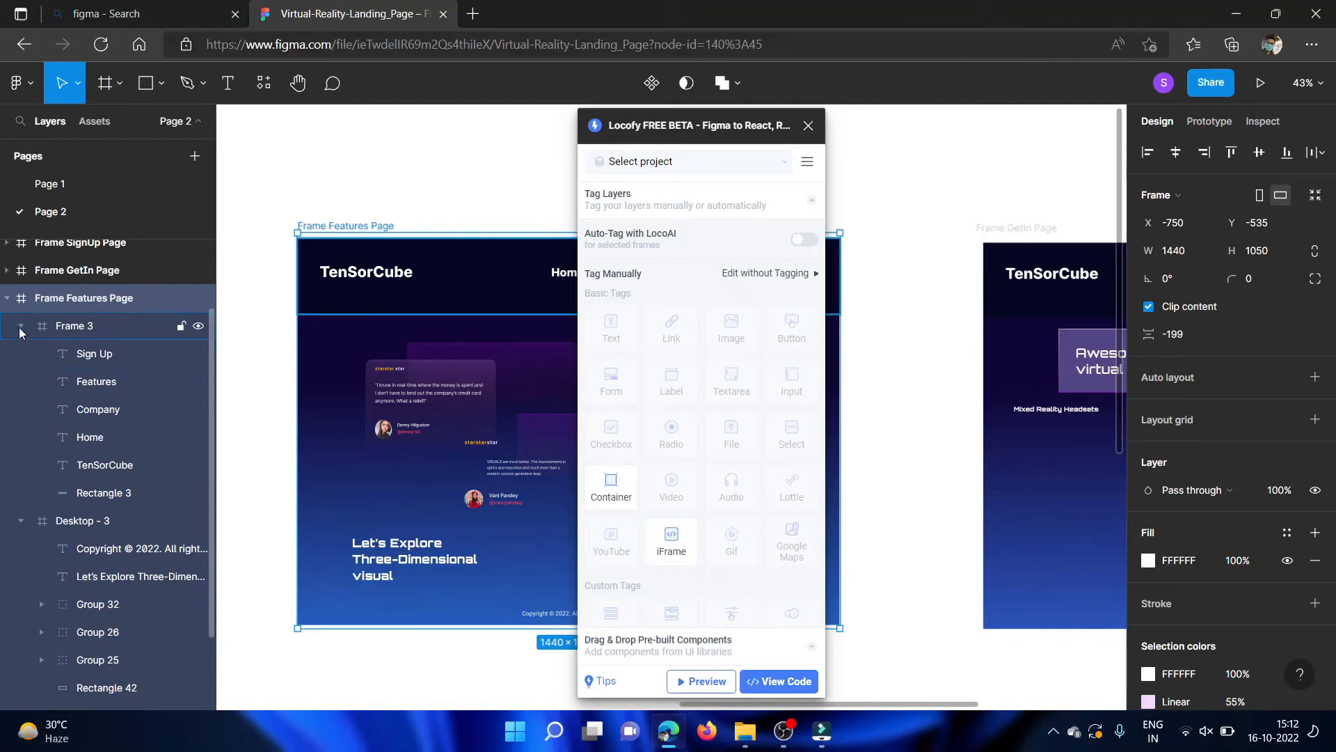
{"action": "scroll", "coordinate": [83, 514], "scroll_direction": "down", "scroll_amount": 2}
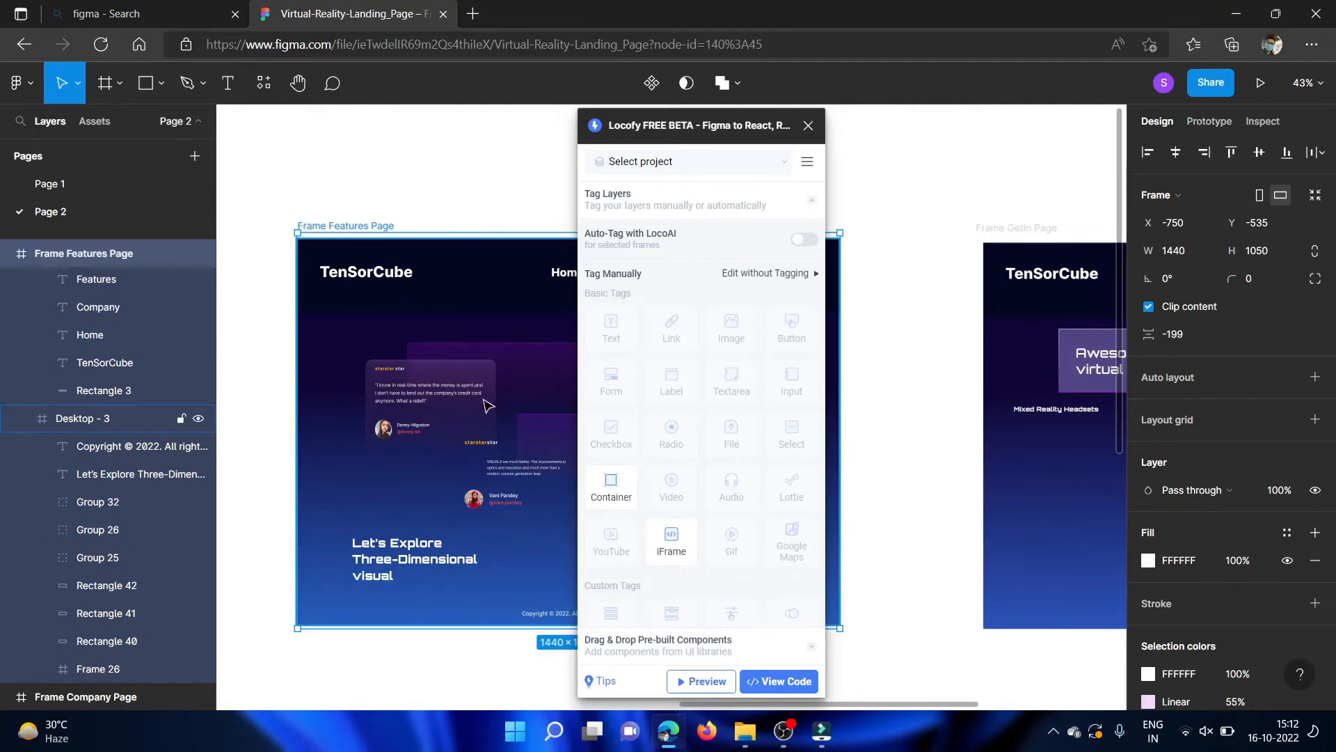
{"action": "scroll", "coordinate": [487, 406], "scroll_direction": "right", "scroll_amount": 3}
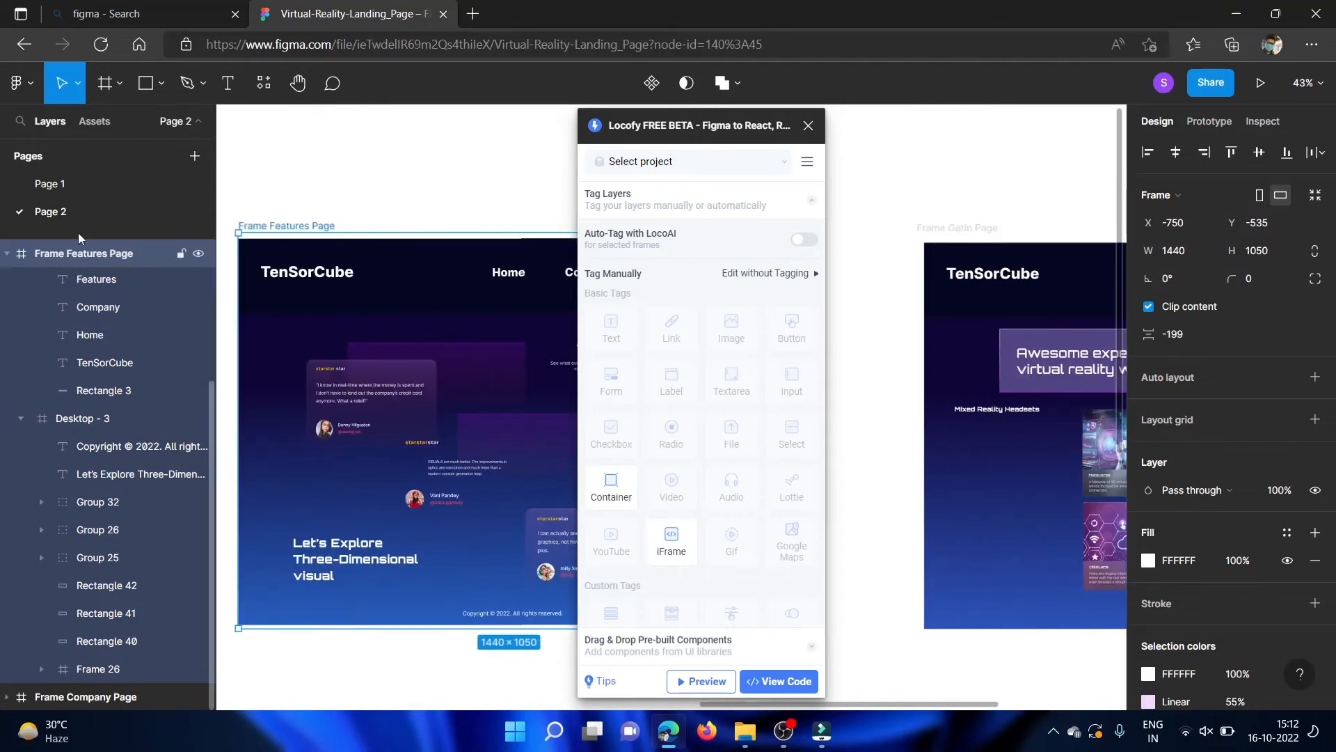
Collapse Frame 3, Desktop - 3 and the parent Frame Features Page in the layer list.
{"action": "scroll", "coordinate": [123, 379], "scroll_direction": "up", "scroll_amount": 2}
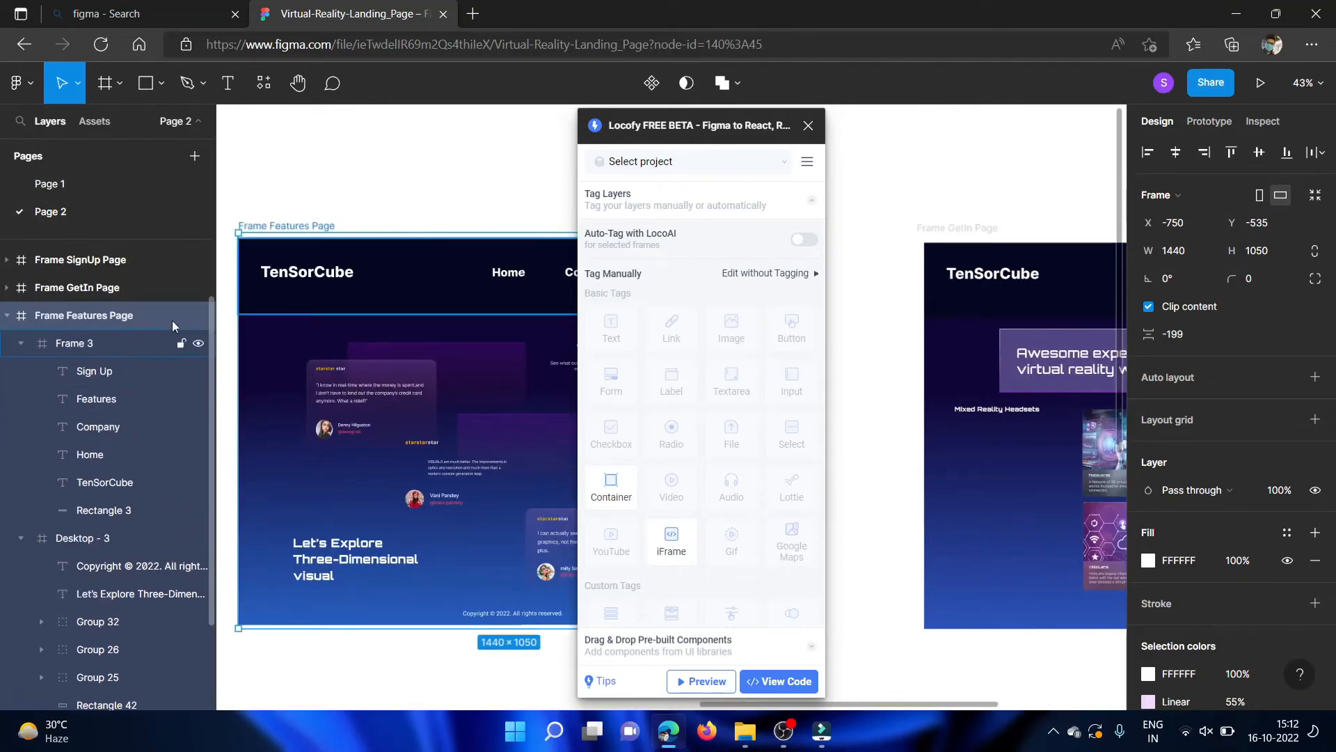
{"action": "left_click", "coordinate": [22, 341]}
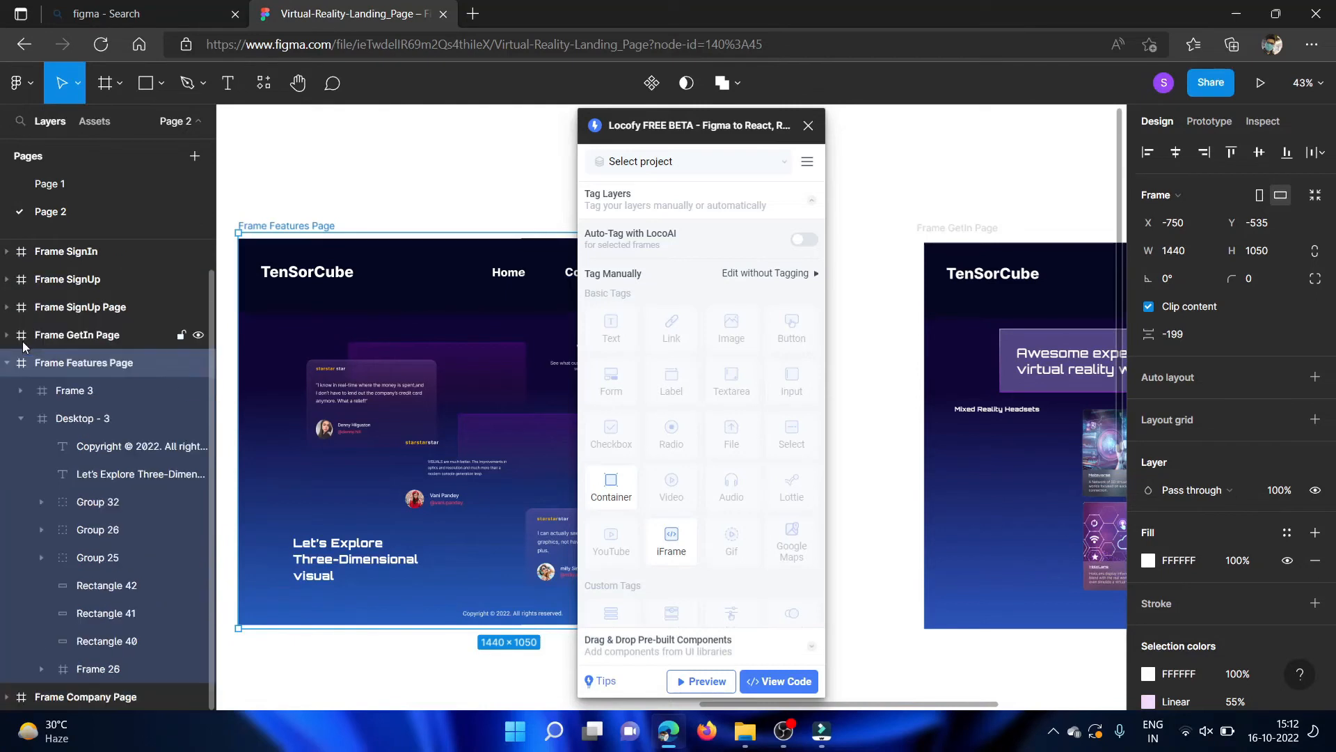
{"action": "left_click", "coordinate": [22, 419]}
{"action": "left_click", "coordinate": [8, 393]}
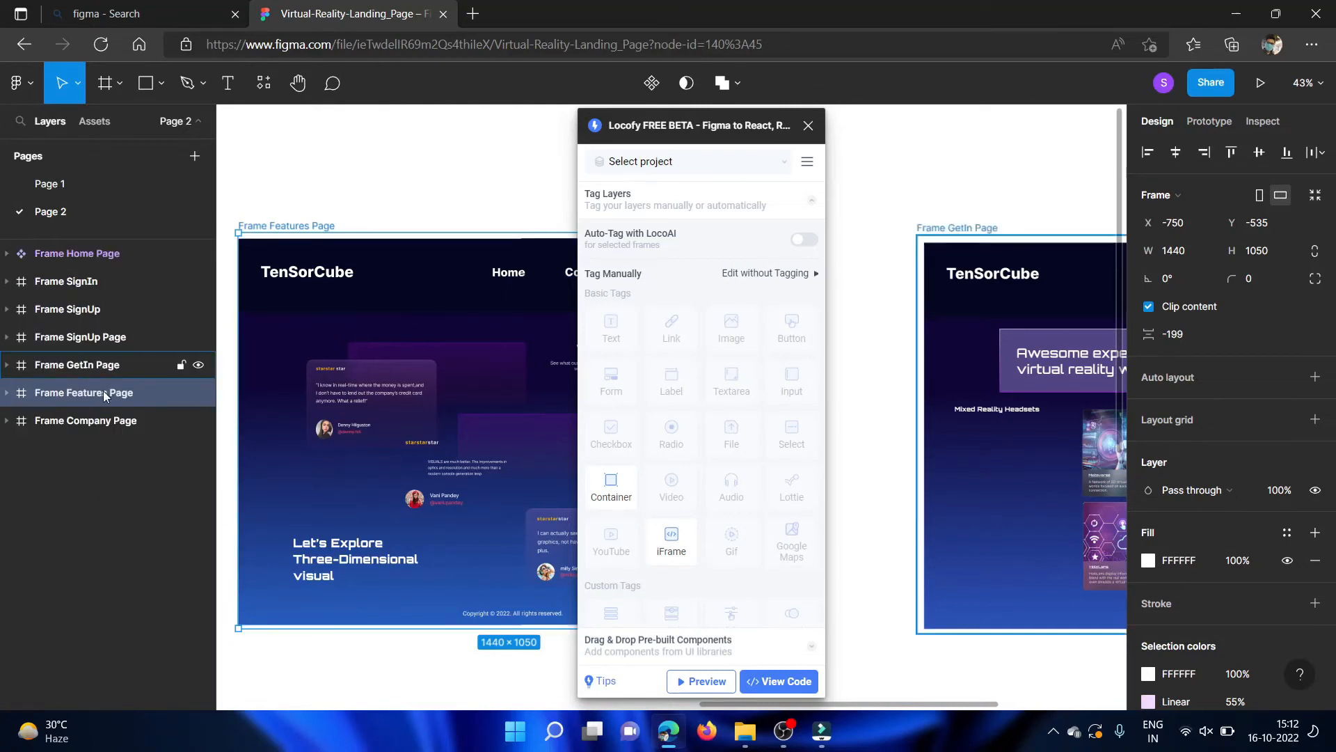
Select Frame SignUp and look over all the page frames on the Page 2 canvas.
{"action": "left_click", "coordinate": [83, 299]}
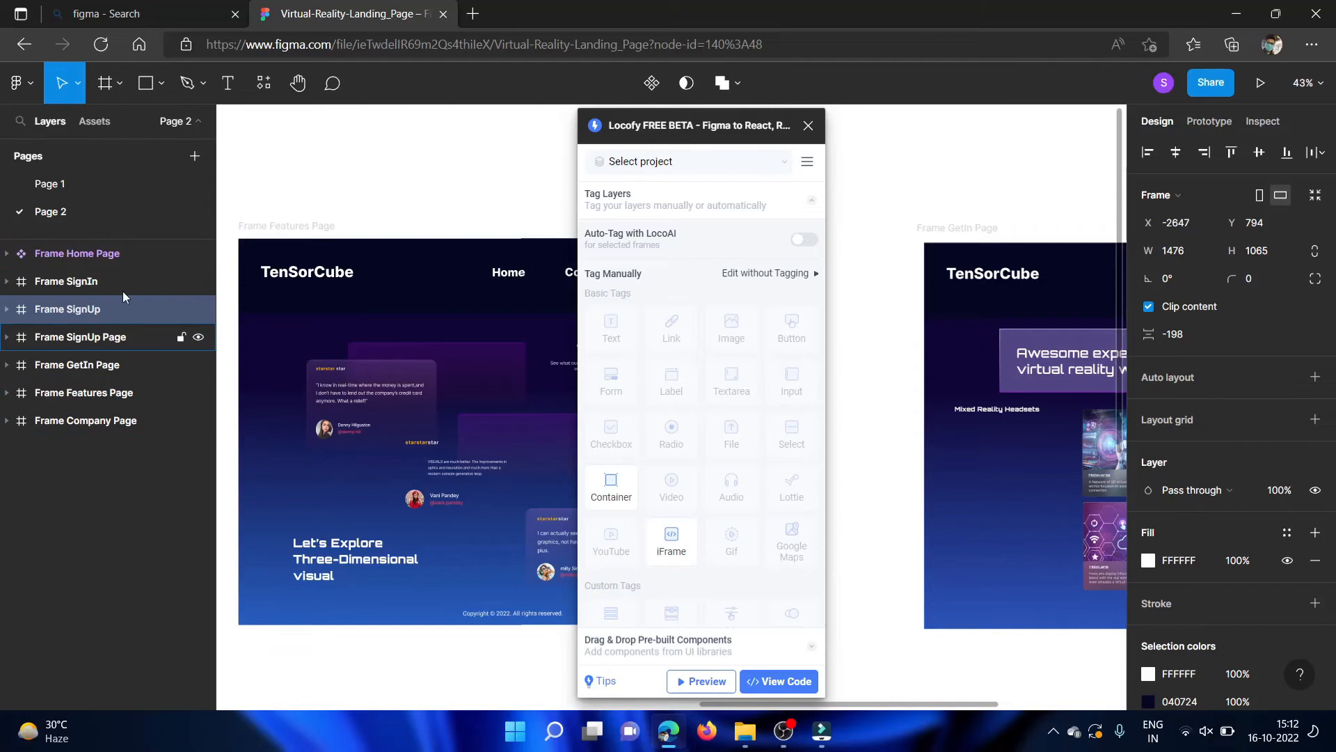
{"action": "scroll", "coordinate": [402, 344], "scroll_direction": "down", "scroll_amount": 6}
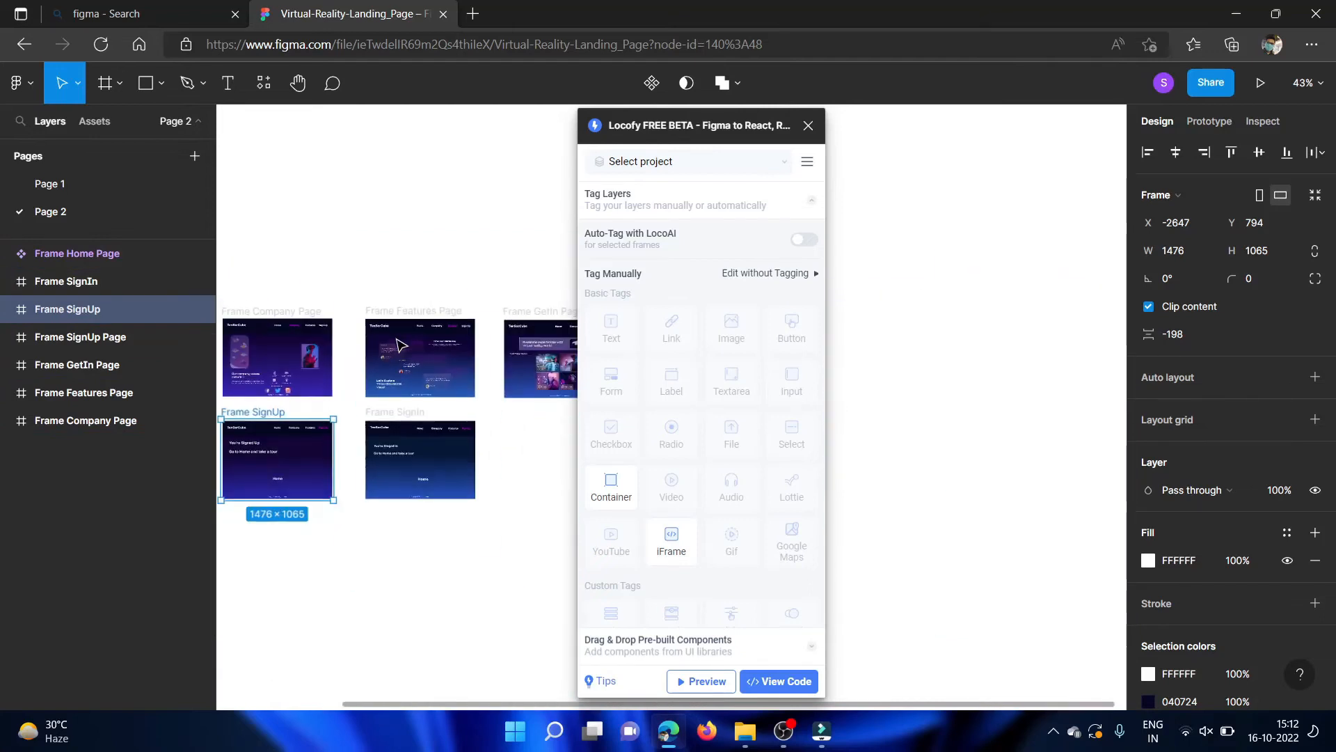
{"action": "scroll", "coordinate": [402, 345], "scroll_direction": "up", "scroll_amount": 5}
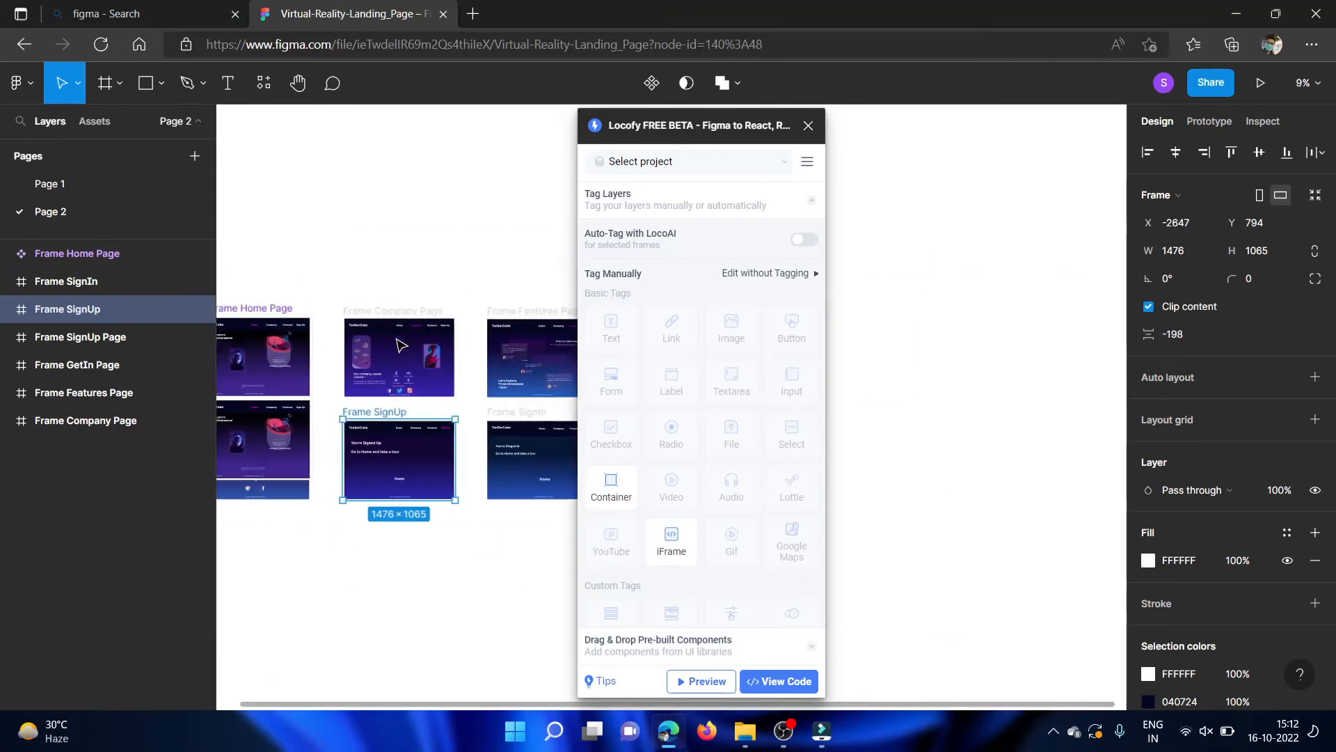
{"action": "scroll", "coordinate": [401, 345], "scroll_direction": "down", "scroll_amount": 1}
{"action": "scroll", "coordinate": [418, 433], "scroll_direction": "down", "scroll_amount": 1}
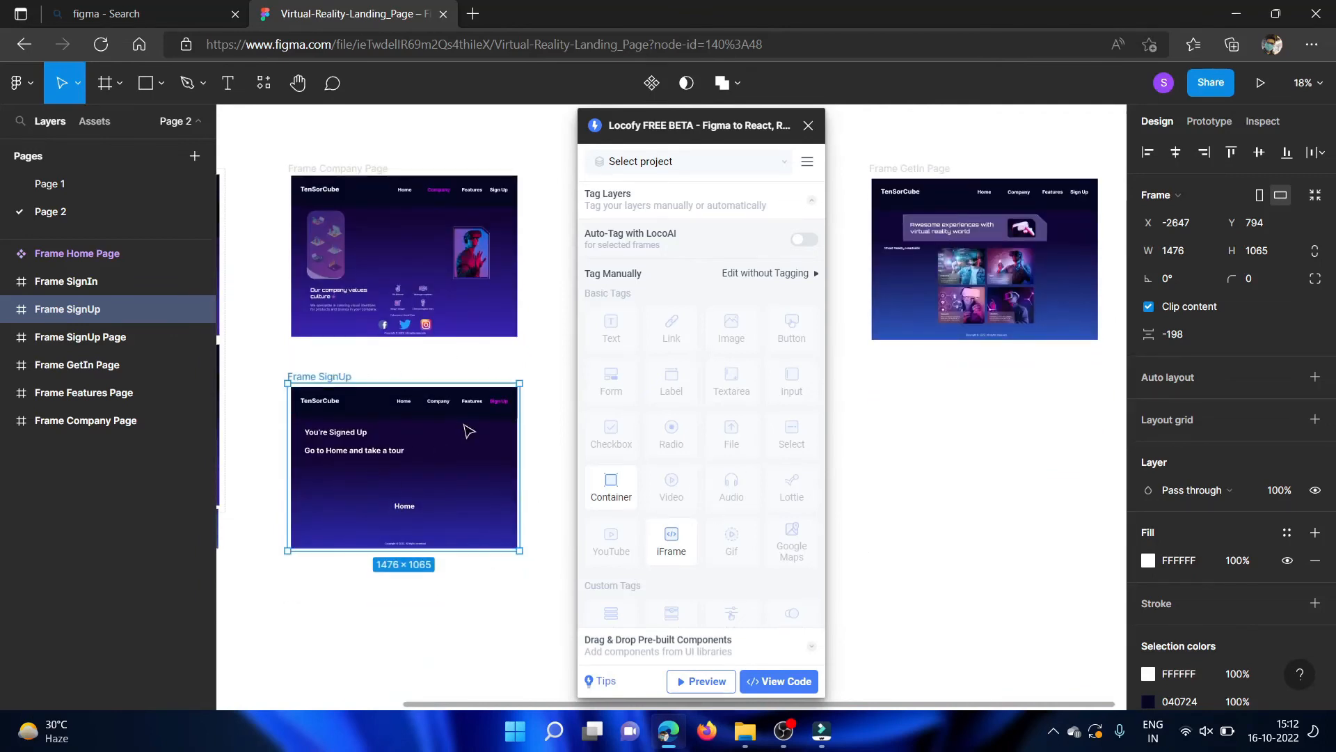
{"action": "scroll", "coordinate": [467, 435], "scroll_direction": "left", "scroll_amount": 4}
{"action": "scroll", "coordinate": [467, 435], "scroll_direction": "up", "scroll_amount": 2}
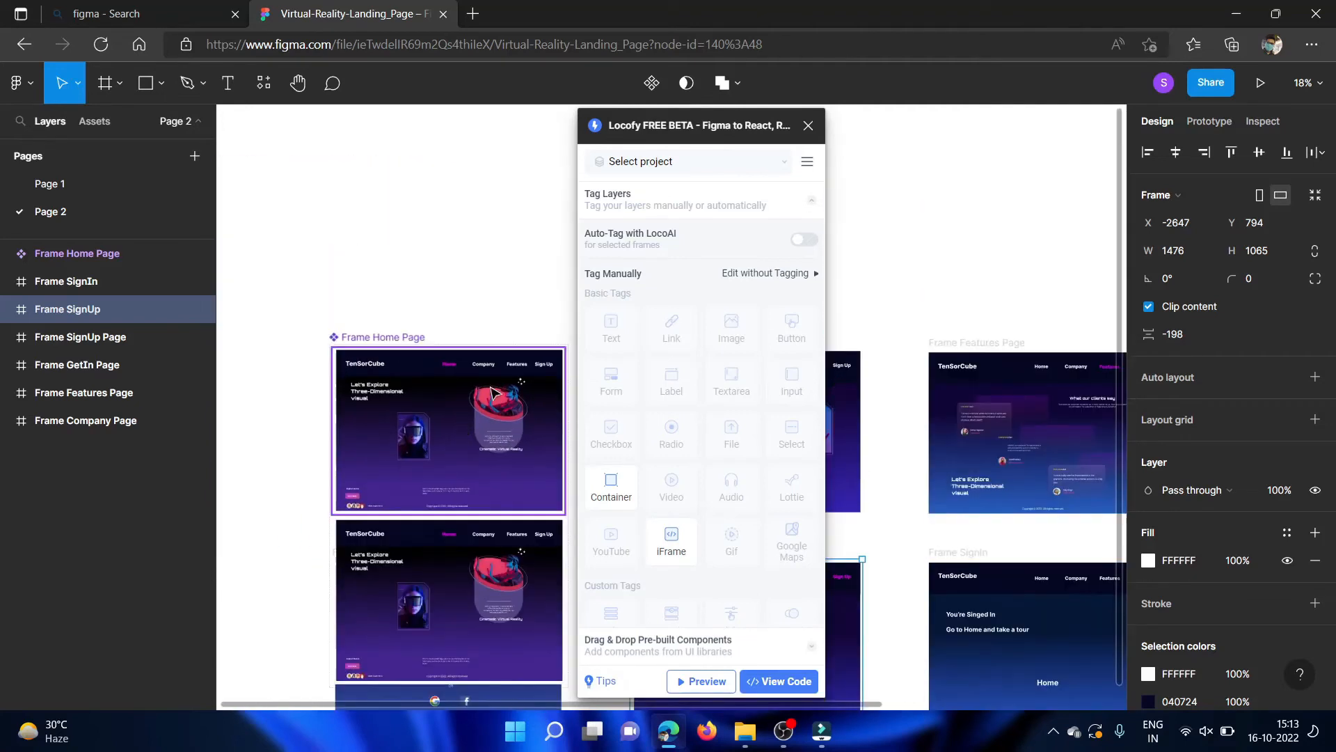
Open Locofy's View Code in Builder settings and choose all frames for syncing.
{"action": "left_click", "coordinate": [769, 684]}
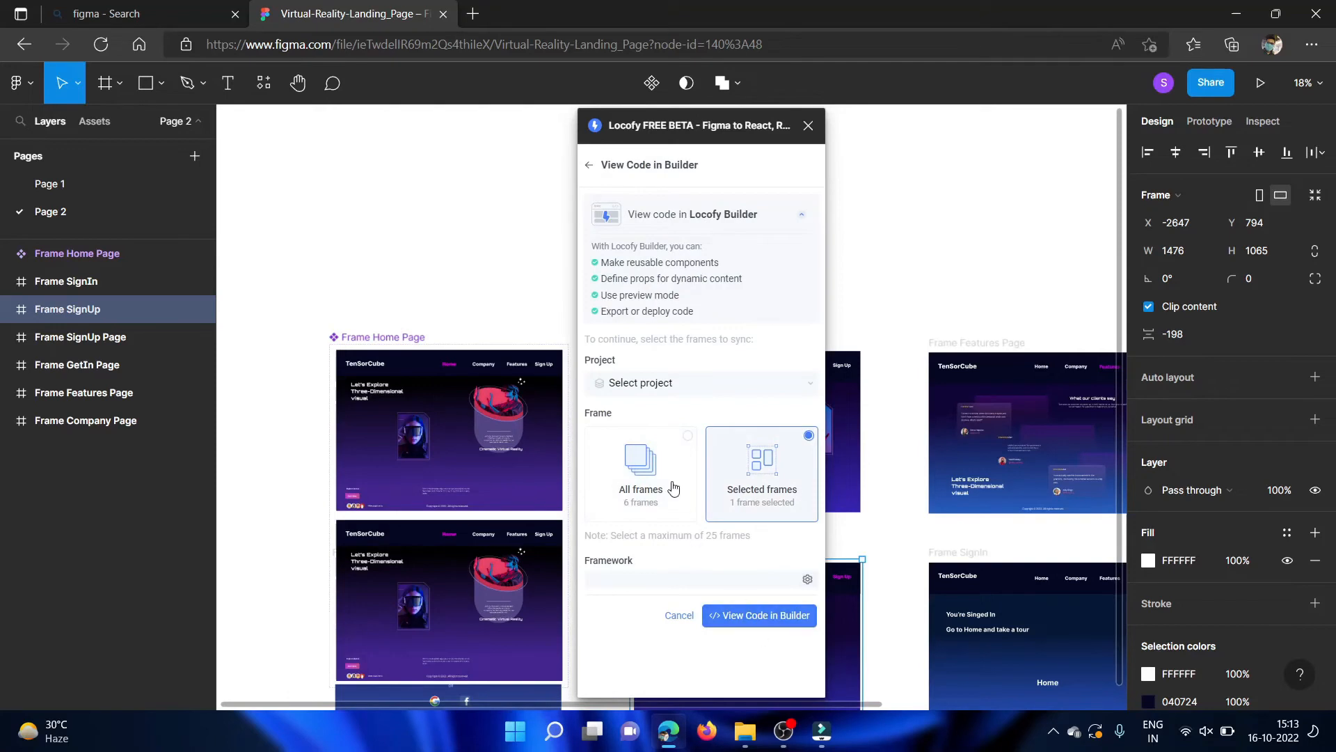
{"action": "left_click", "coordinate": [633, 465]}
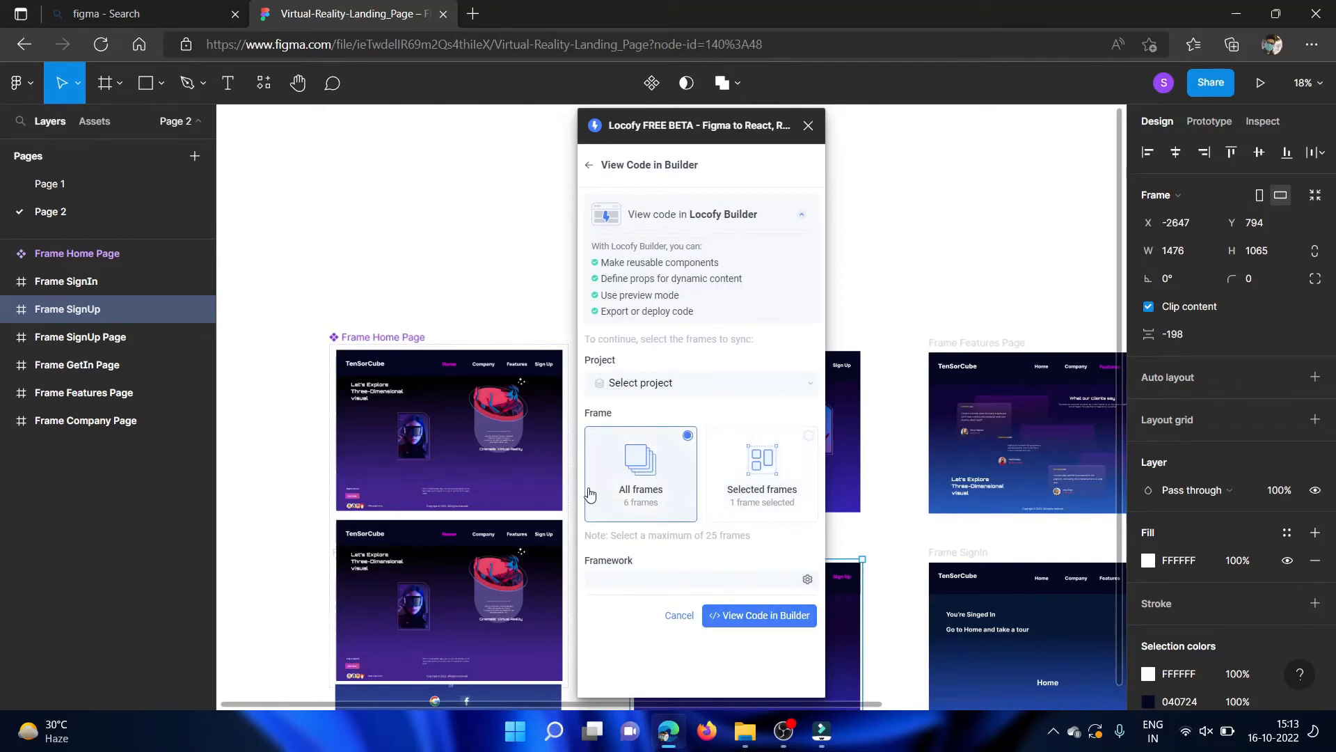
{"action": "scroll", "coordinate": [425, 321], "scroll_direction": "down", "scroll_amount": 3}
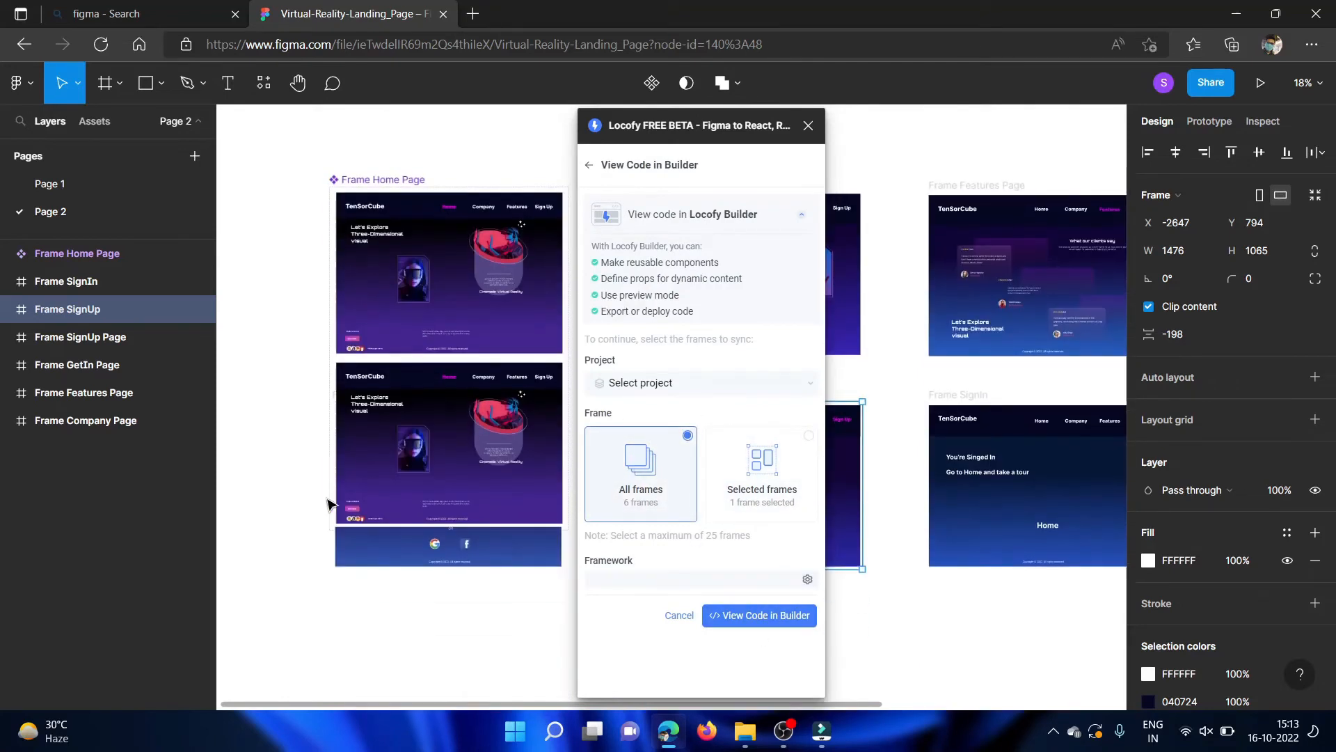
{"action": "left_click", "coordinate": [376, 477]}
{"action": "left_click_drag", "start_coordinate": [376, 477], "coordinate": [402, 495]}
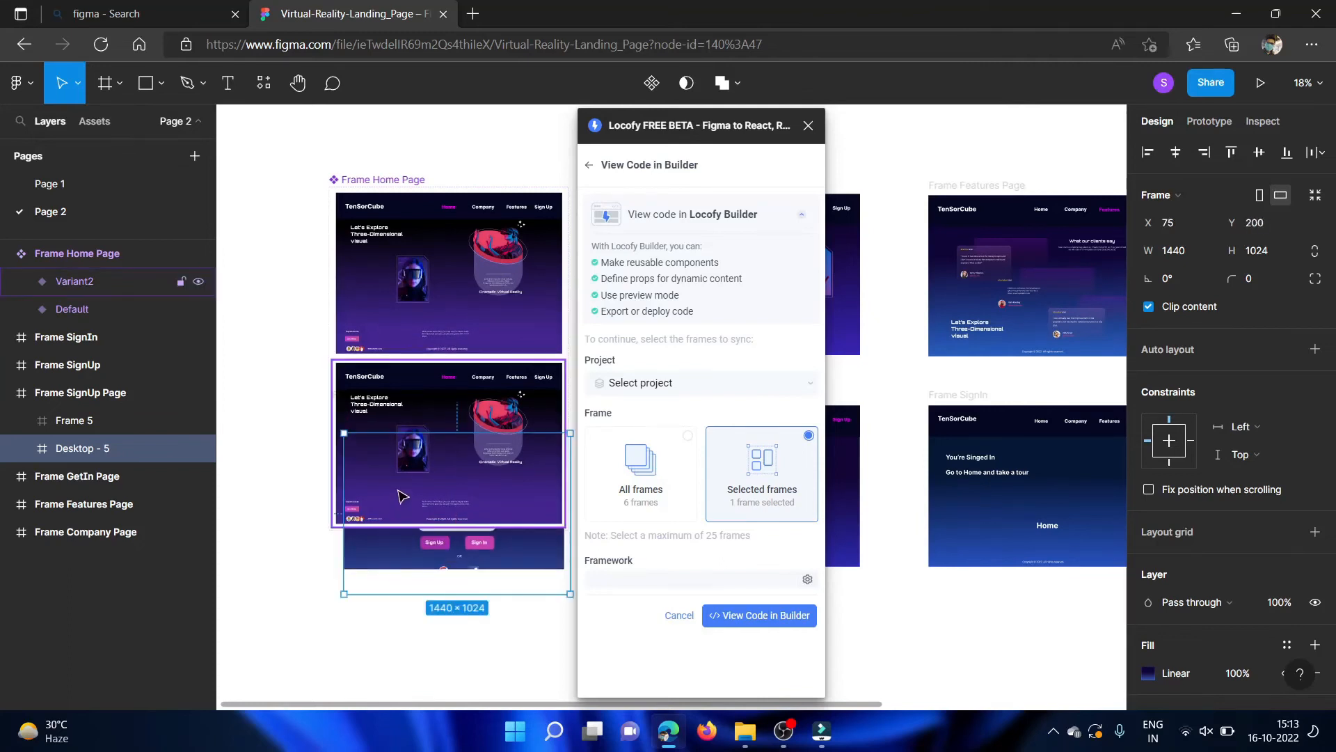
{"action": "key", "text": "ctrl+z"}
{"action": "key", "text": "ctrl+z"}
{"action": "key", "text": "ctrl+z"}
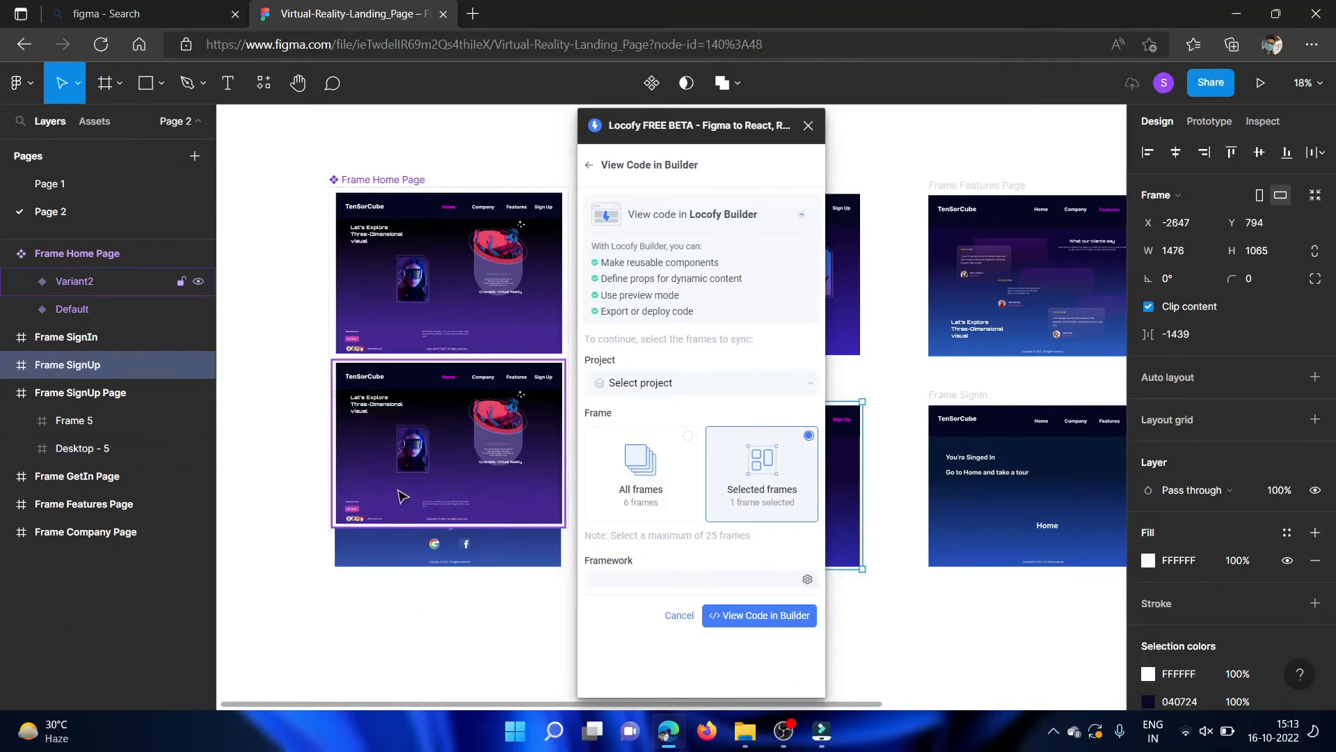
Collapse Frame SignUp Page, then request the Builder code for all frames, ignoring the recommendation to tag untagged layers.
{"action": "left_click", "coordinate": [9, 393]}
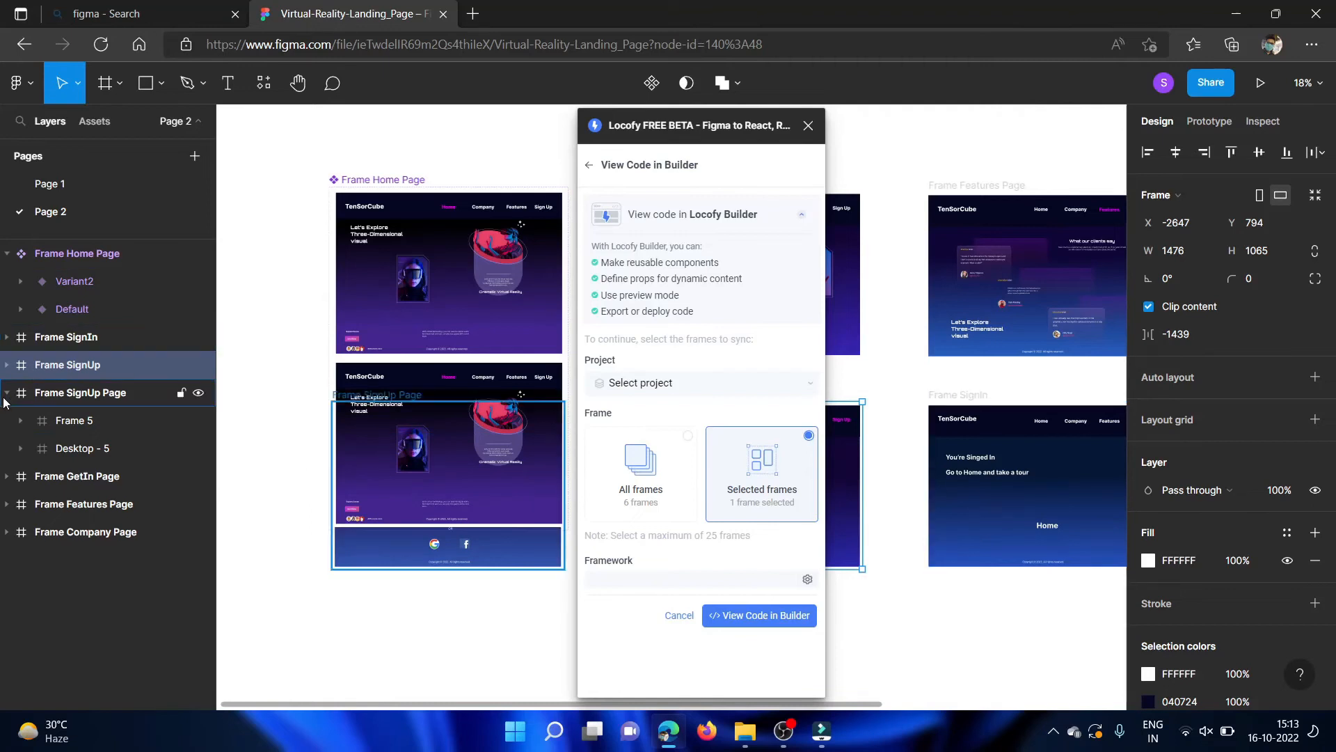
{"action": "left_click", "coordinate": [666, 479]}
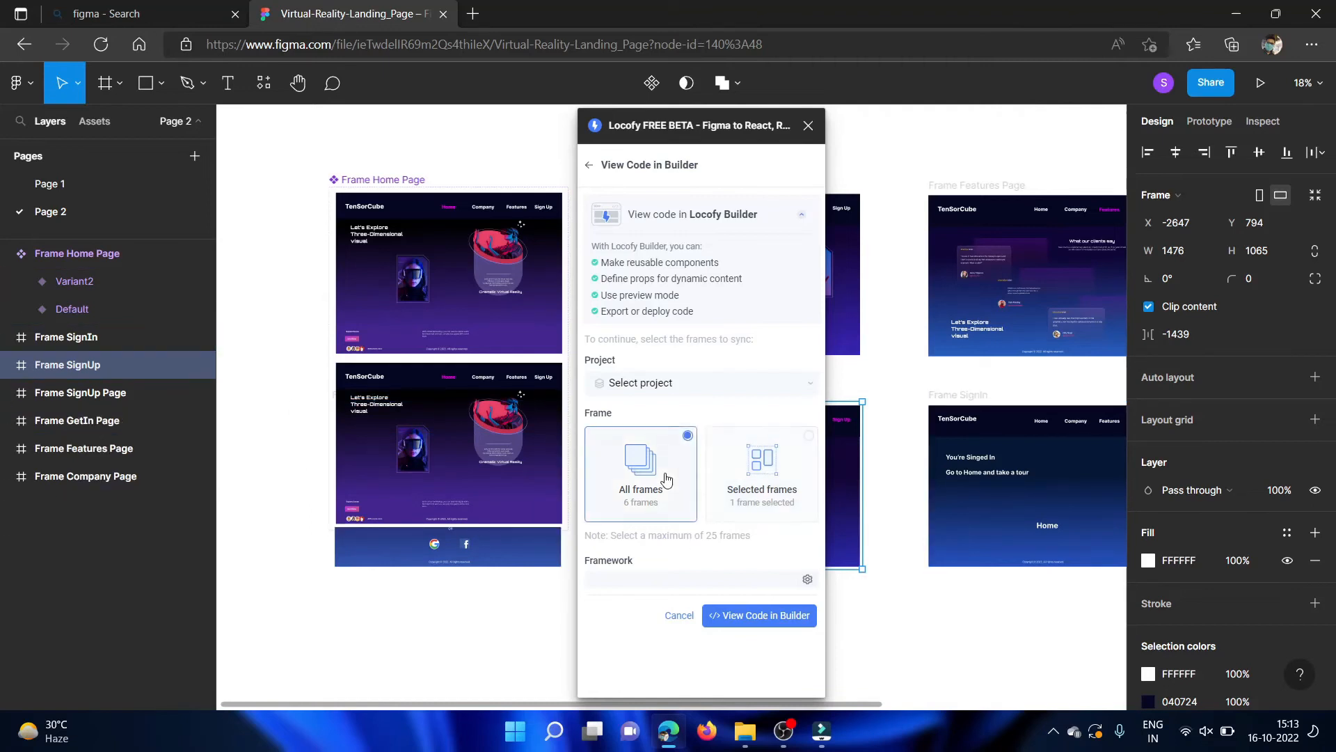
{"action": "left_click", "coordinate": [752, 626]}
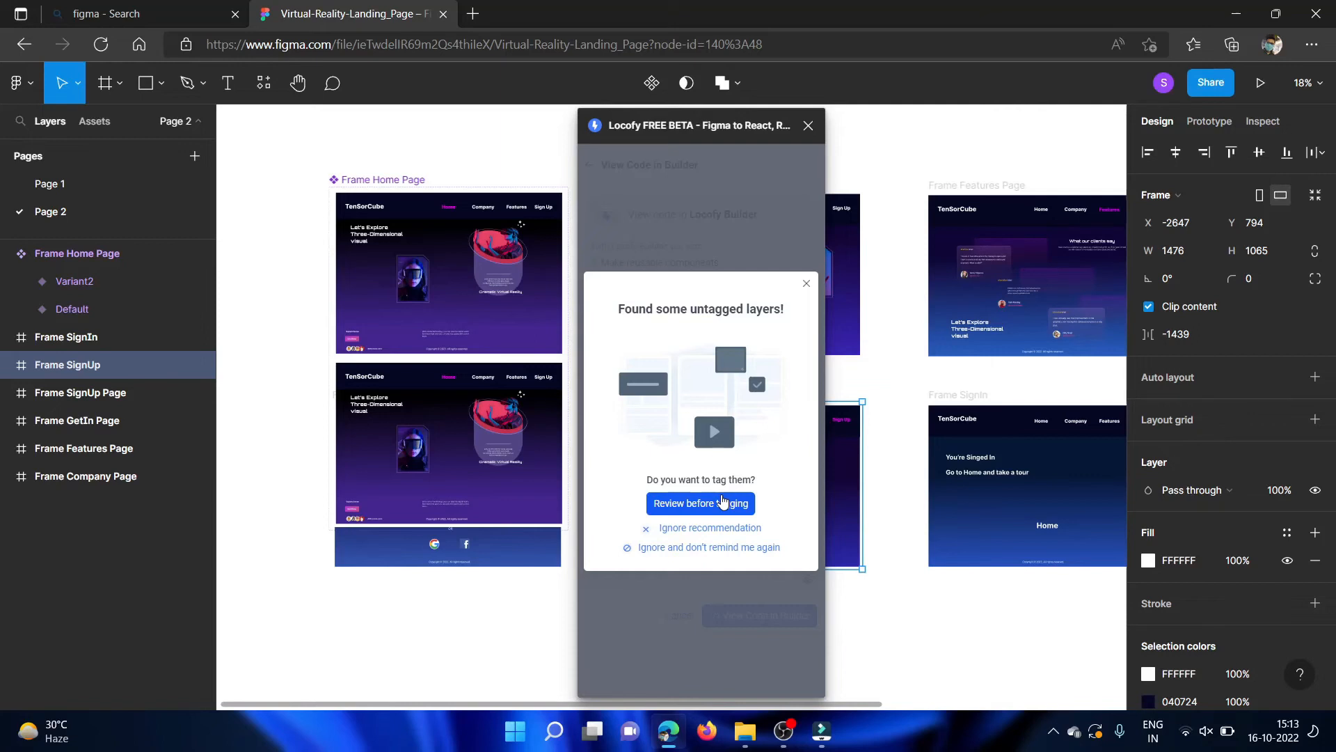
{"action": "left_click", "coordinate": [712, 526]}
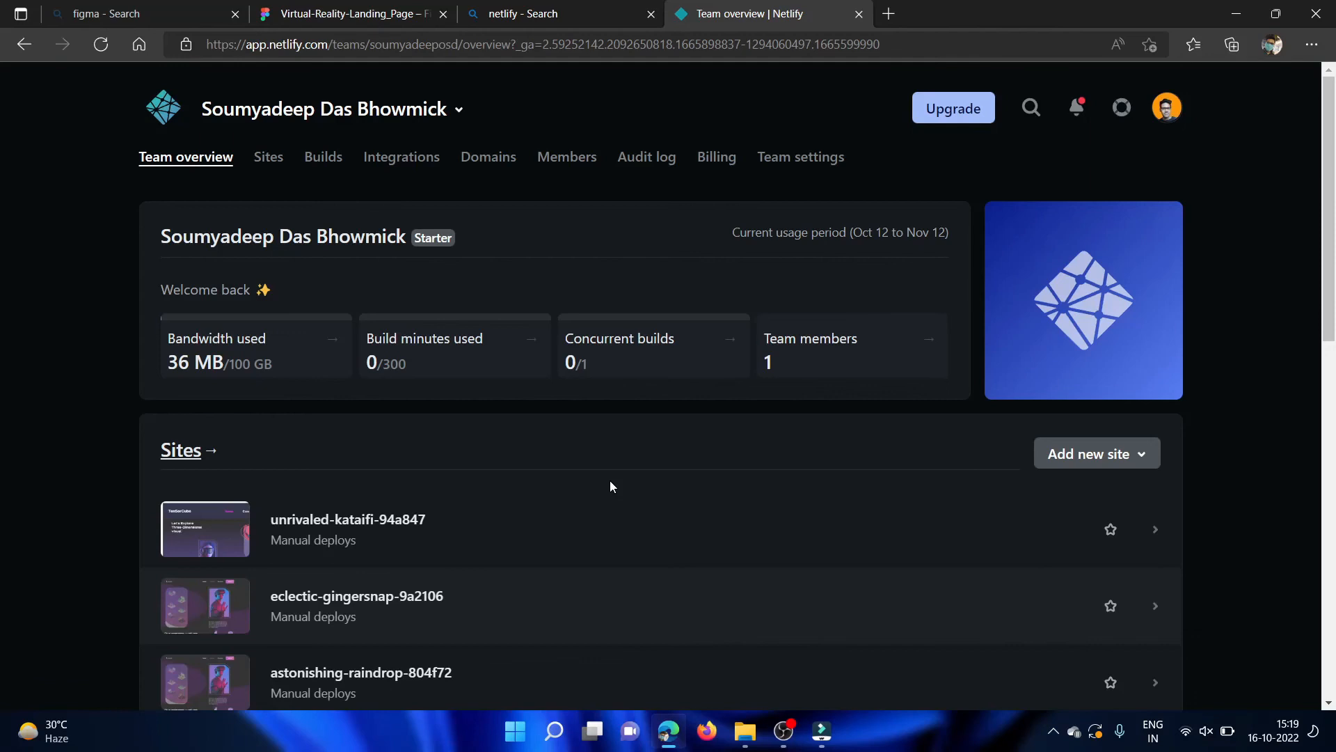
Look through the Netlify team overview and open the site overview of unrivaled-kataifi-94a847.
{"action": "scroll", "coordinate": [609, 480], "scroll_direction": "down", "scroll_amount": 1}
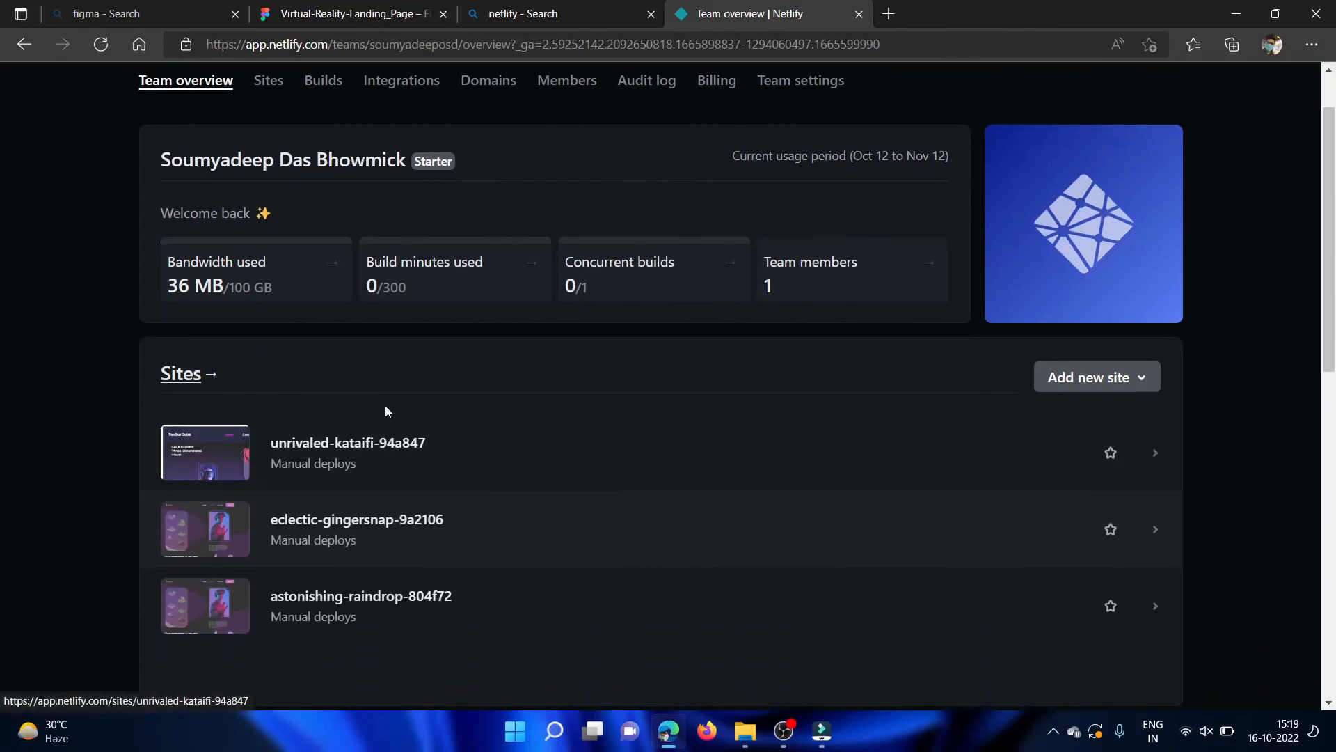
{"action": "scroll", "coordinate": [384, 404], "scroll_direction": "up", "scroll_amount": 1}
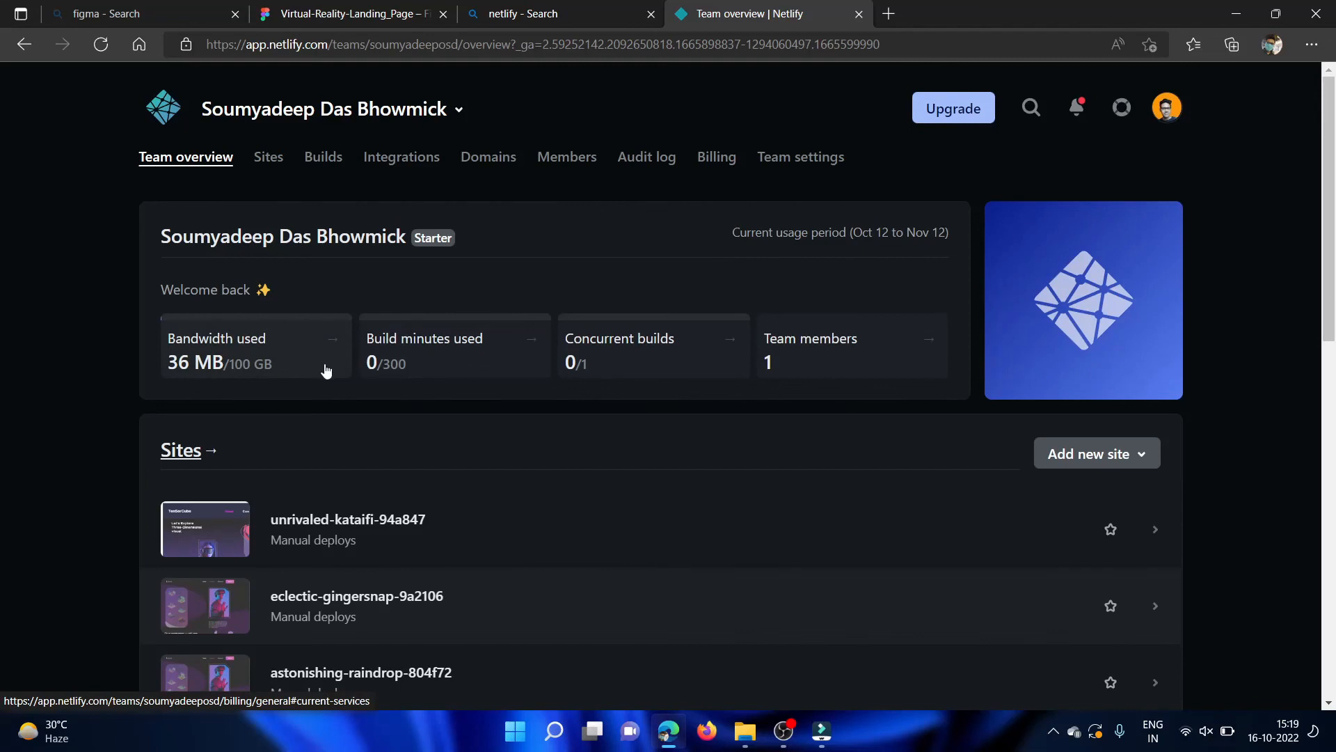
{"action": "left_click", "coordinate": [340, 521]}
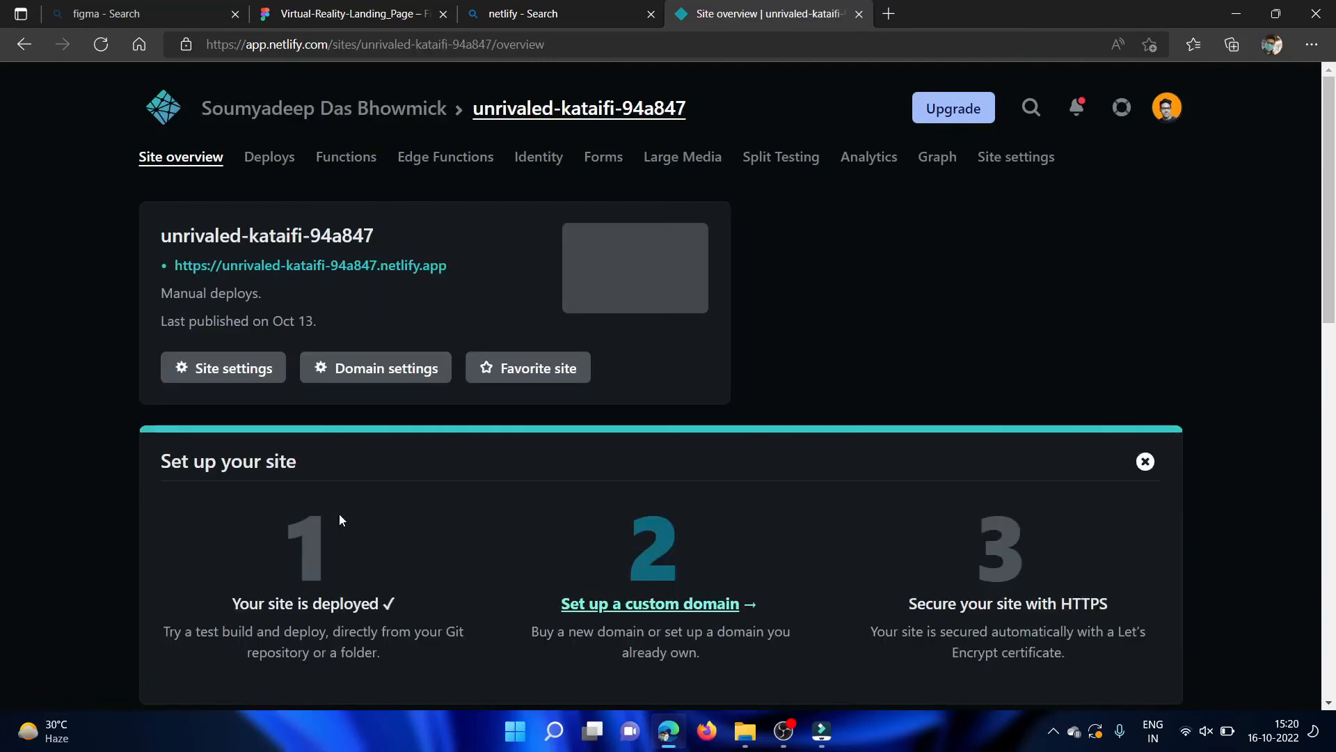
{"action": "scroll", "coordinate": [500, 424], "scroll_direction": "down", "scroll_amount": 3}
{"action": "scroll", "coordinate": [404, 282], "scroll_direction": "up", "scroll_amount": 3}
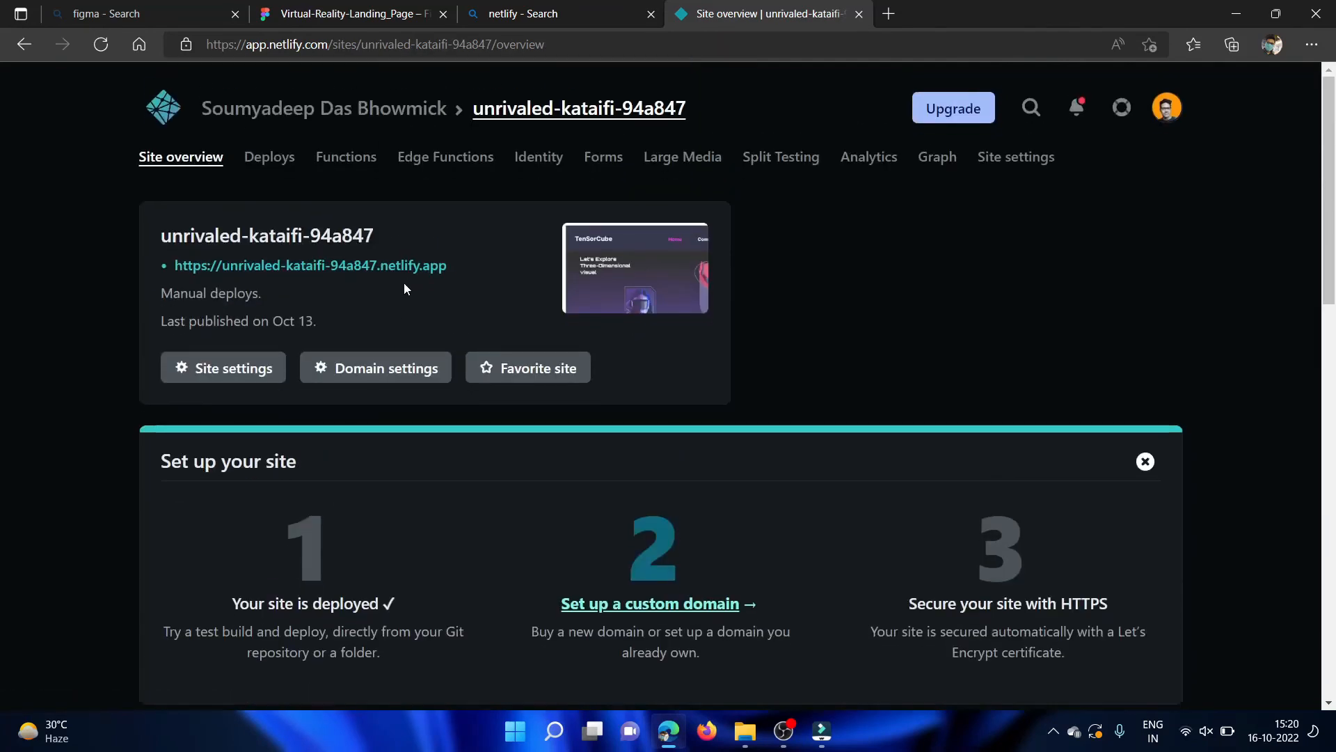
Open the published unrivaled-kataifi-94a847.netlify.app site and look over its Home page.
{"action": "left_click", "coordinate": [390, 261]}
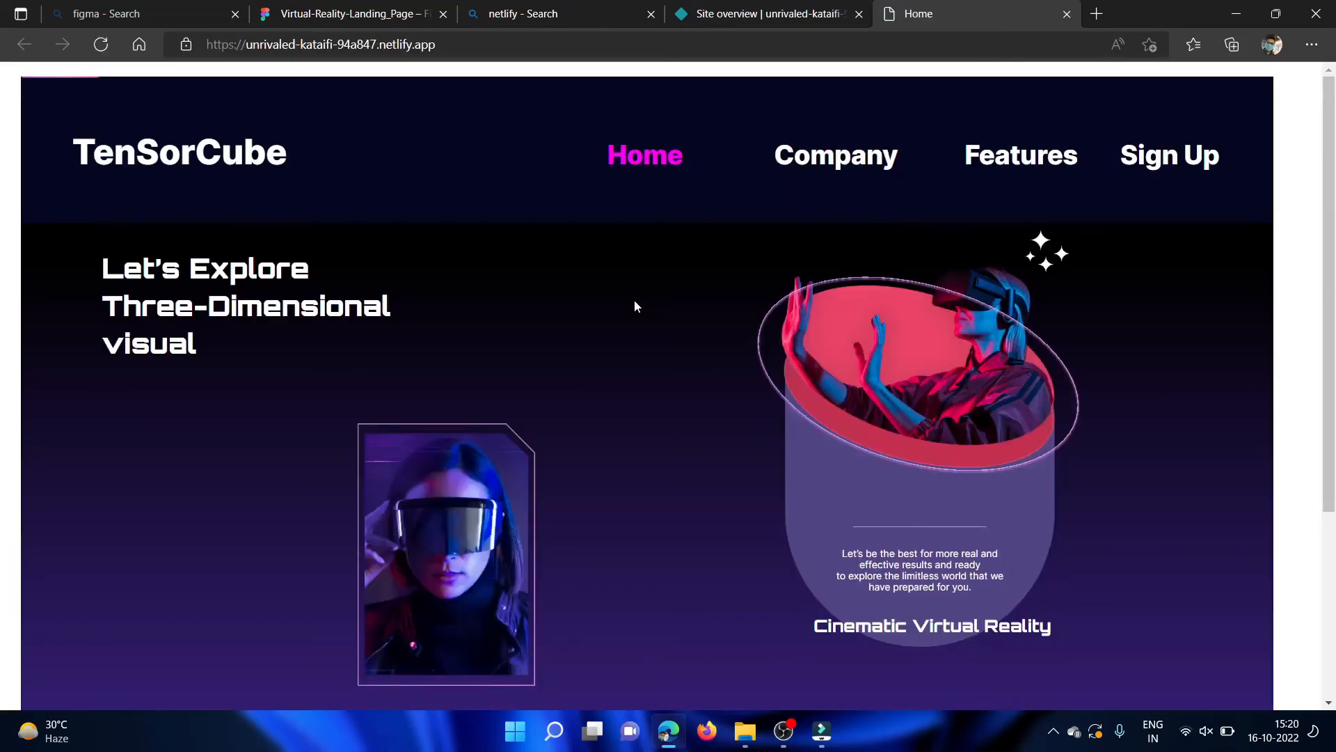
{"action": "scroll", "coordinate": [635, 304], "scroll_direction": "down", "scroll_amount": 5}
{"action": "scroll", "coordinate": [635, 305], "scroll_direction": "up", "scroll_amount": 5}
Check the Virtual-Reality-Landing_Page frames in Figma against the live site, and review the deployed Home page down to its footer.
{"action": "left_click", "coordinate": [412, 9]}
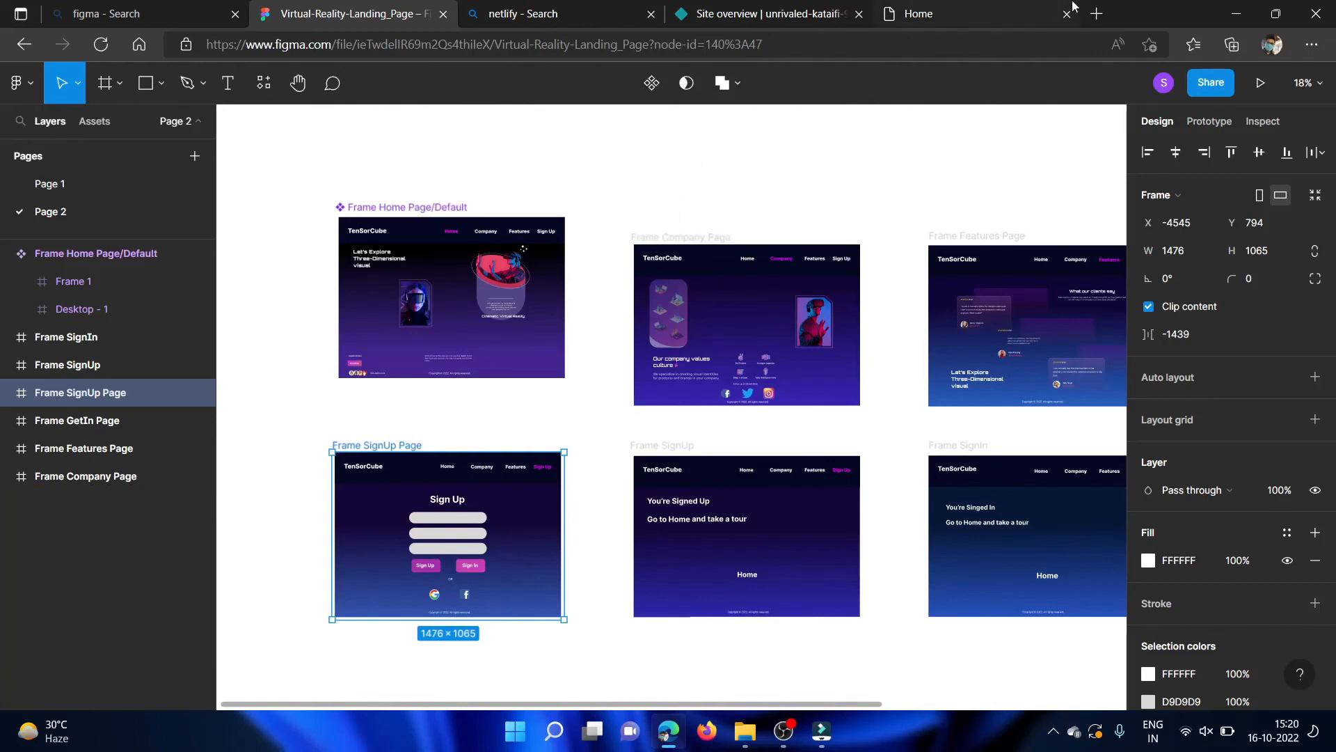
{"action": "left_click", "coordinate": [1009, 14]}
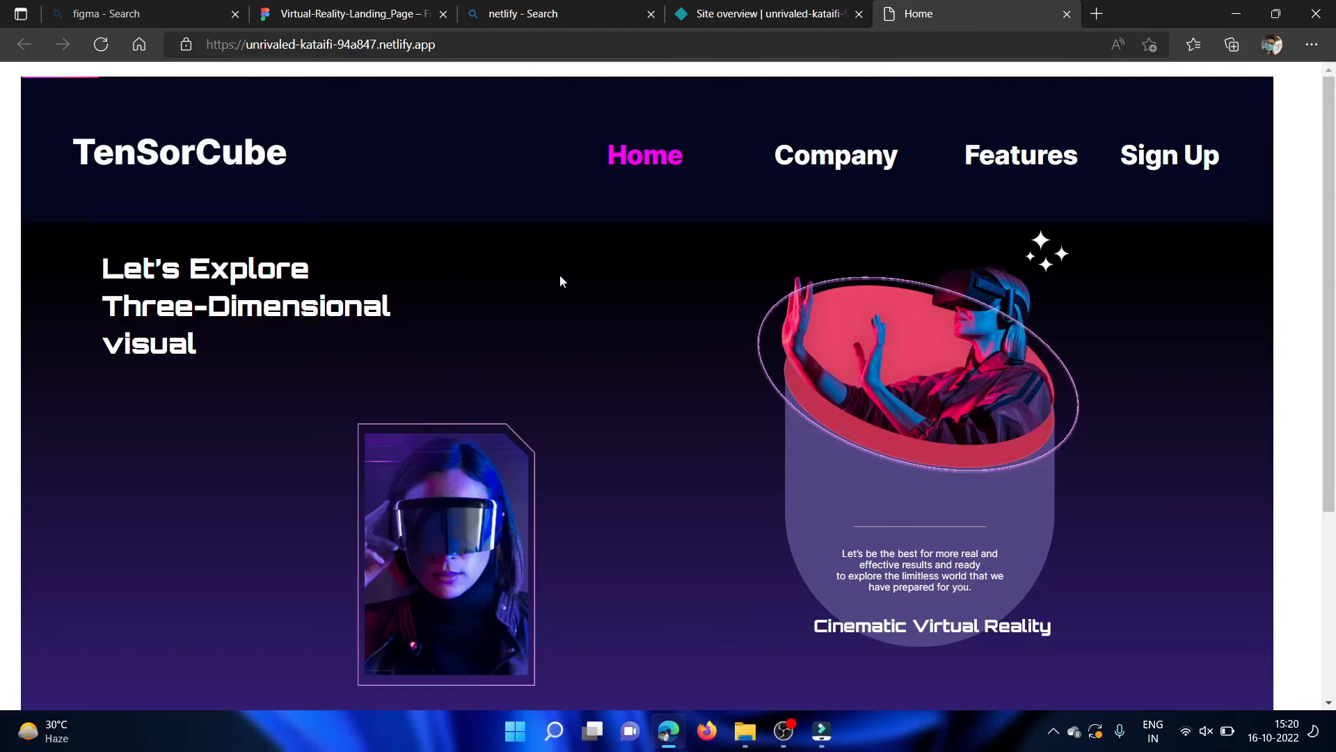
{"action": "scroll", "coordinate": [667, 277], "scroll_direction": "down", "scroll_amount": 4}
{"action": "scroll", "coordinate": [667, 277], "scroll_direction": "up", "scroll_amount": 5}
{"action": "scroll", "coordinate": [640, 349], "scroll_direction": "down", "scroll_amount": 4}
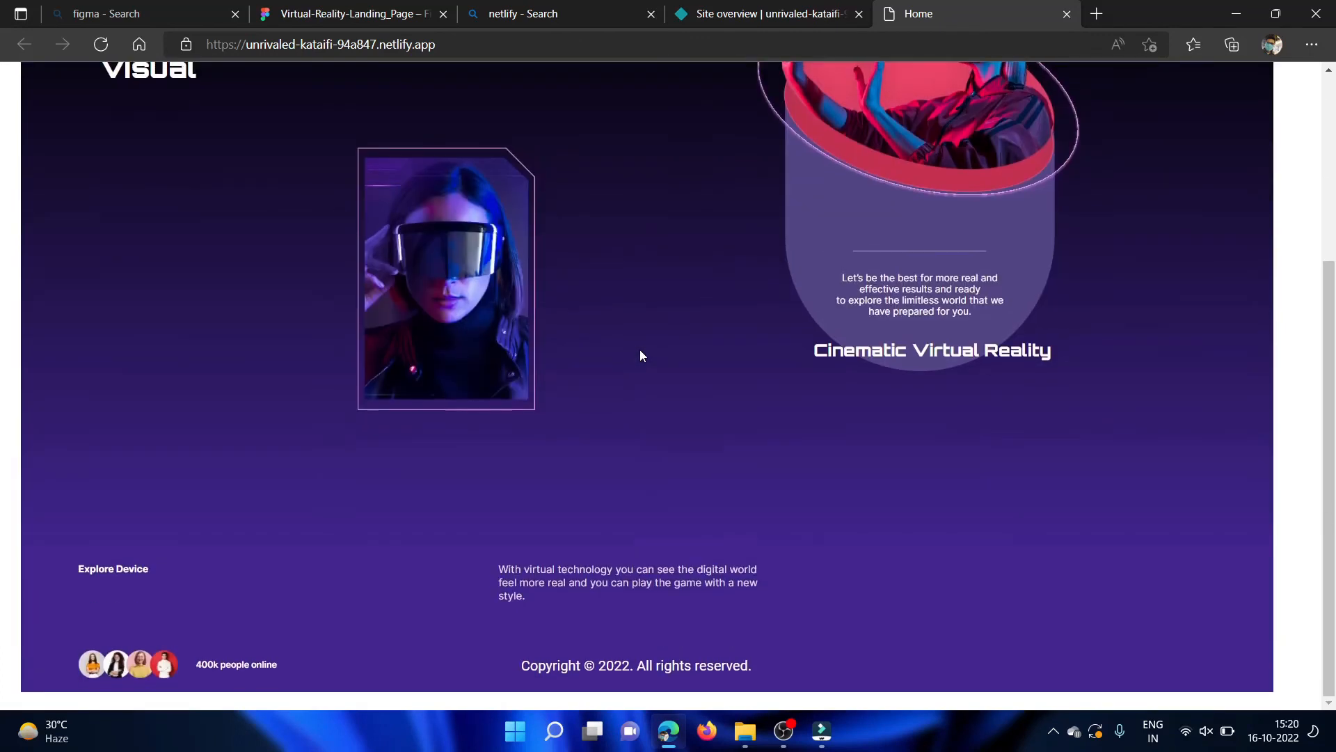
{"action": "scroll", "coordinate": [640, 349], "scroll_direction": "up", "scroll_amount": 3}
{"action": "scroll", "coordinate": [640, 356], "scroll_direction": "up", "scroll_amount": 1}
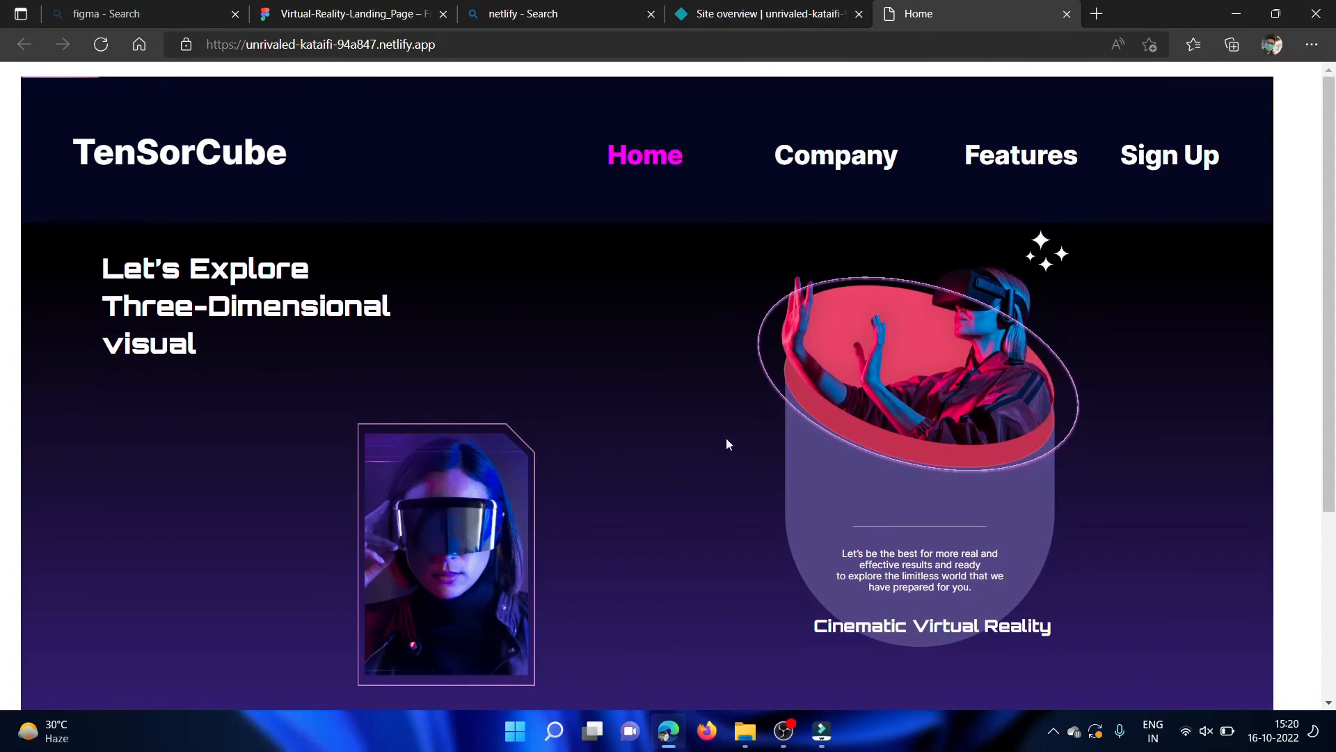
{"action": "scroll", "coordinate": [726, 439], "scroll_direction": "down", "scroll_amount": 4}
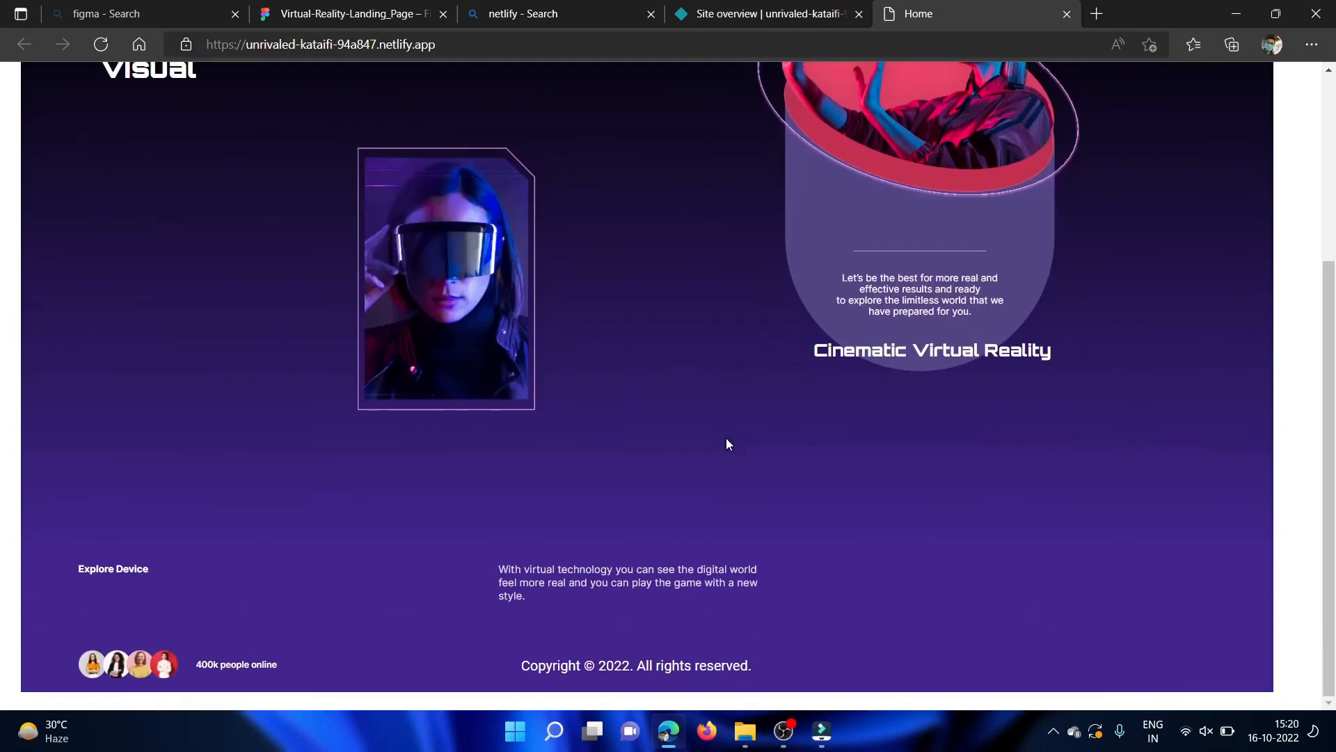
{"action": "scroll", "coordinate": [725, 437], "scroll_direction": "up", "scroll_amount": 4}
Visit the Company and Features pages of the deployed site and review the client testimonials down to the footer.
{"action": "left_click", "coordinate": [799, 169]}
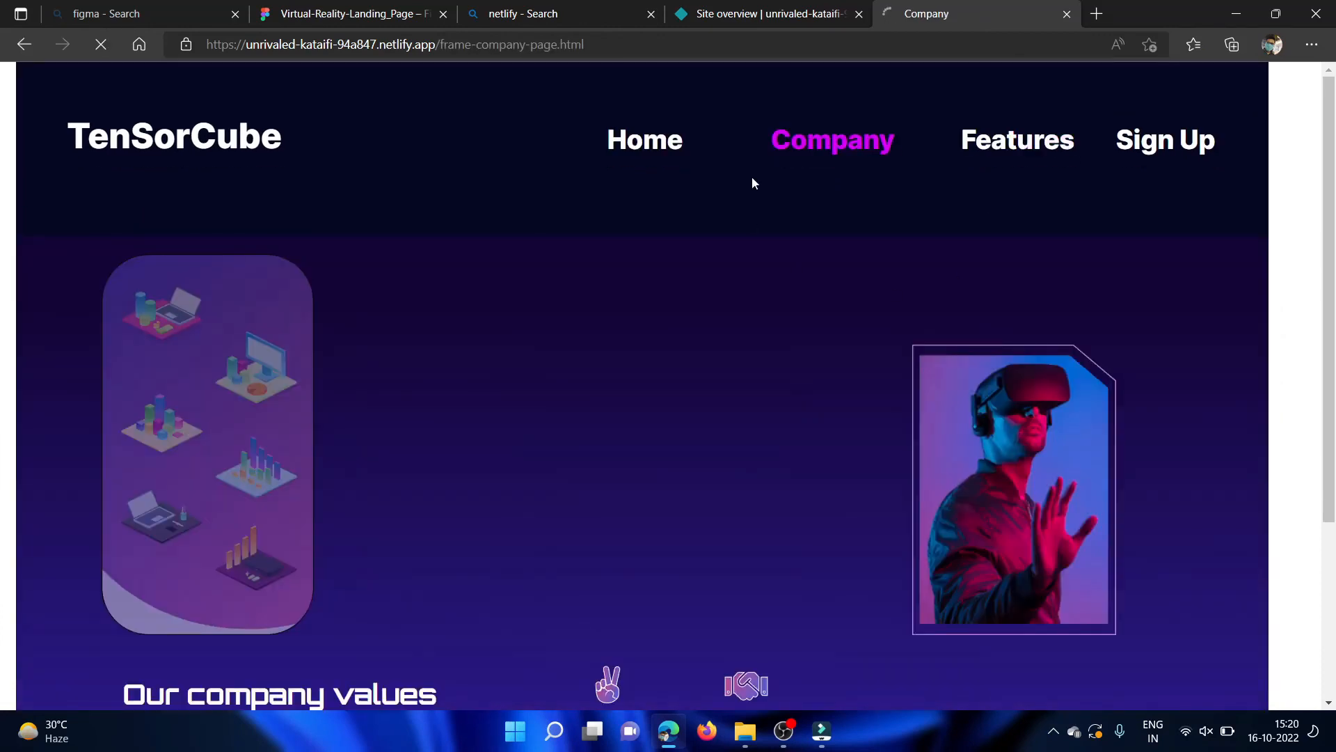
{"action": "scroll", "coordinate": [768, 550], "scroll_direction": "down", "scroll_amount": 2}
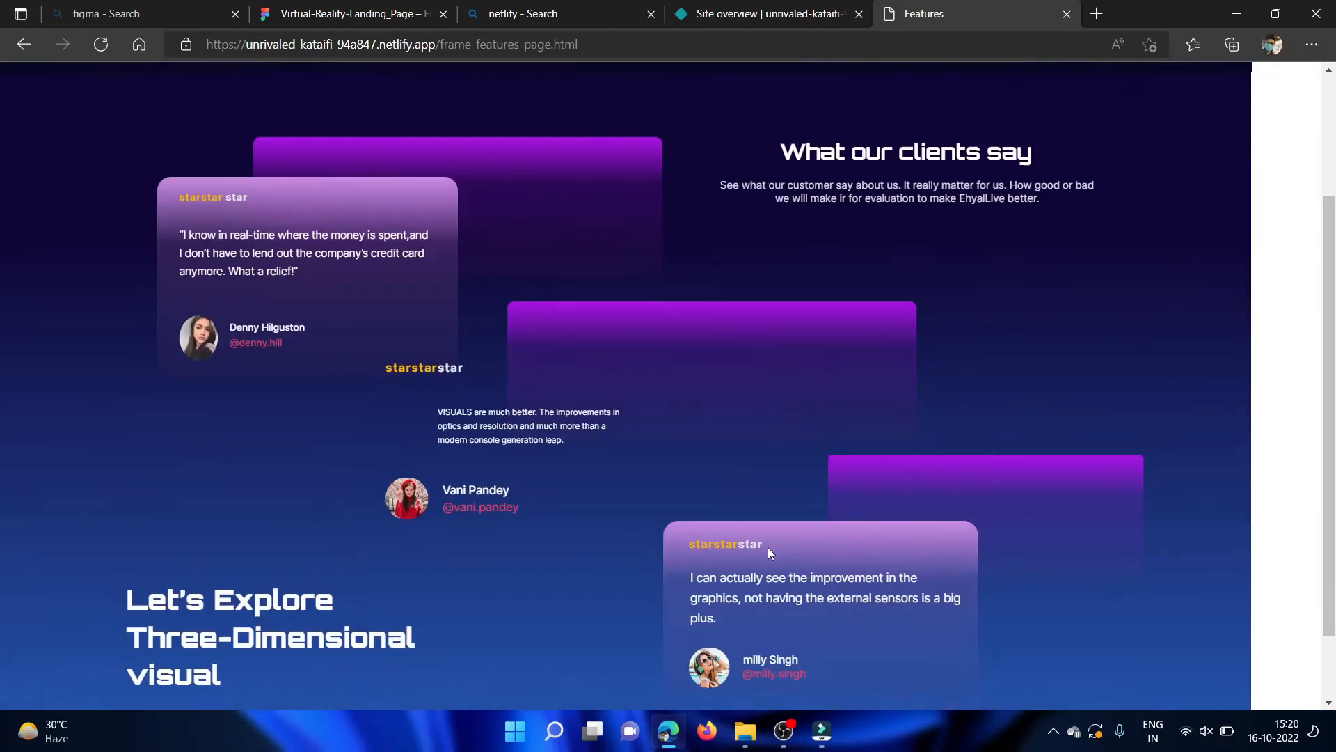
{"action": "scroll", "coordinate": [768, 549], "scroll_direction": "up", "scroll_amount": 3}
{"action": "scroll", "coordinate": [769, 549], "scroll_direction": "down", "scroll_amount": 4}
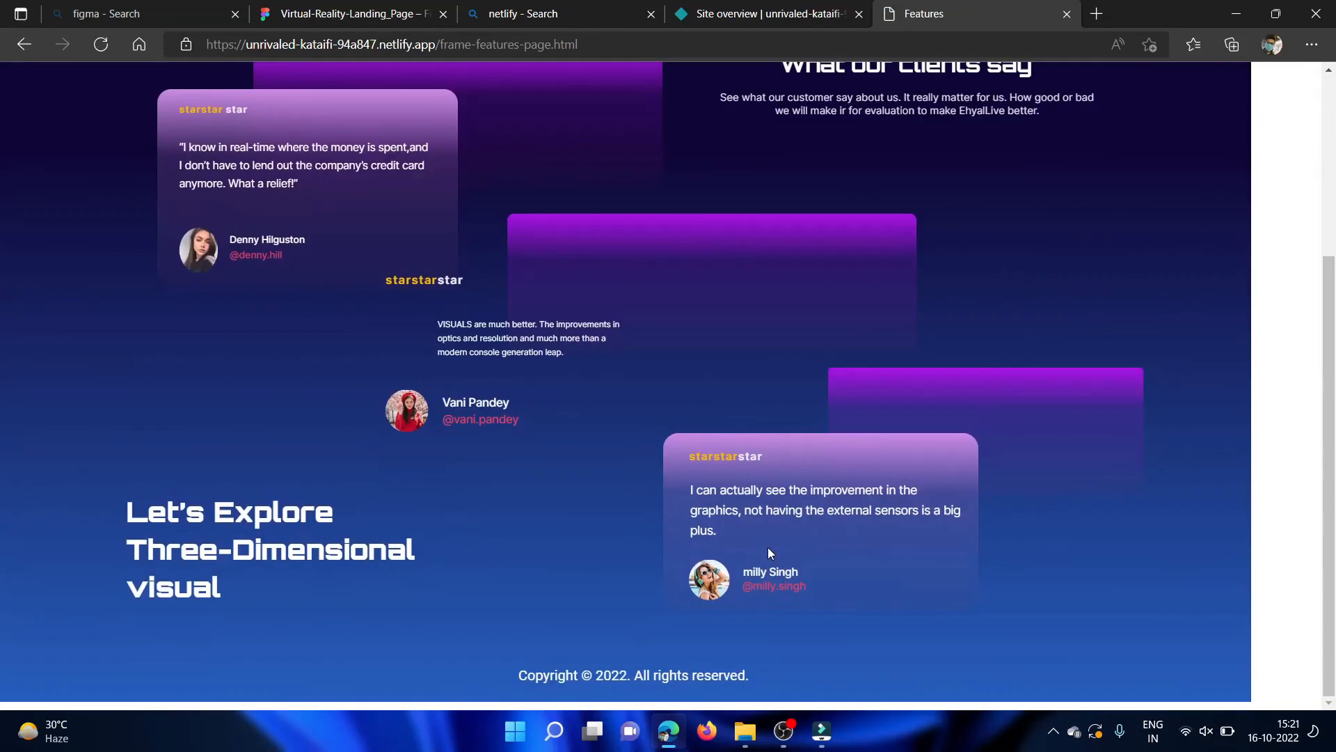